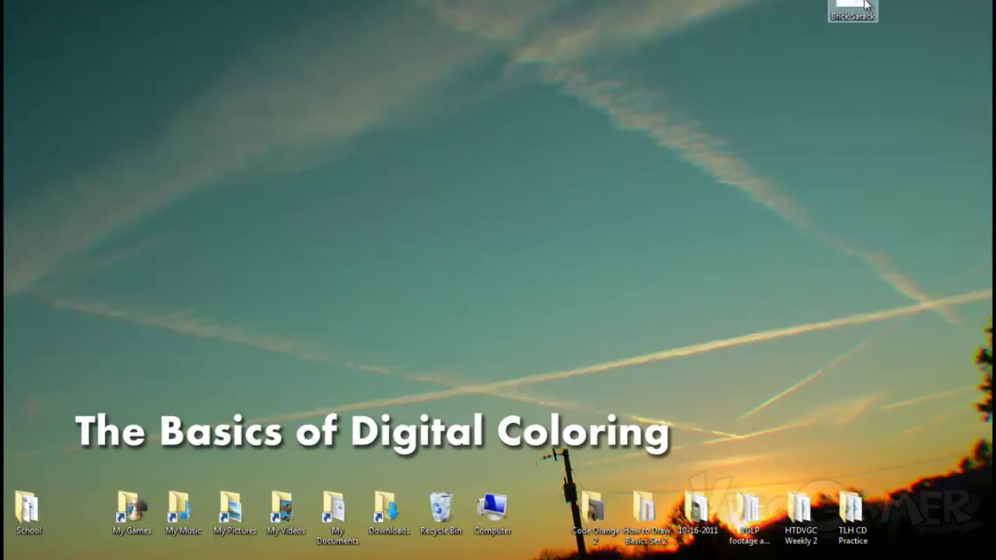
Move the Brick Sarack drawing to the desktop centre and open it in Photo Viewer.
drag(852, 8, 564, 267)
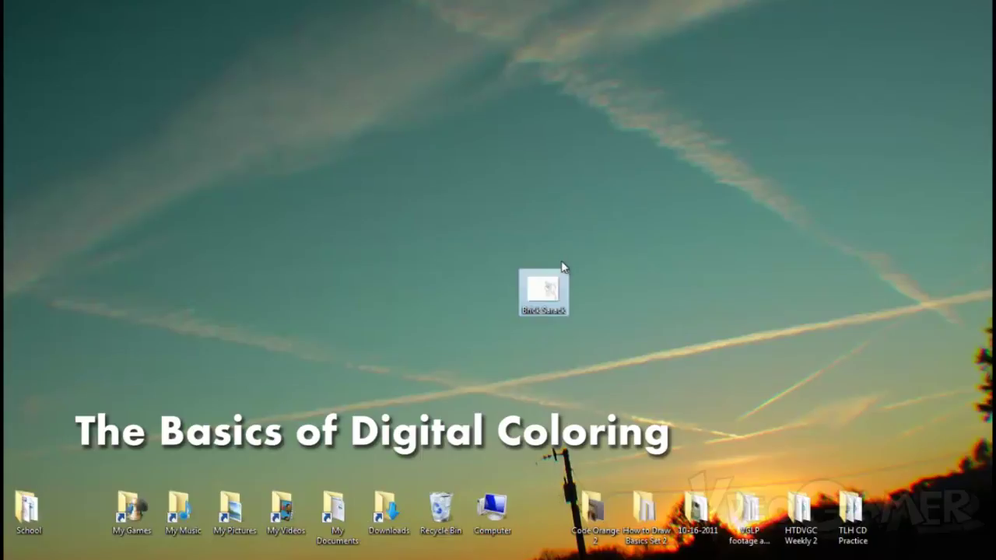
click(700, 215)
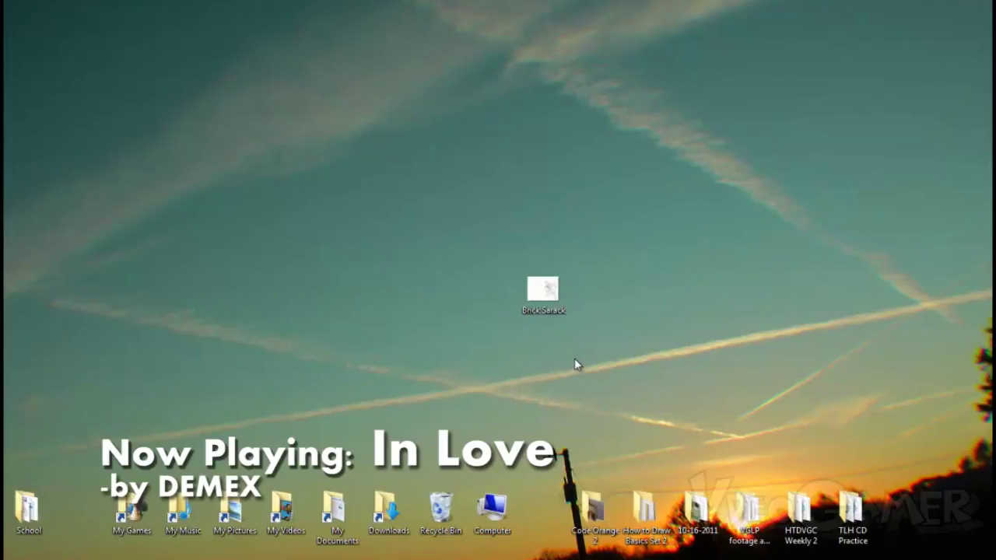
double_click(559, 300)
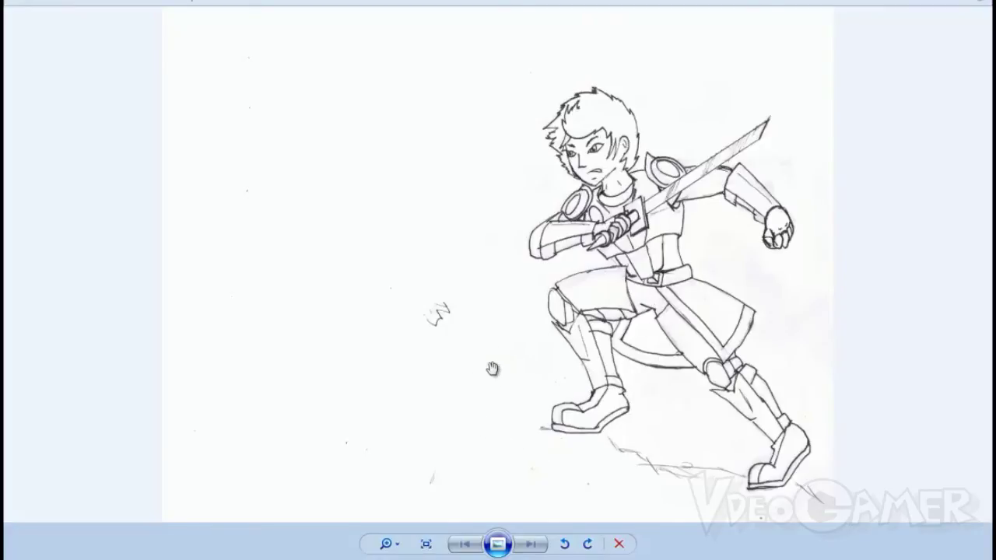
Zoom into the swordsman sketch, pan down to the boots, then back up to the head and sword.
scroll(490, 368, up, 1)
scroll(489, 360, up, 1)
mouse_move(514, 376)
mouse_down()
mouse_move(521, 382)
mouse_move(520, 278)
mouse_up()
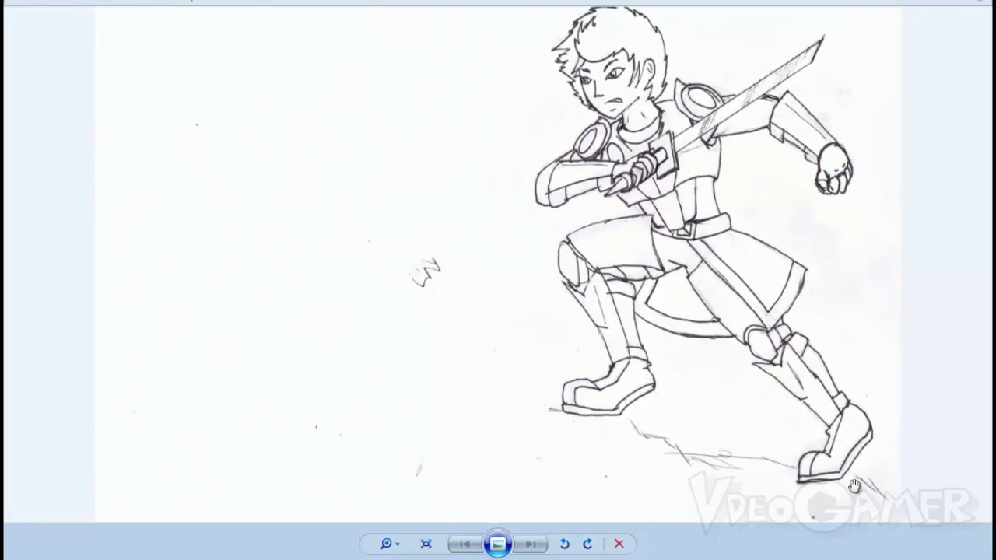
drag(501, 350, 529, 426)
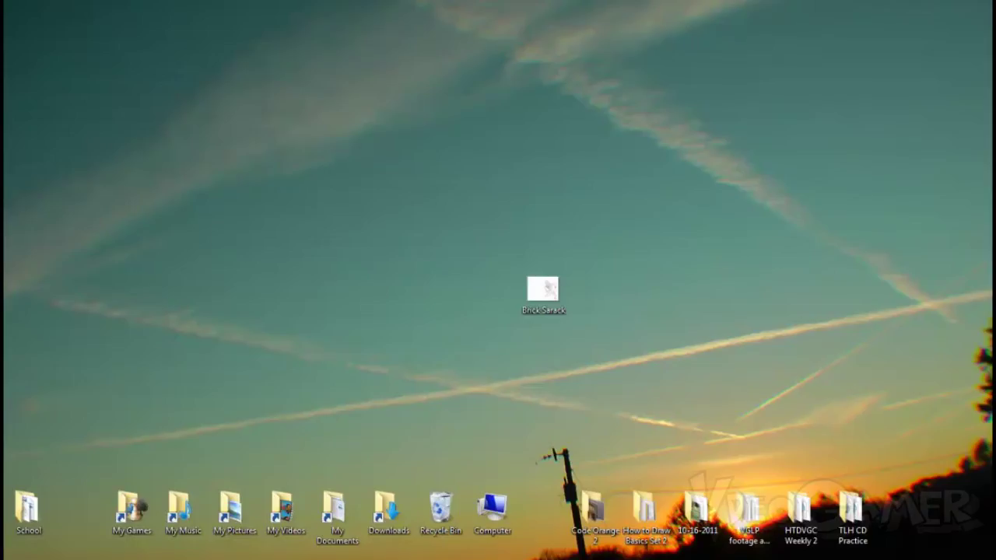
Launch Paint from the Start menu and load the Brick Sarack sketch onto the canvas.
key(super)
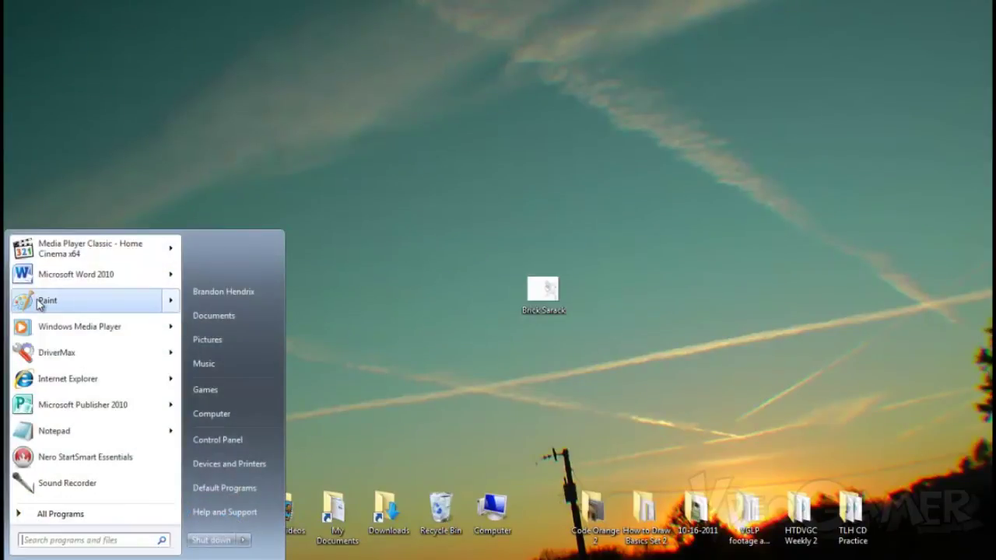
click(40, 302)
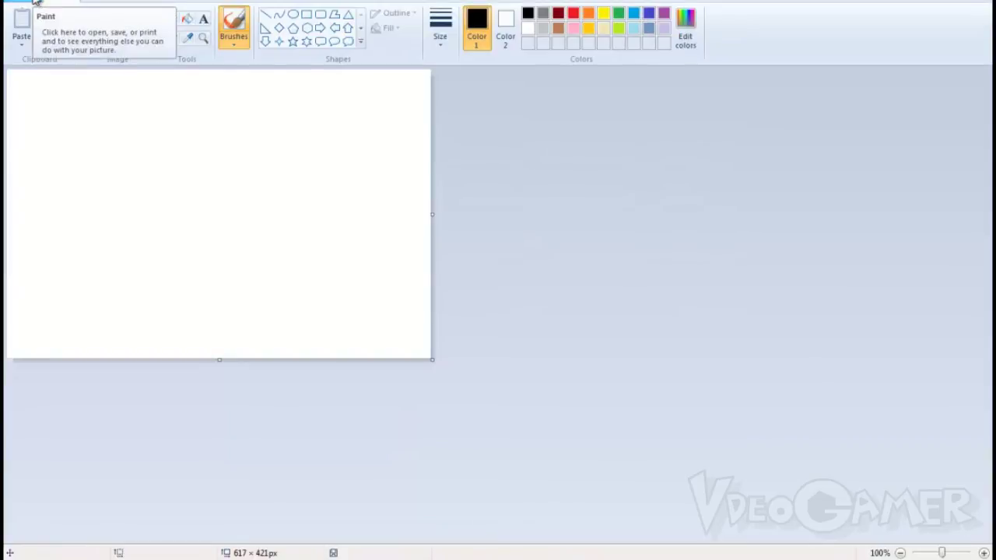
click(35, 2)
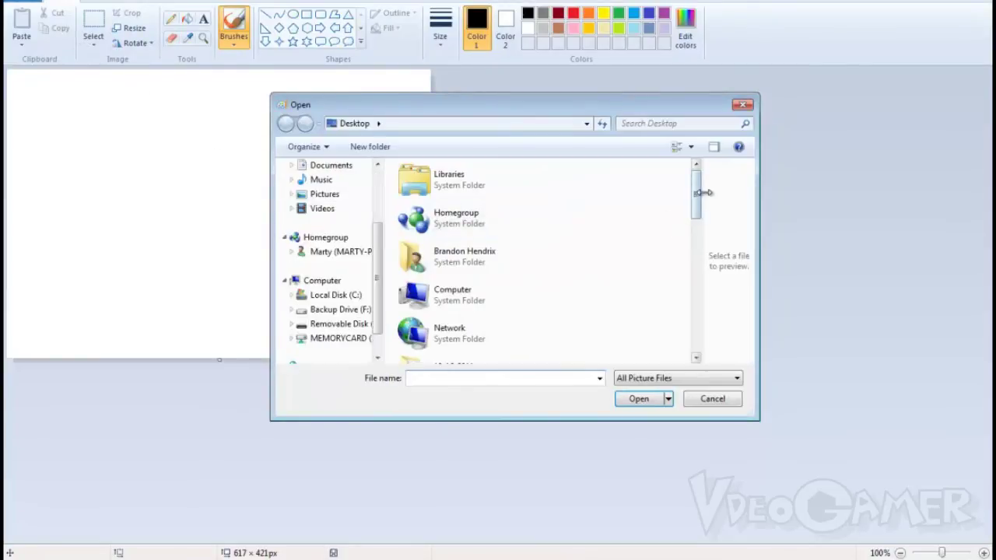
drag(697, 204, 689, 279)
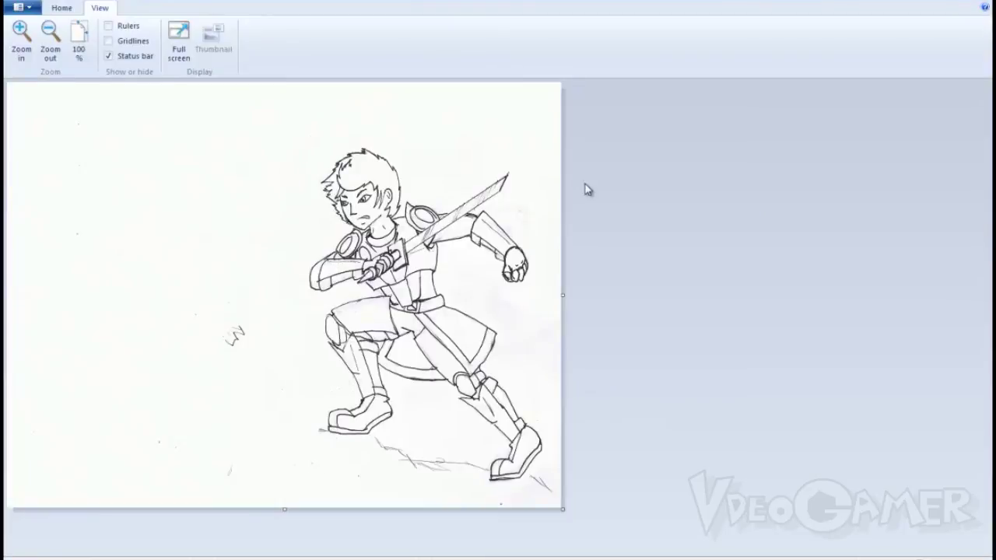
Trial-fill the swordsman's side and the white background red, then undo both fills.
click(62, 9)
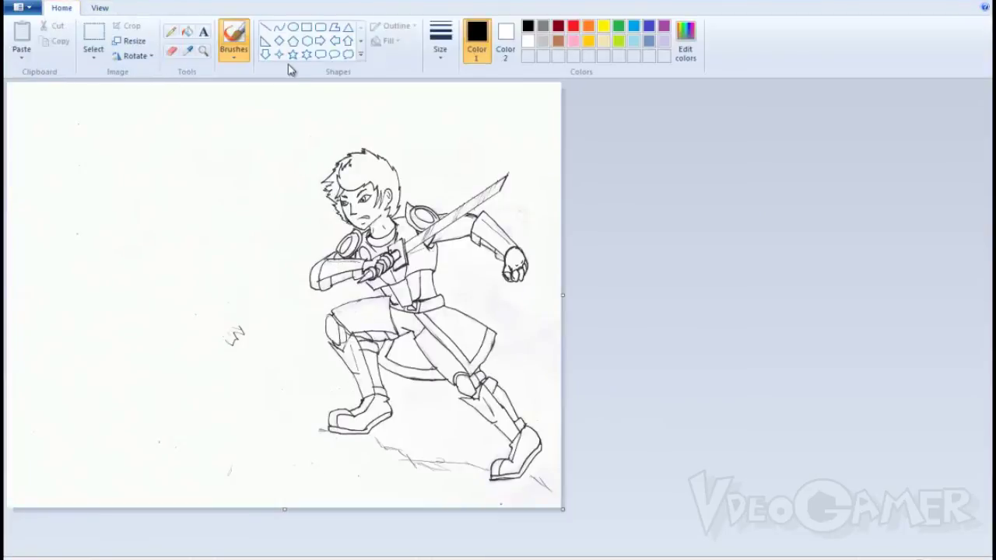
click(189, 34)
click(573, 27)
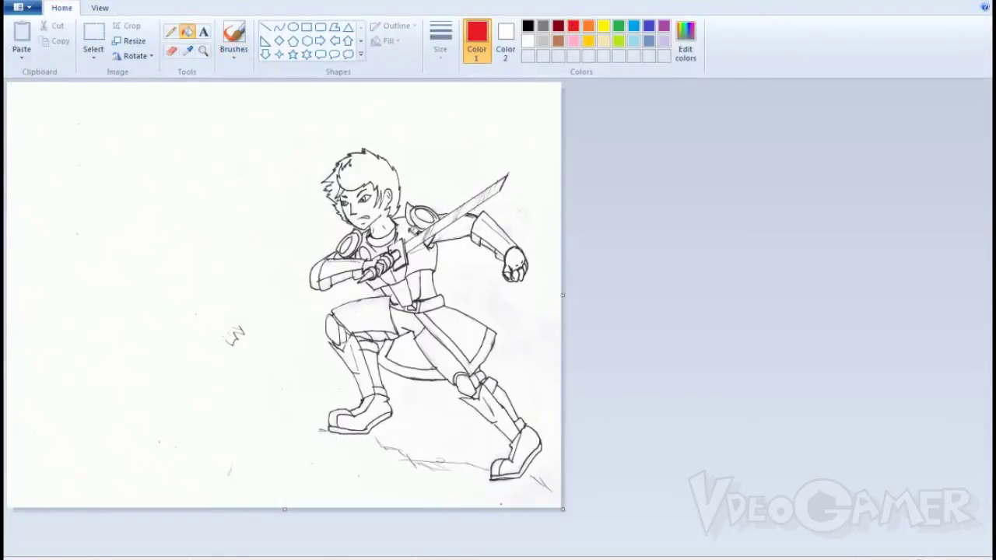
click(445, 272)
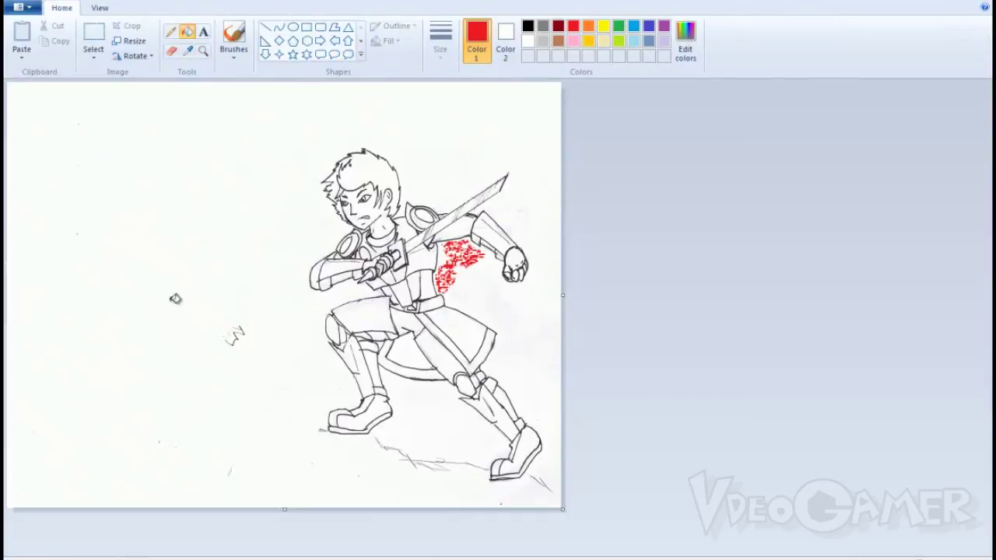
click(157, 272)
key(ctrl+z)
key(ctrl+z)
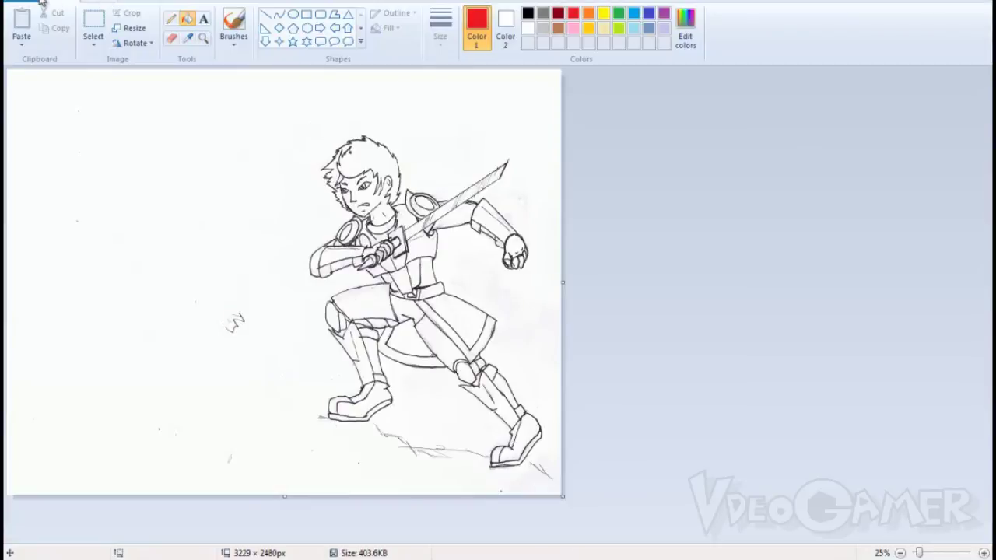
Save the sketch as a Monochrome Bitmap named 'Brick Sarack EDIT 1', accepting the colour-quality warning.
click(109, 115)
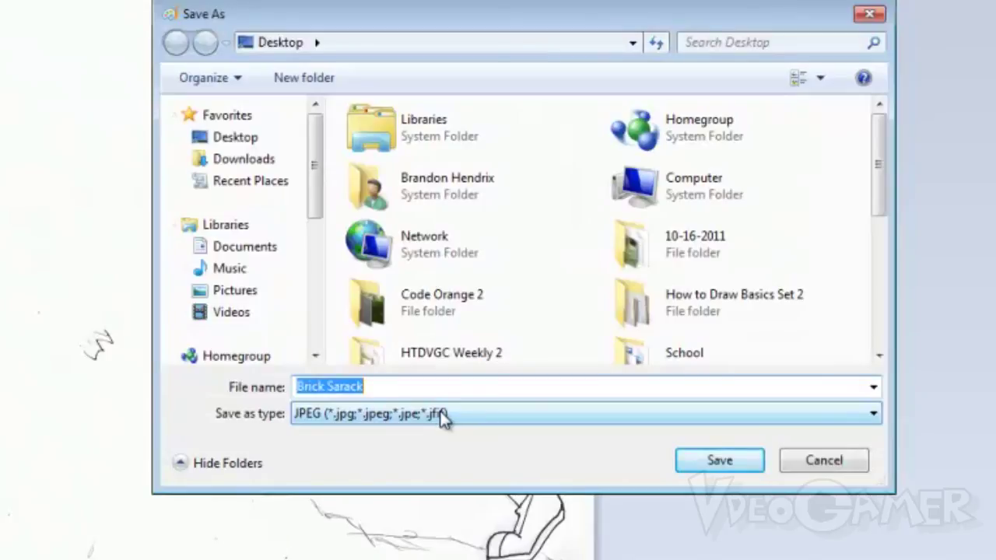
click(442, 416)
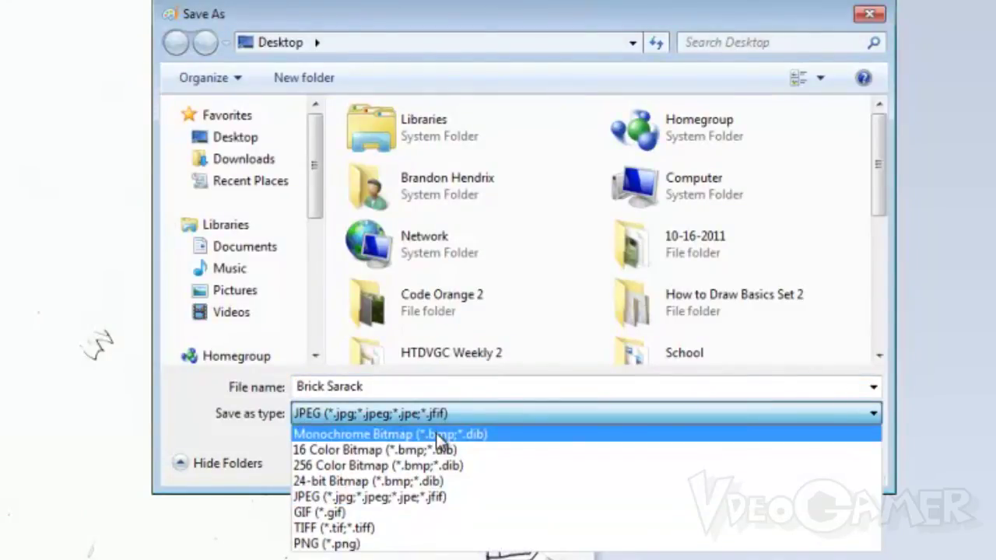
click(436, 432)
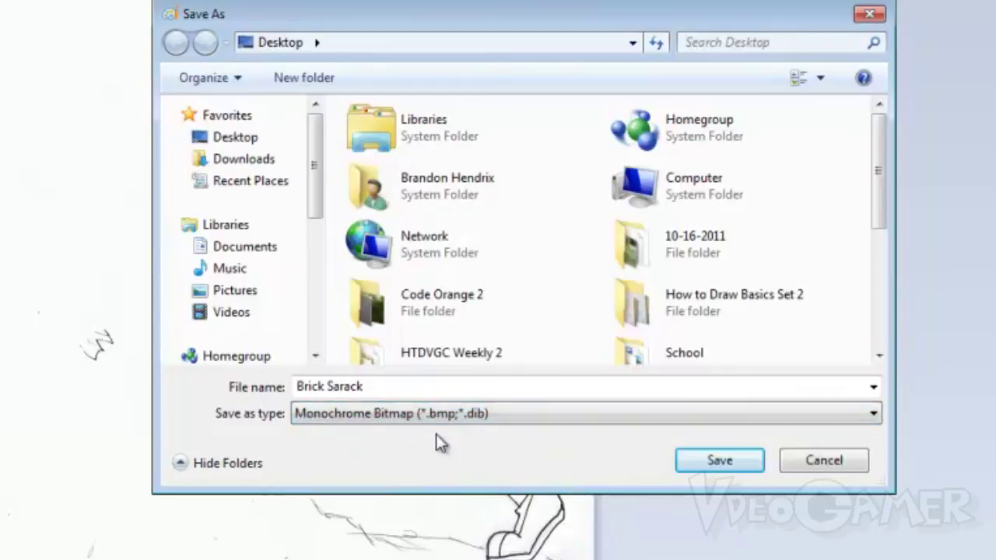
click(491, 386)
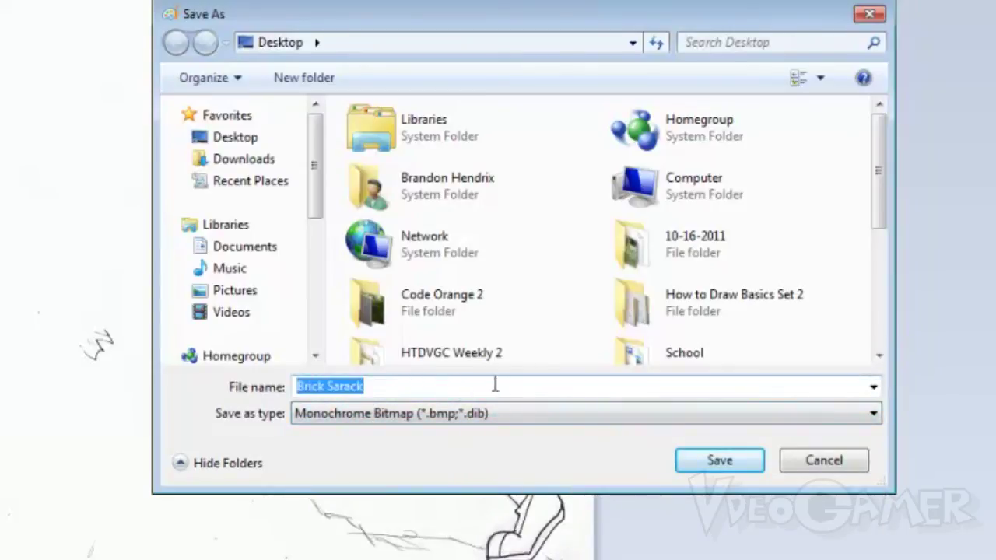
click(496, 386)
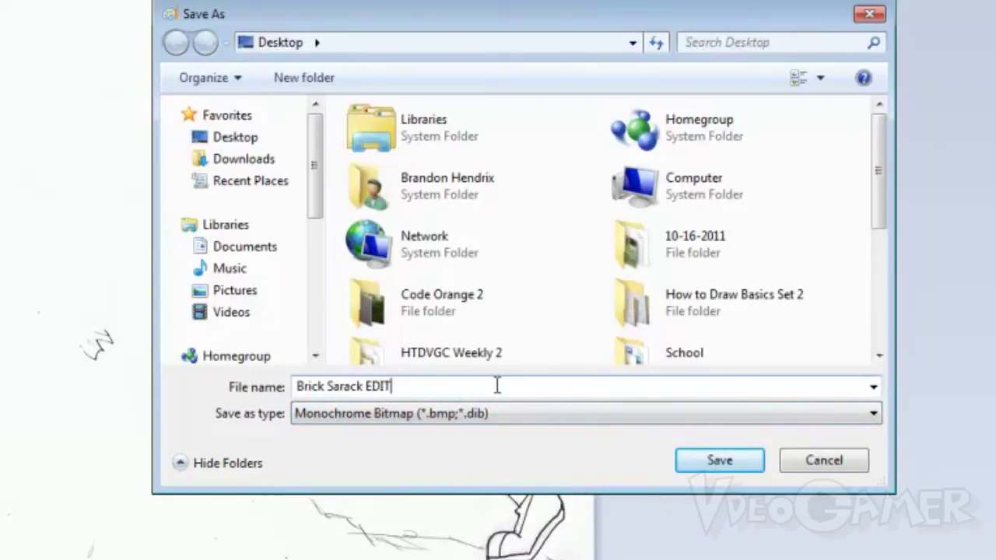
click(723, 459)
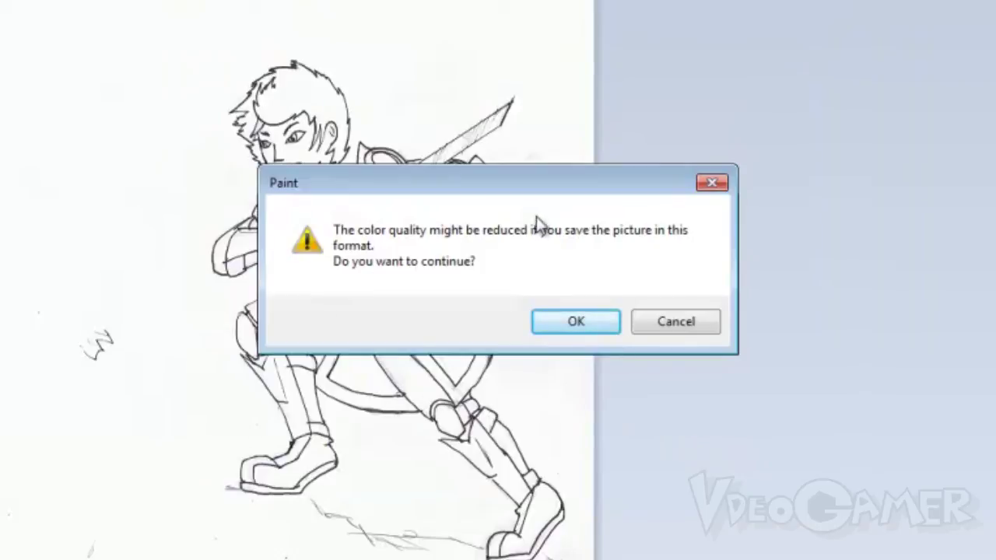
click(576, 322)
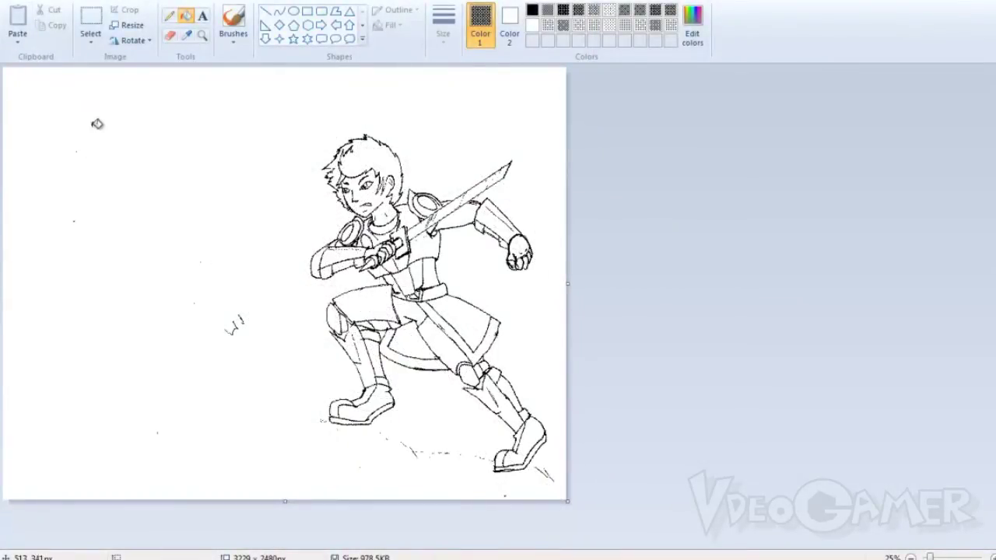
click(203, 36)
click(312, 216)
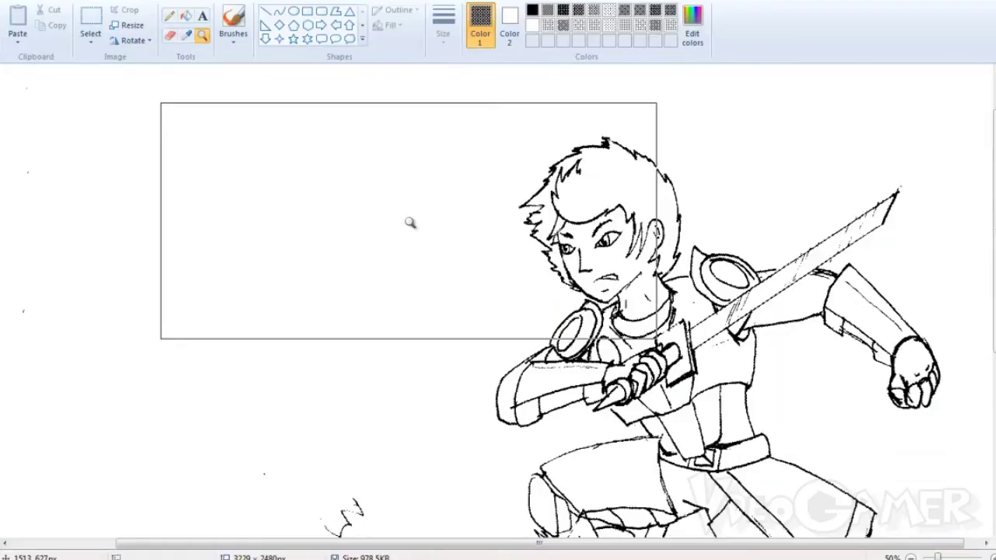
click(665, 316)
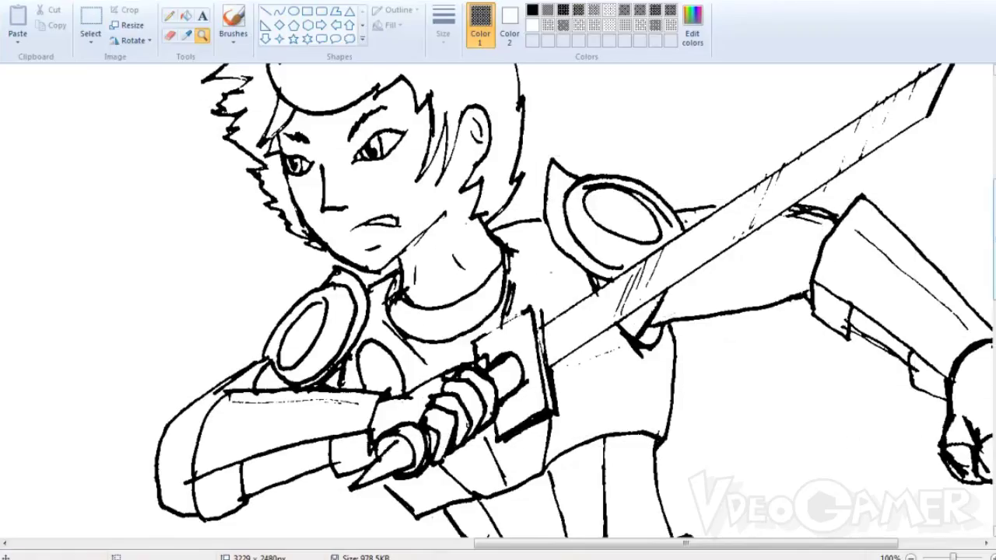
scroll(497, 301, up, 3)
scroll(498, 301, down, 6)
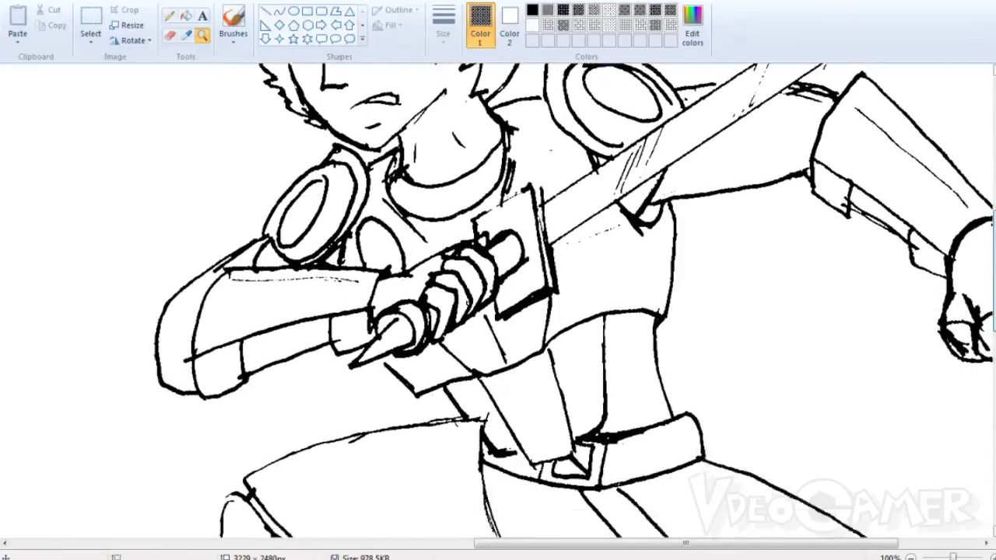
scroll(498, 301, down, 10)
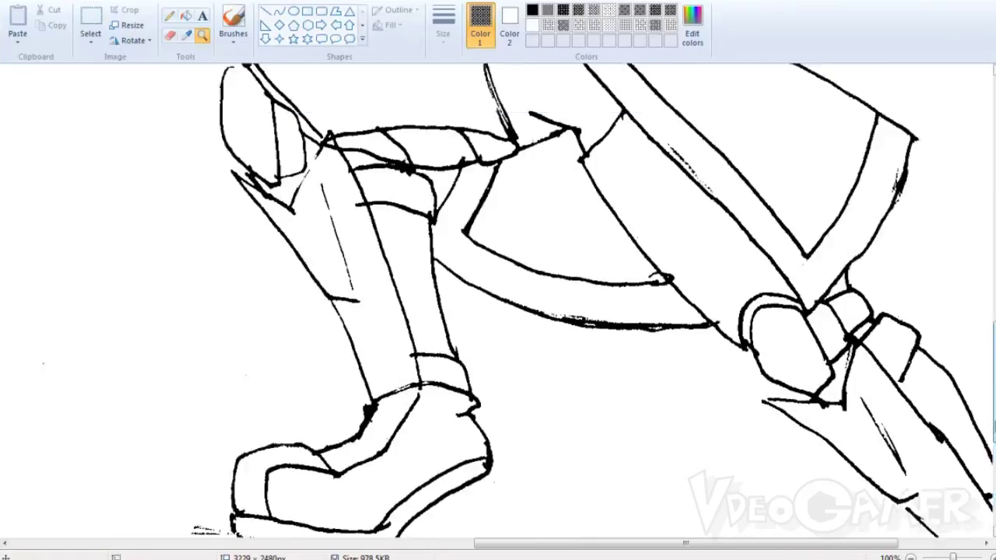
scroll(498, 301, up, 15)
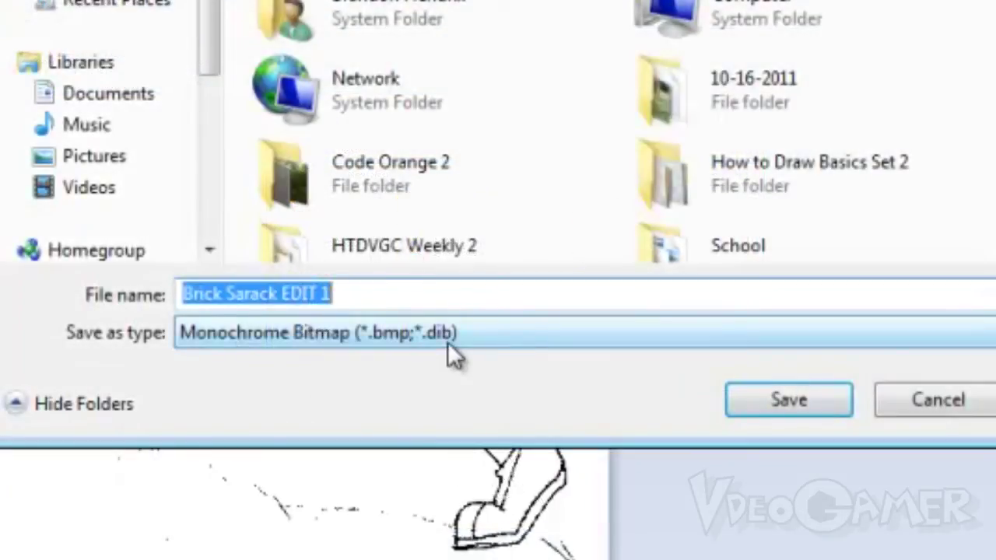
Save a 24-bit Bitmap copy, changing the file name's trailing 1 to 2.
click(448, 346)
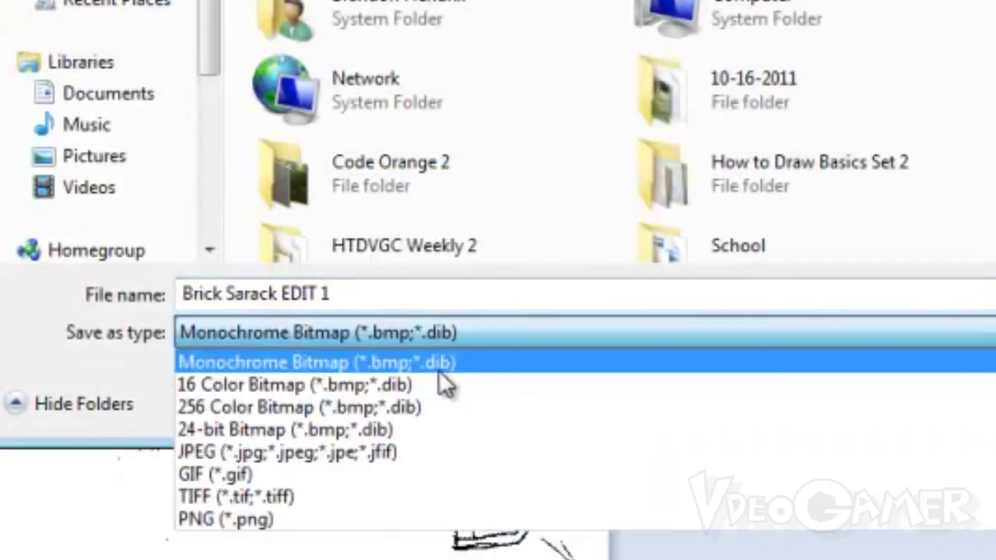
click(407, 429)
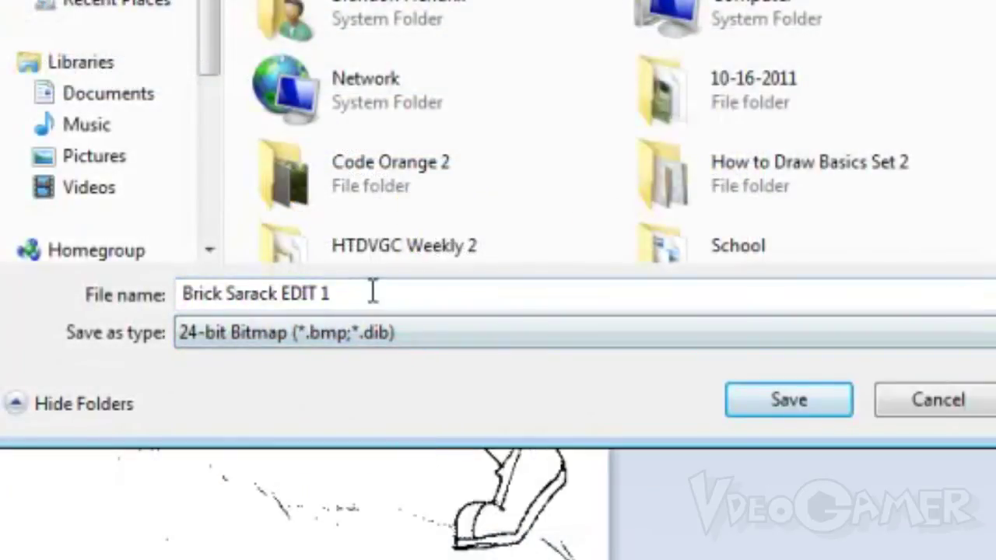
click(400, 289)
click(408, 294)
key(BackSpace)
text(2)
click(818, 399)
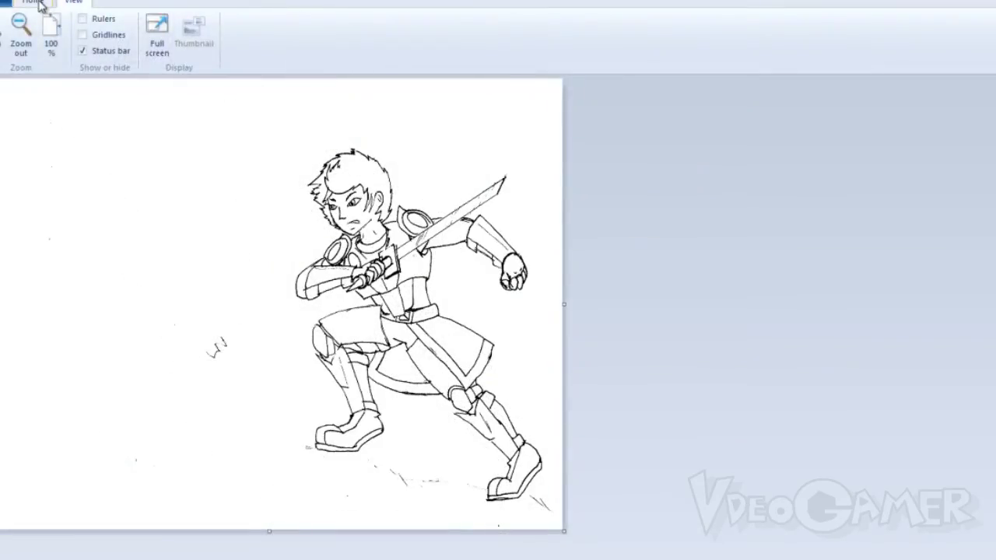
Trial-fill the white background red, then undo it to restore the white background.
click(37, 2)
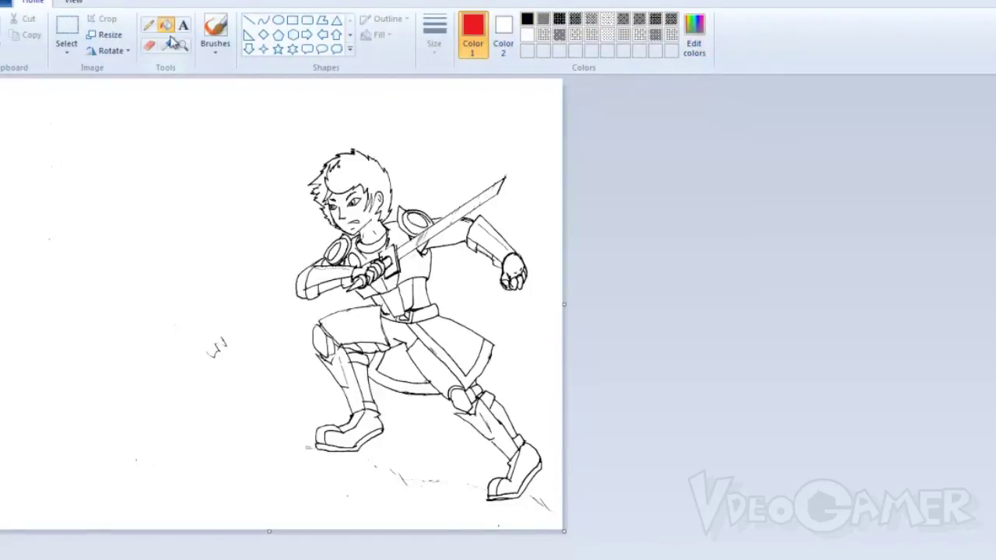
click(206, 166)
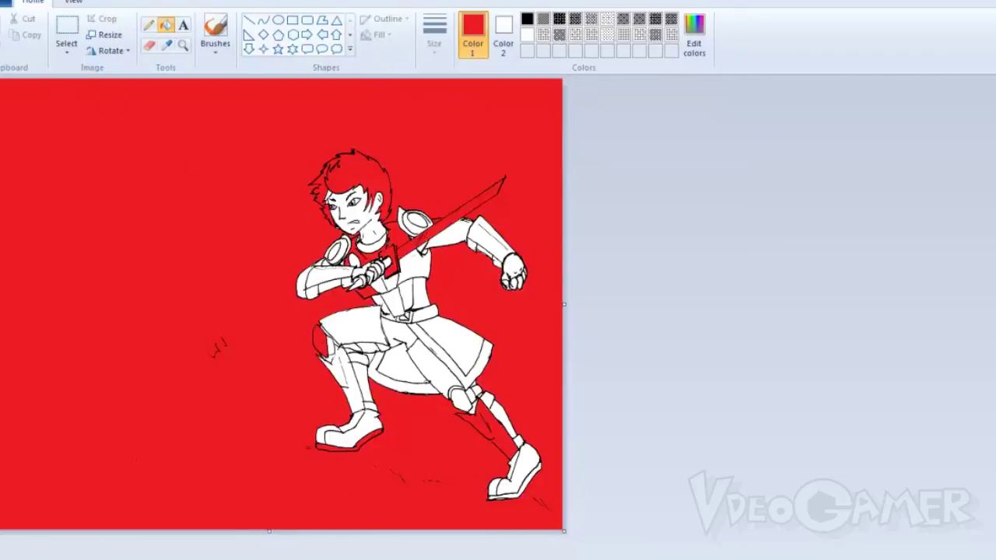
key(ctrl+z)
click(73, 2)
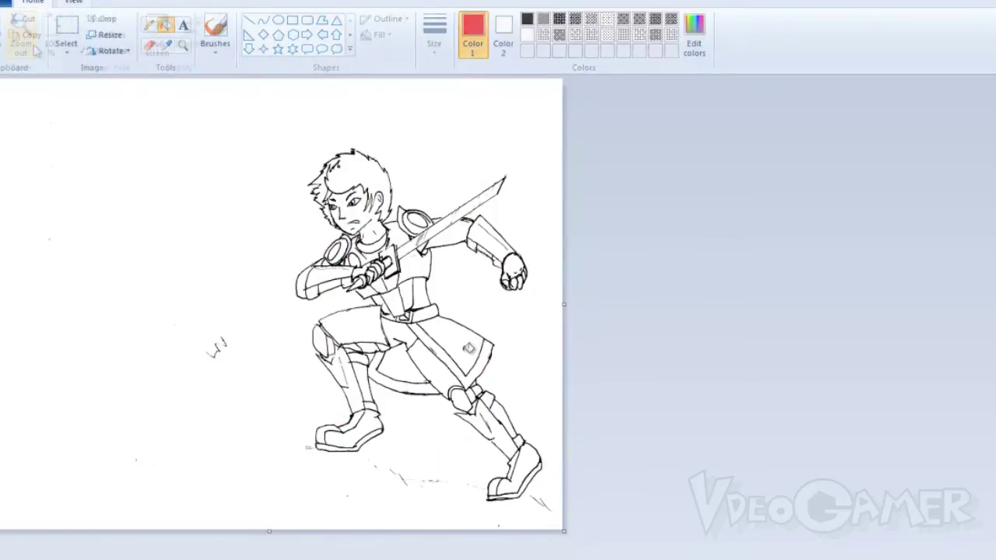
click(32, 1)
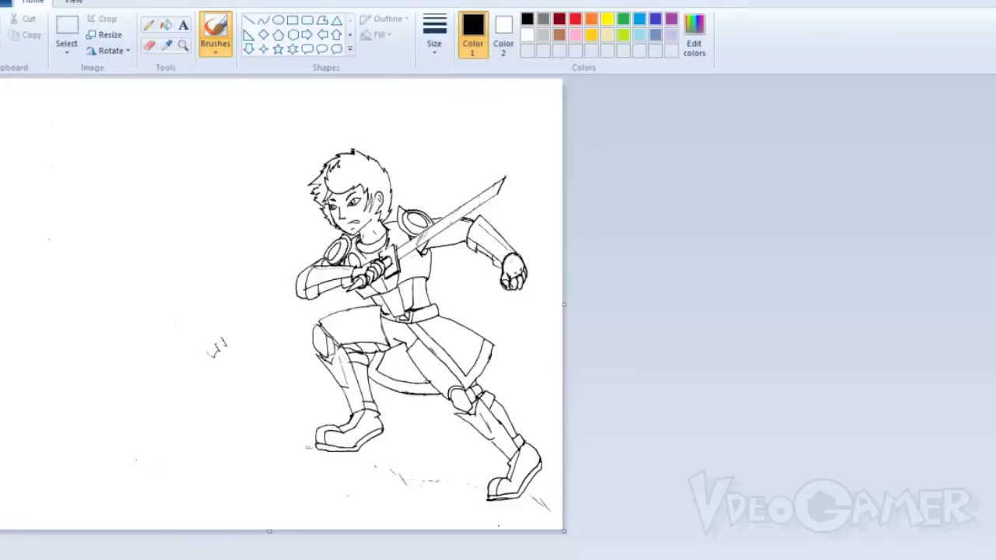
click(66, 31)
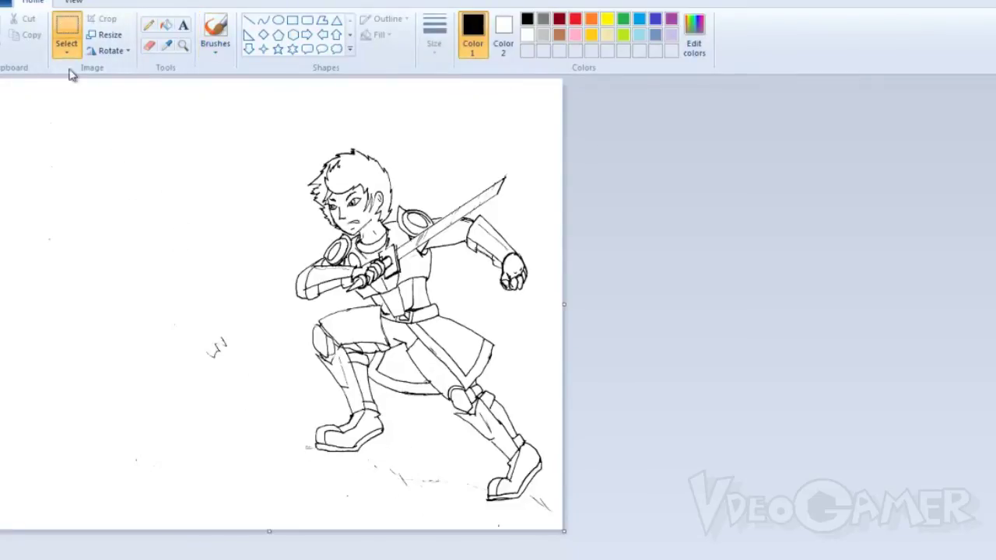
Zoom in on the drawing and delete the stray scribble beside the swordsman.
click(74, 2)
click(23, 44)
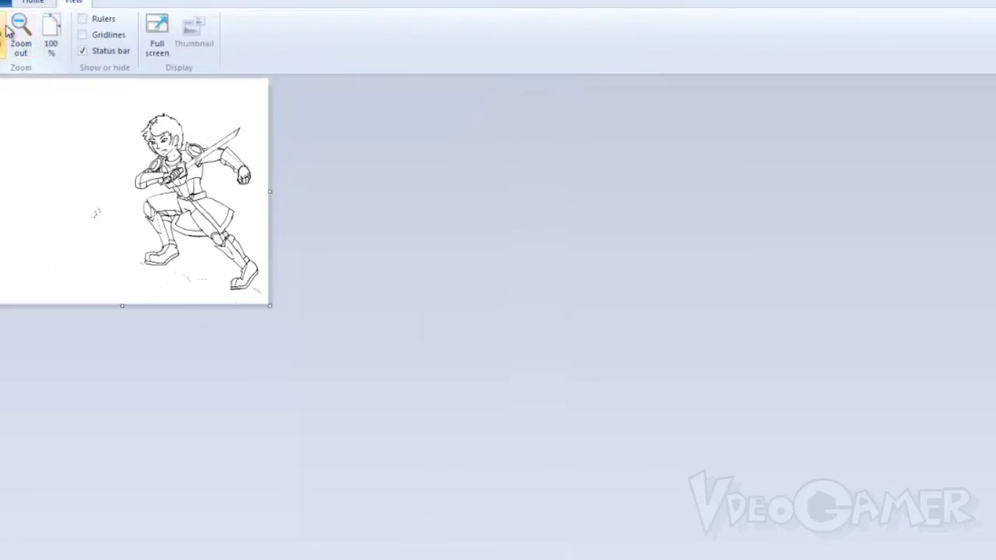
click(3, 43)
click(3, 42)
scroll(497, 317, down, 5)
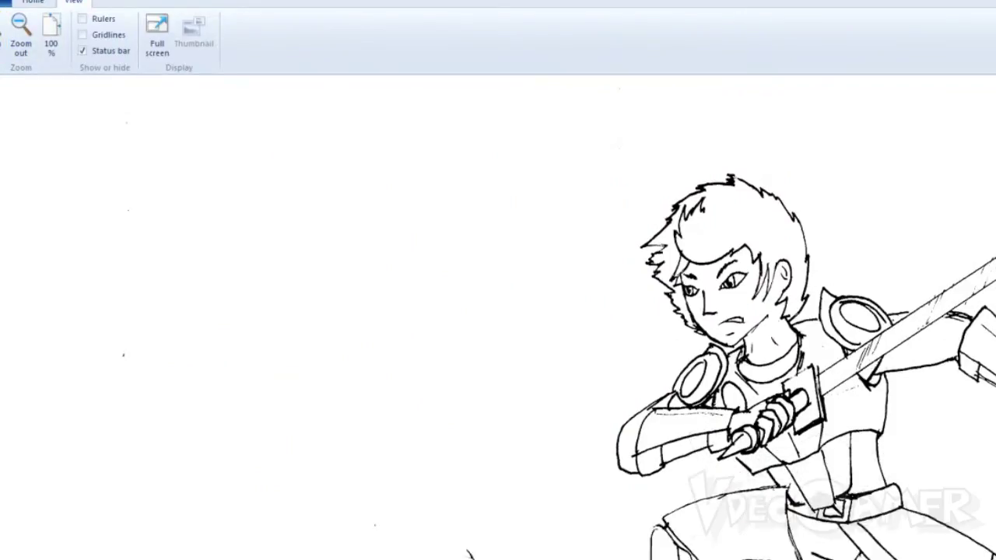
scroll(482, 373, down, 1)
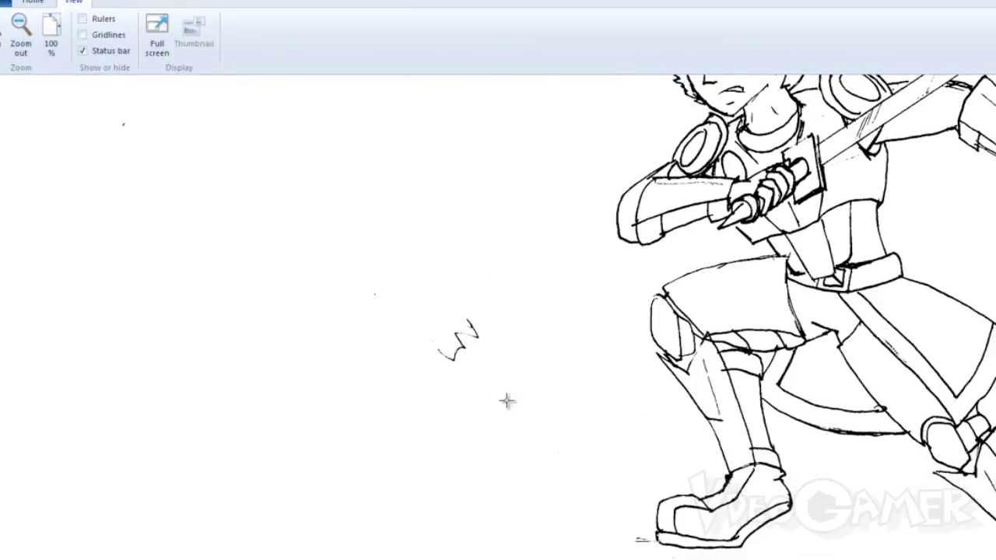
drag(358, 273, 545, 448)
right_click(495, 343)
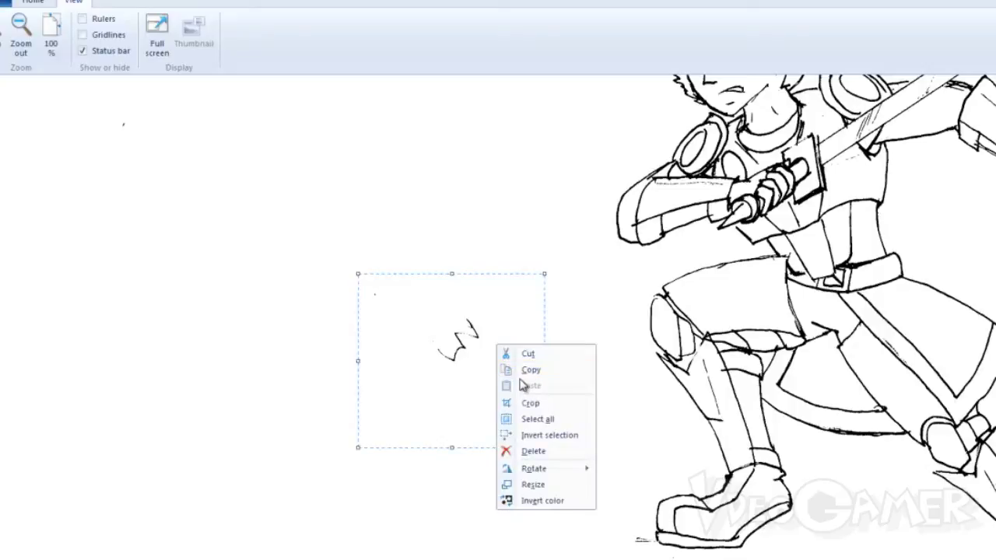
click(534, 451)
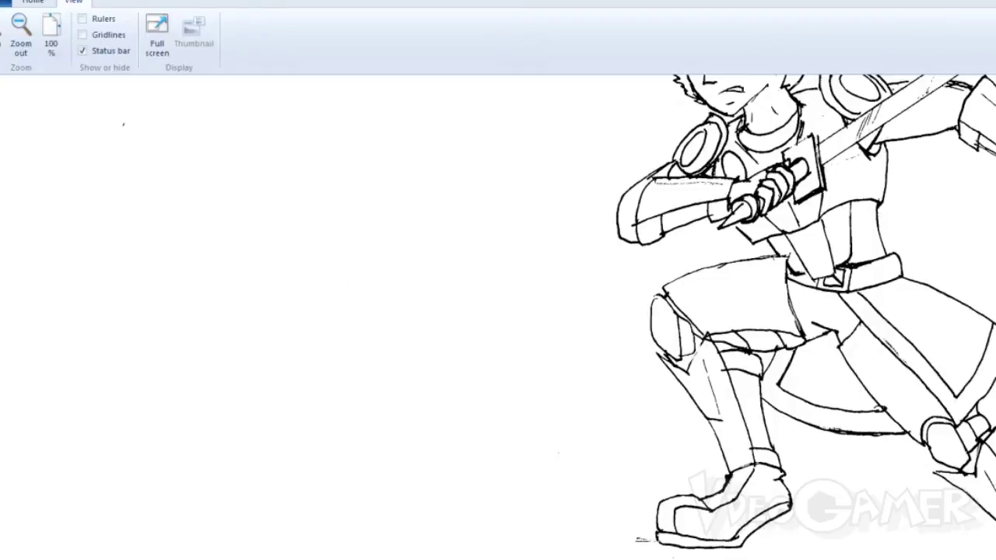
Select and delete the loose specks along the ground below the figure.
scroll(825, 498, down, 5)
drag(266, 389, 551, 513)
right_click(482, 469)
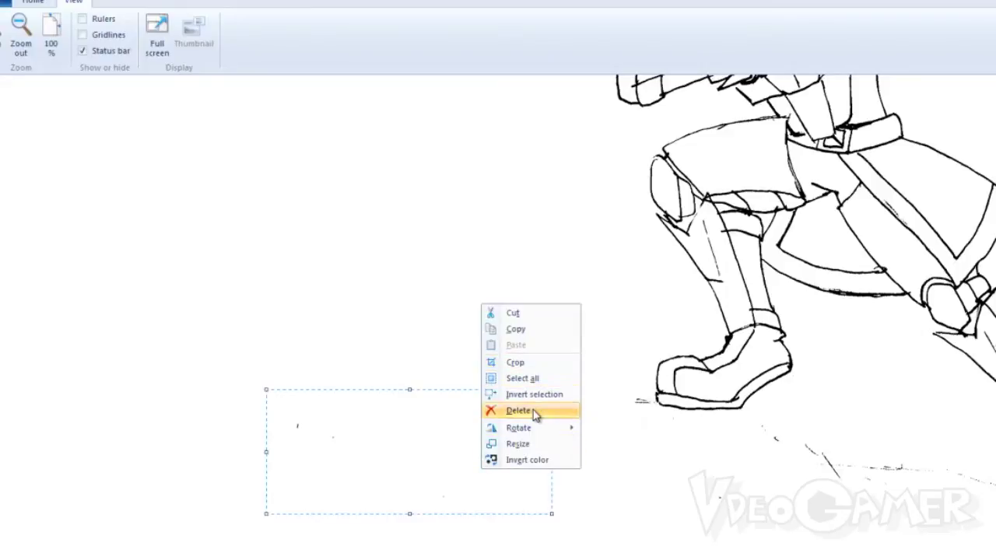
click(535, 412)
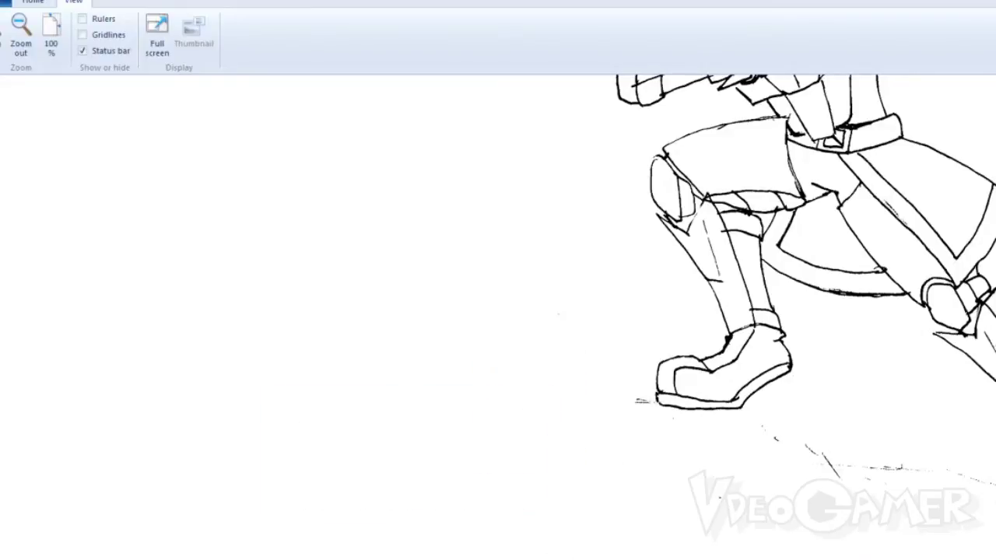
Select a large upper-left region and apply Invert from its right-click menu.
click(32, 3)
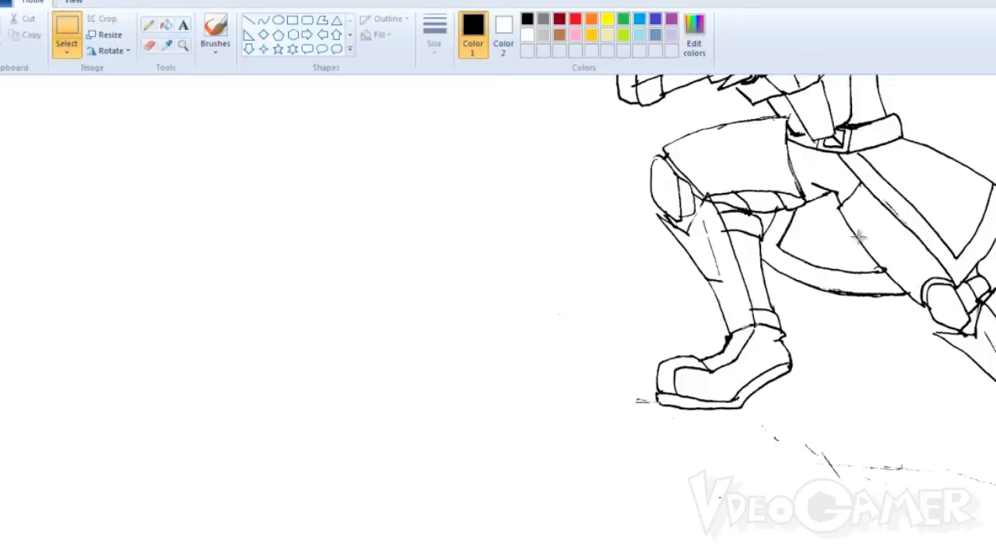
scroll(384, 249, up, 5)
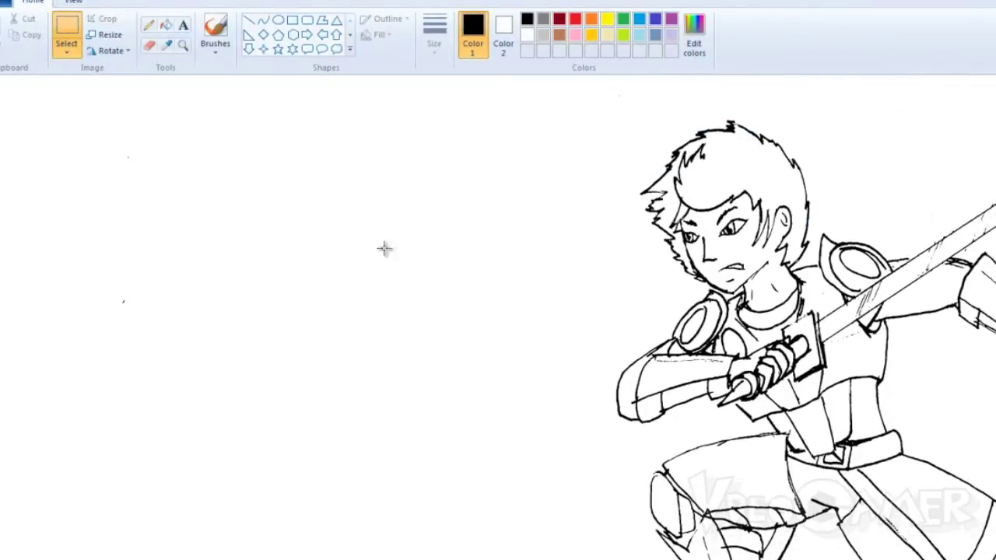
drag(306, 373, 77, 116)
right_click(242, 238)
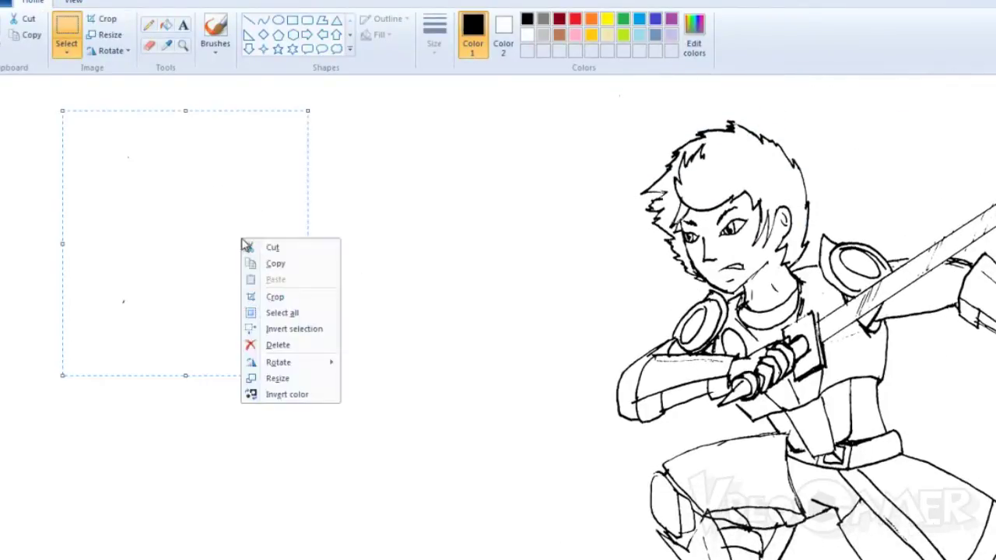
click(315, 330)
click(425, 395)
Reselect the top-left strip with leftover specks and bring up its right-click actions.
scroll(498, 311, up, 3)
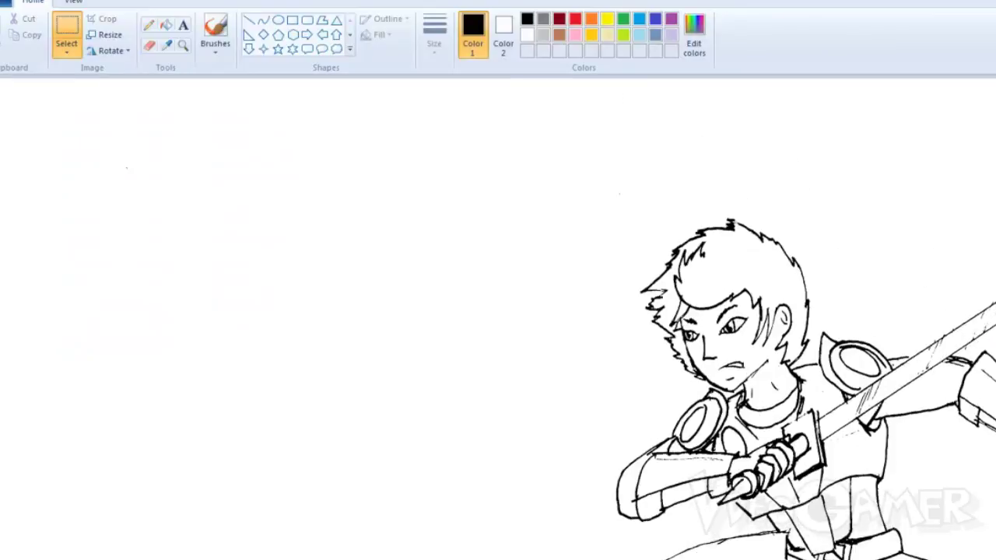
drag(348, 141, 1, 88)
right_click(73, 124)
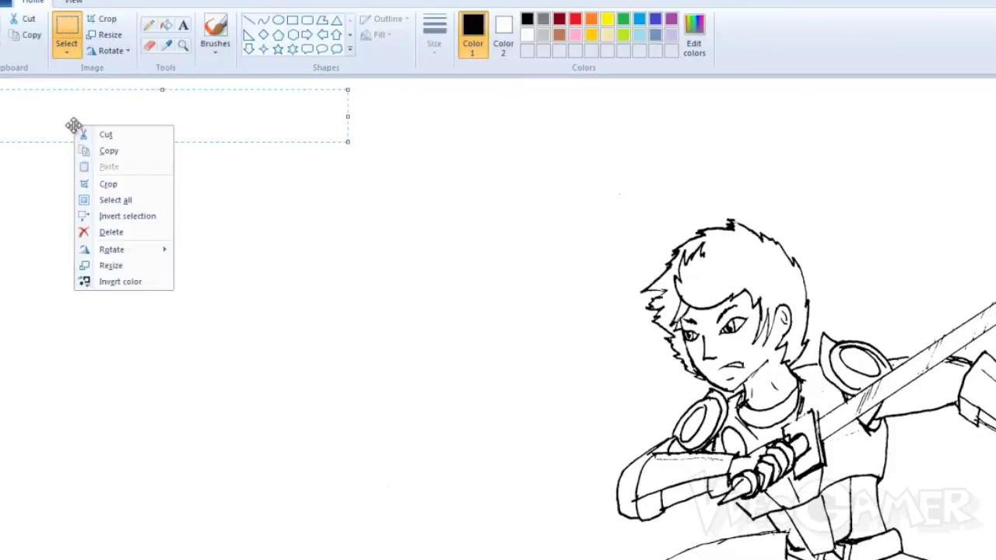
click(148, 217)
click(207, 174)
drag(220, 220, 49, 98)
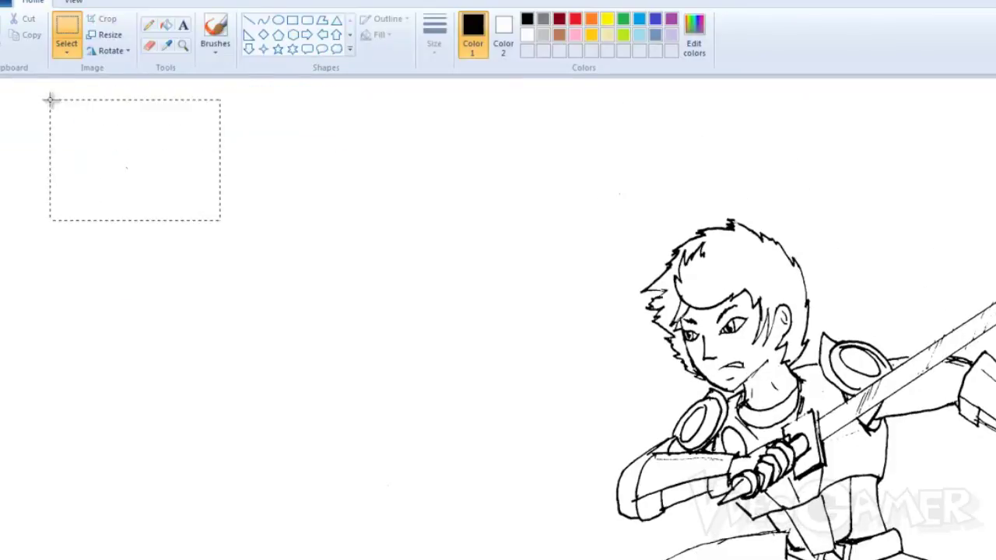
click(127, 167)
drag(220, 218, 0, 100)
right_click(189, 190)
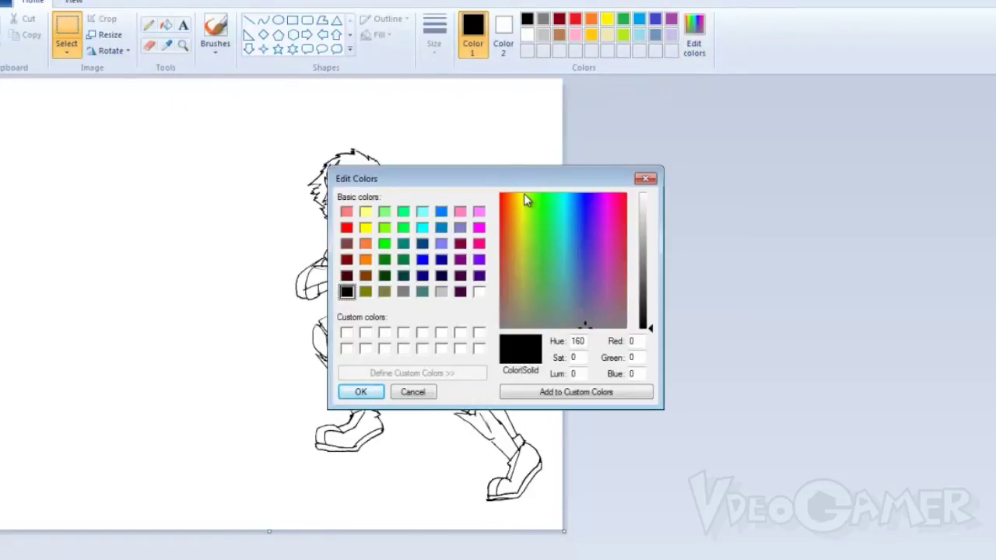
Mix a pale yellow (RGB 251, 255, 202) in Edit Colors and confirm it.
click(524, 201)
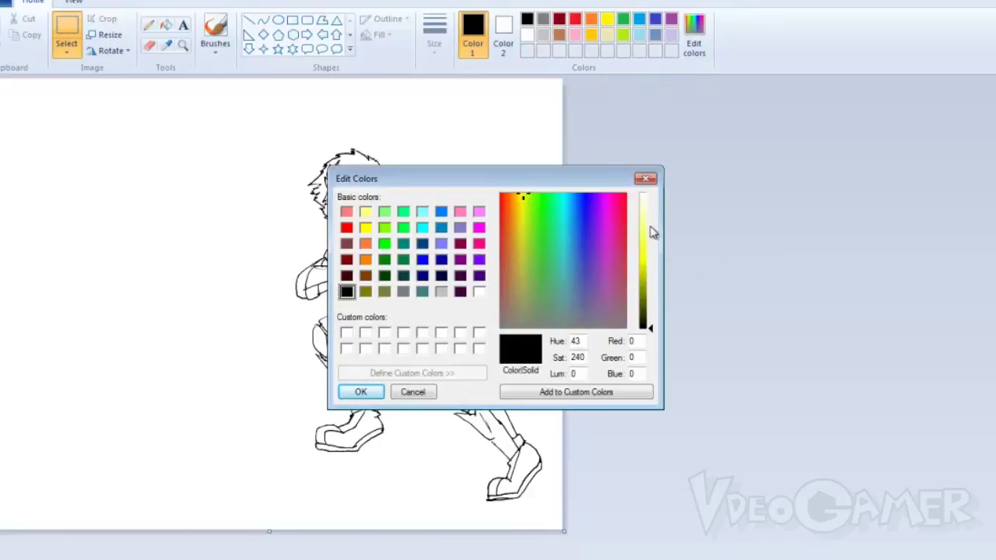
drag(650, 228, 651, 214)
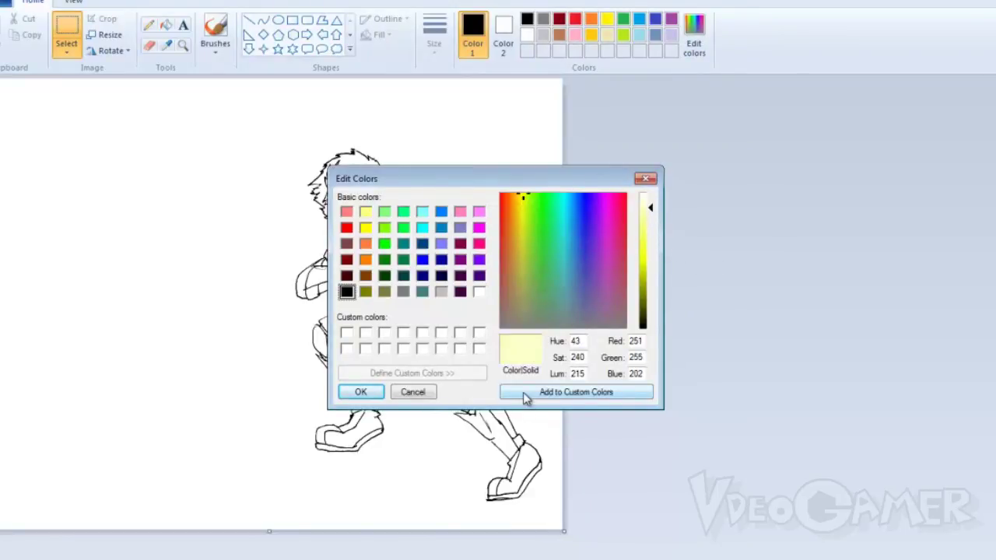
click(362, 392)
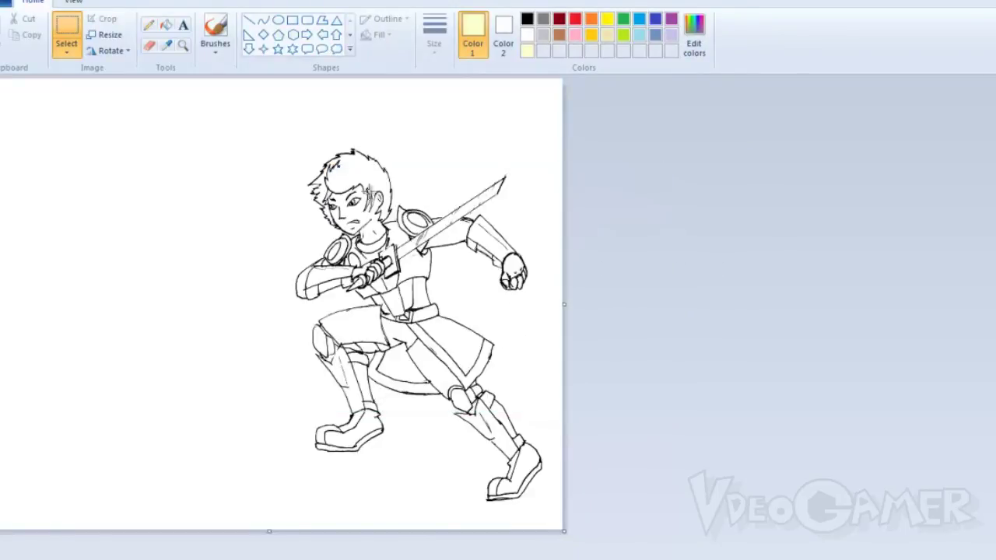
click(183, 45)
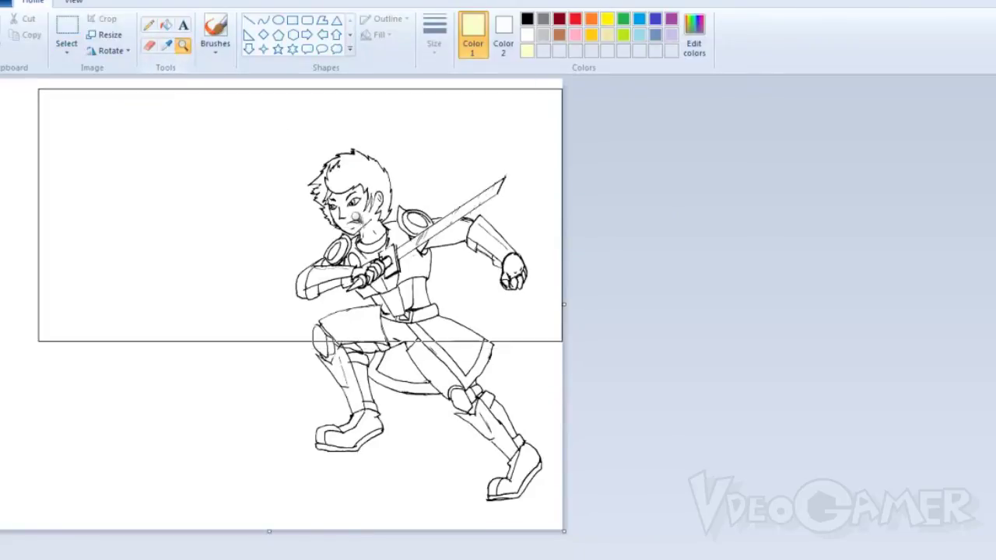
Magnify the head and retouch its outlines with a thick black pencil, then reselect pale yellow.
click(327, 227)
click(591, 284)
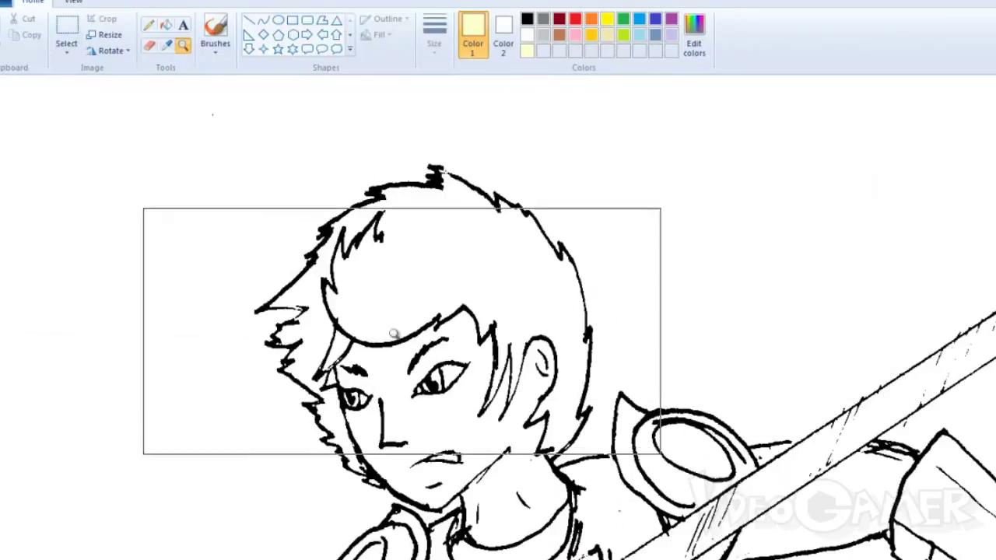
click(149, 26)
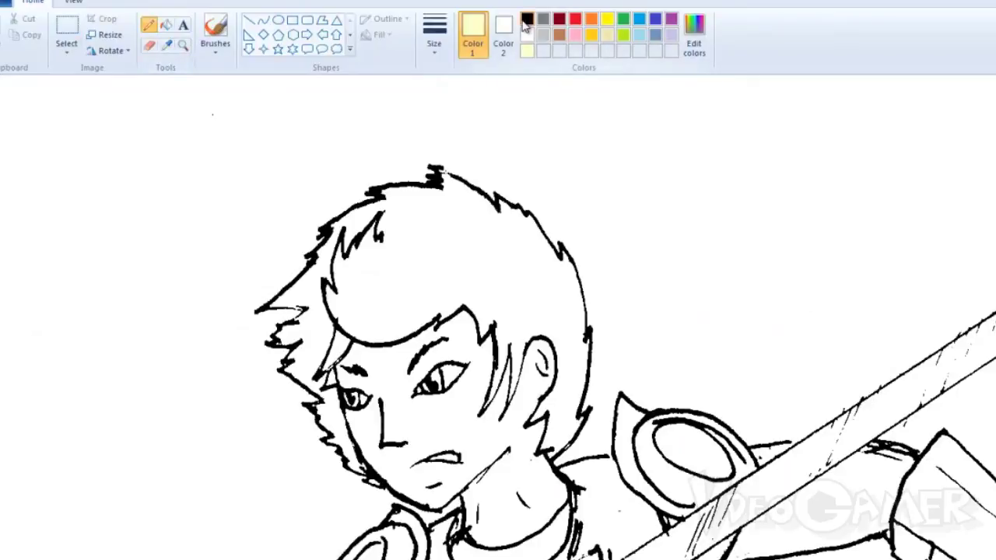
click(526, 19)
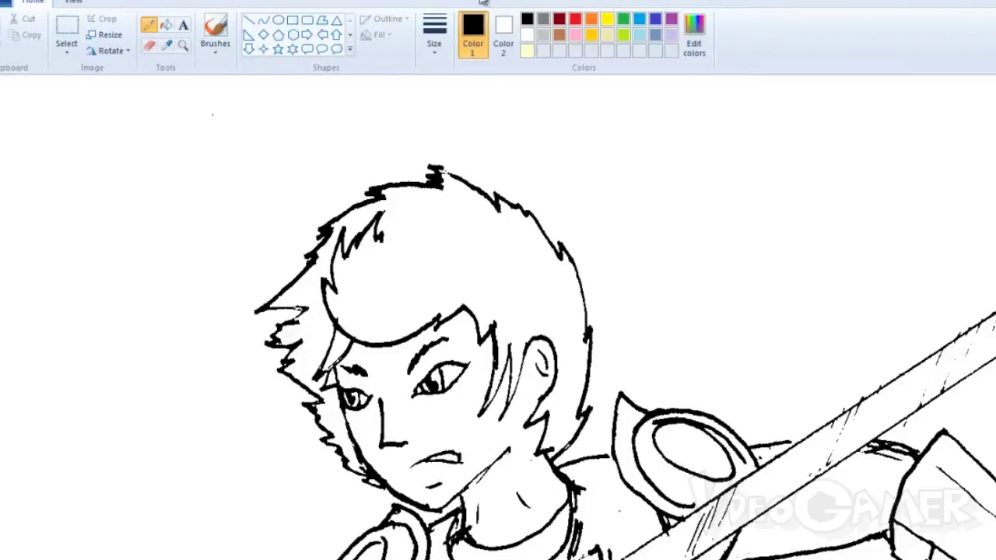
click(434, 35)
click(461, 132)
click(528, 52)
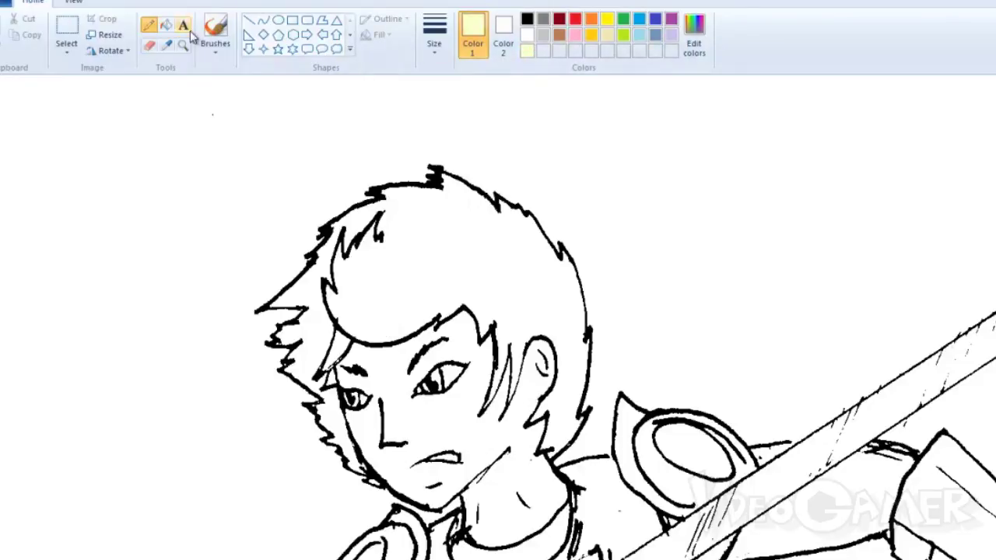
Fill the swordsman's hair pale yellow and the background around the head white.
click(165, 24)
click(446, 267)
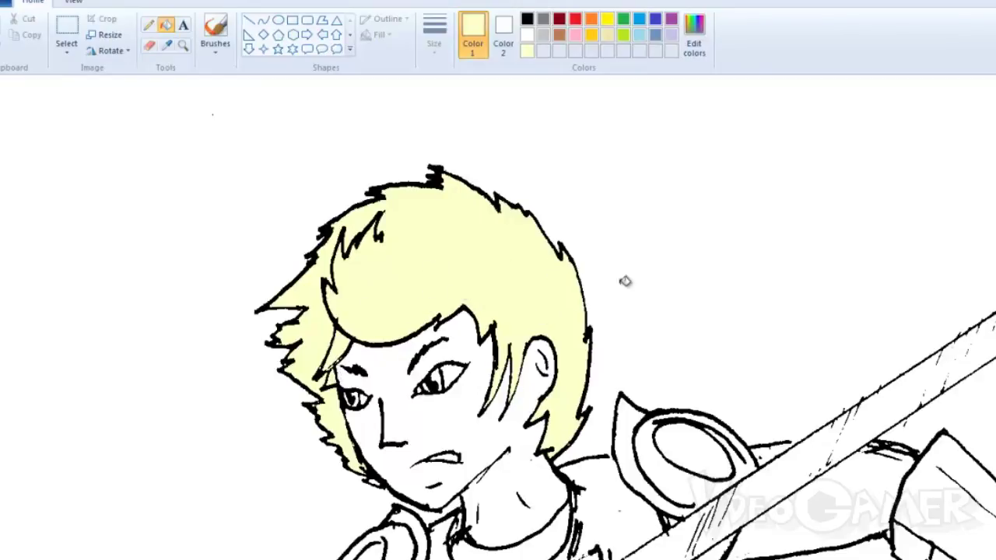
click(688, 38)
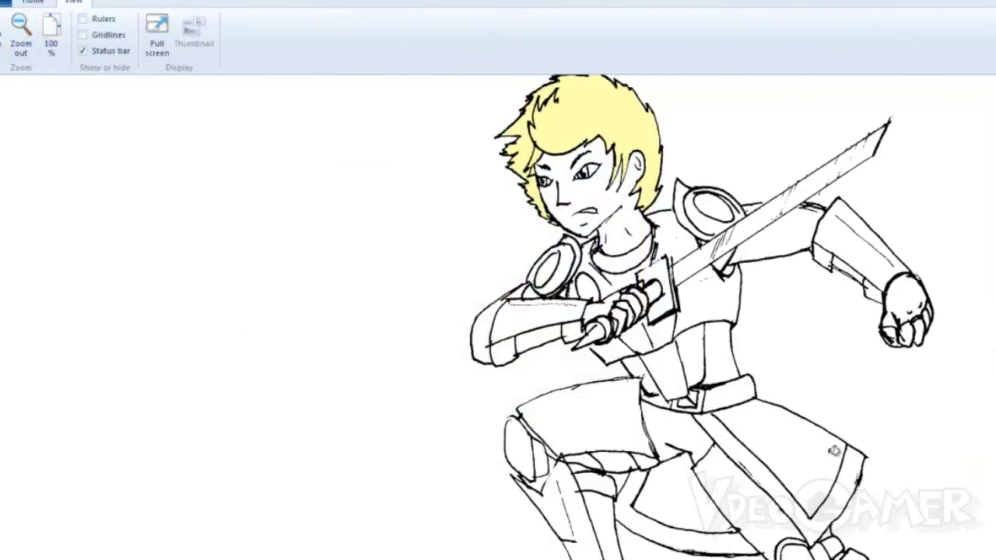
scroll(628, 227, down, 1)
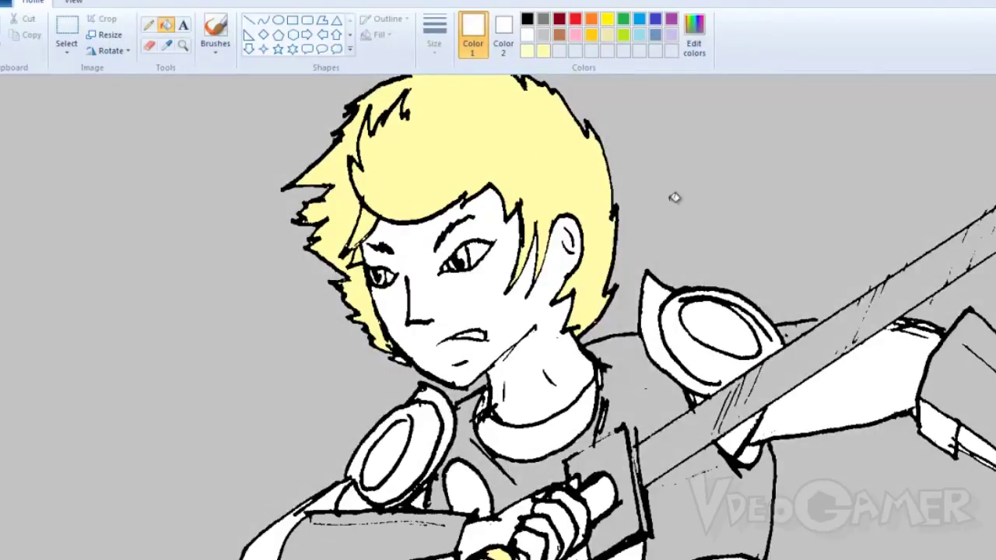
click(679, 197)
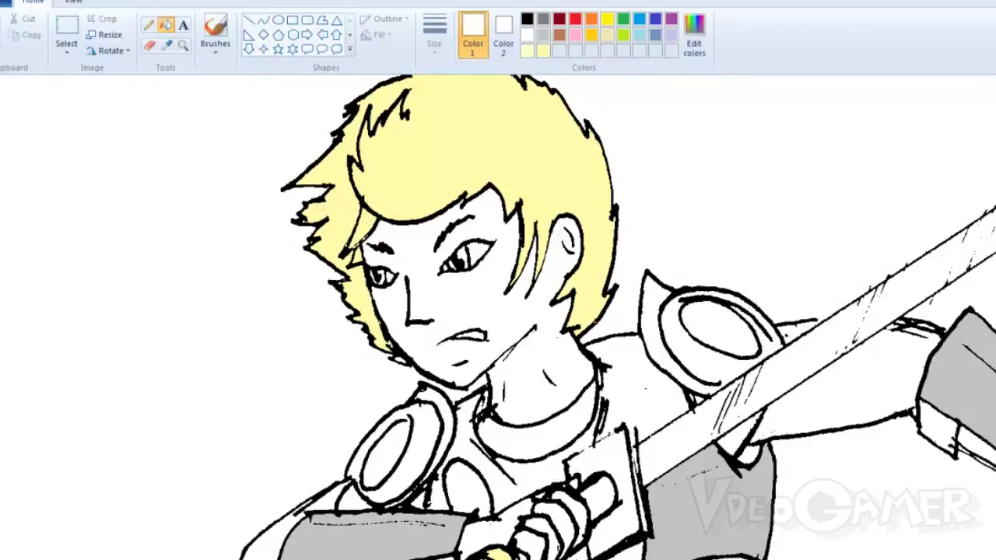
scroll(544, 311, right, 5)
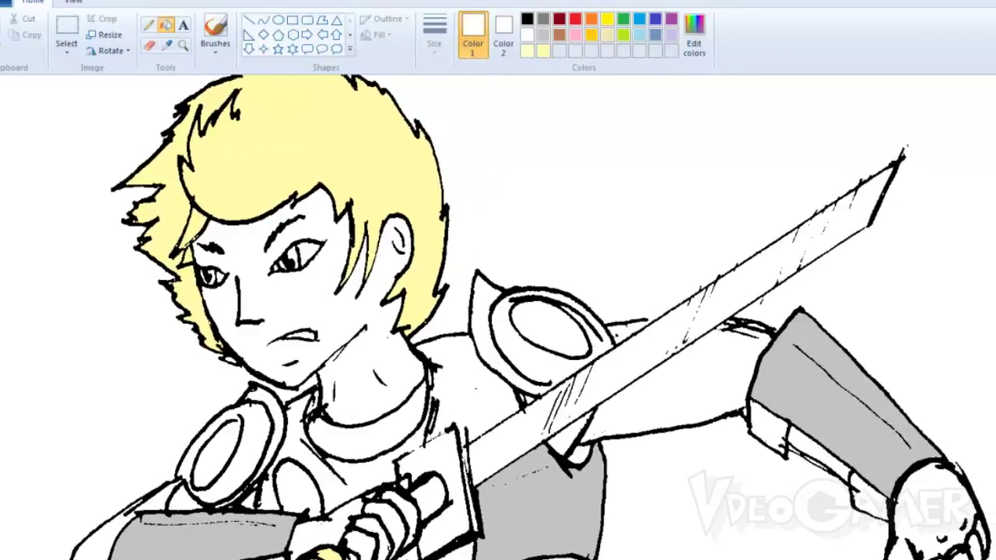
click(148, 25)
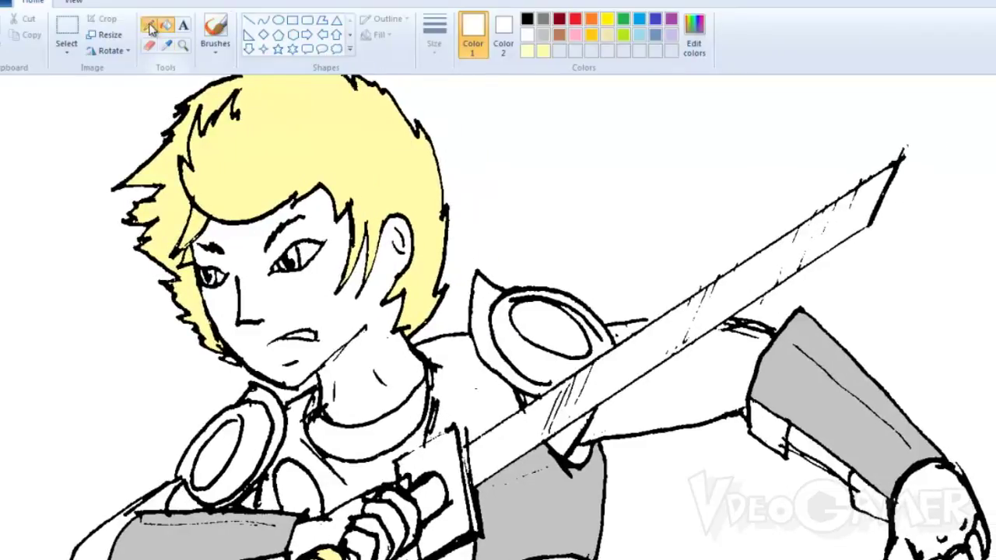
click(526, 19)
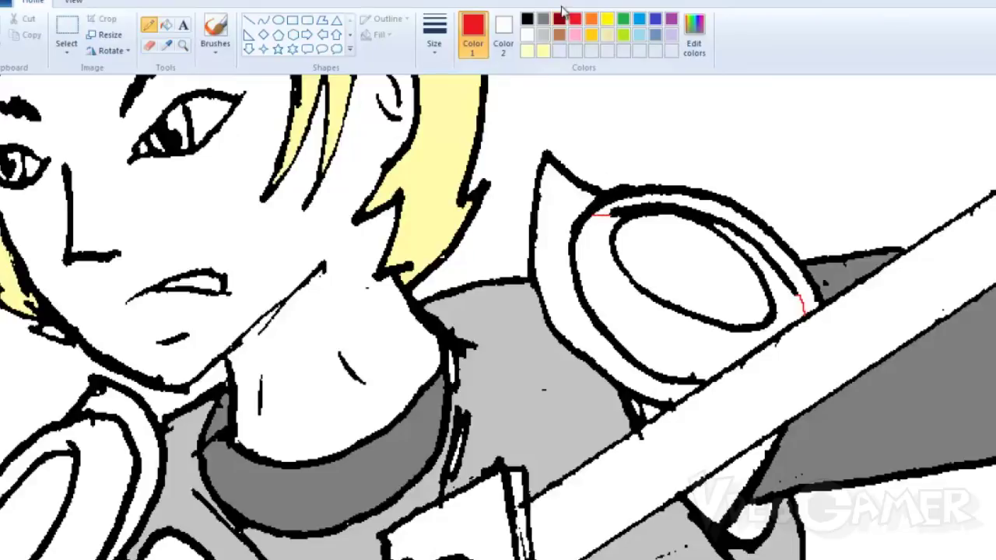
Fill the rims of both shoulder plates with red using the Fill bucket.
click(167, 25)
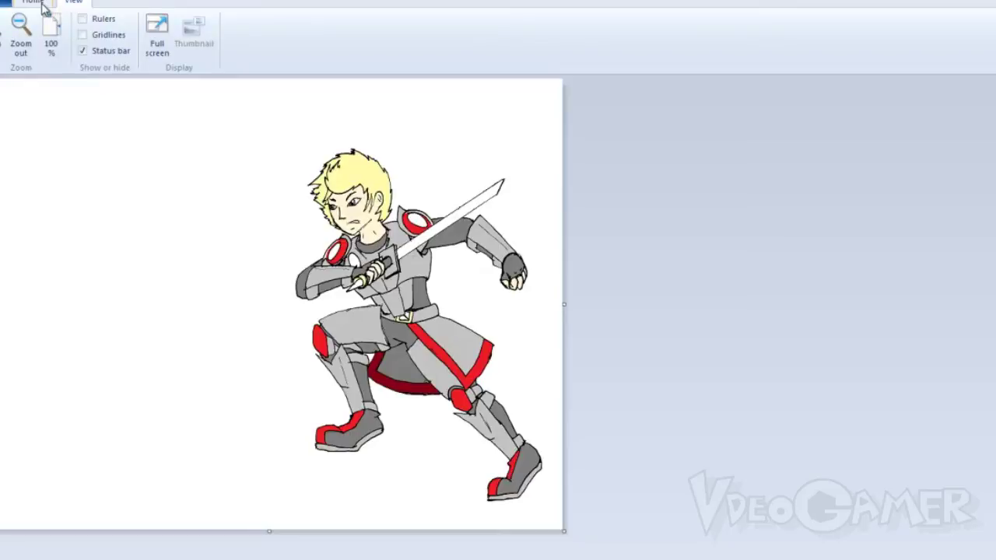
Zoom and scroll the canvas to frame the swordsman's head and shoulders close up.
click(8, 33)
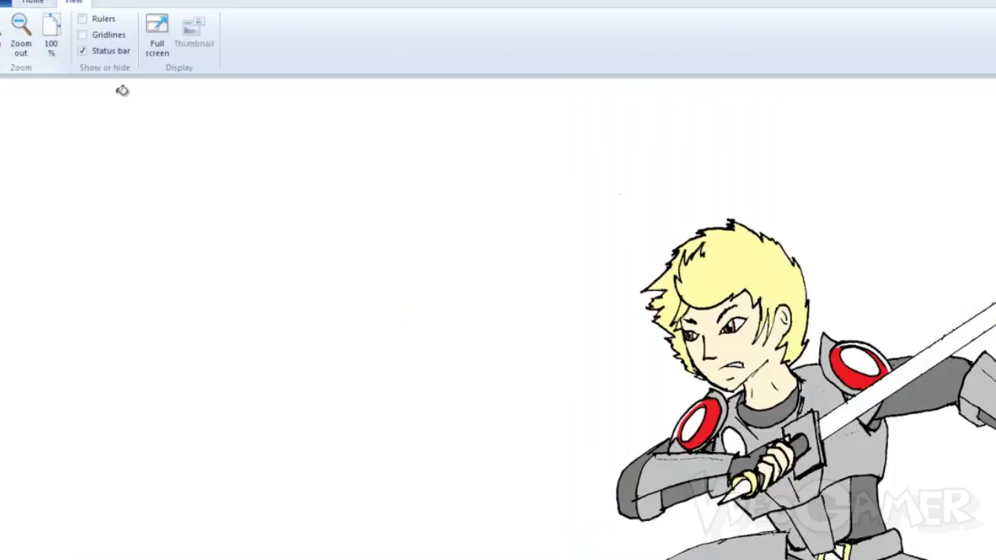
click(4, 32)
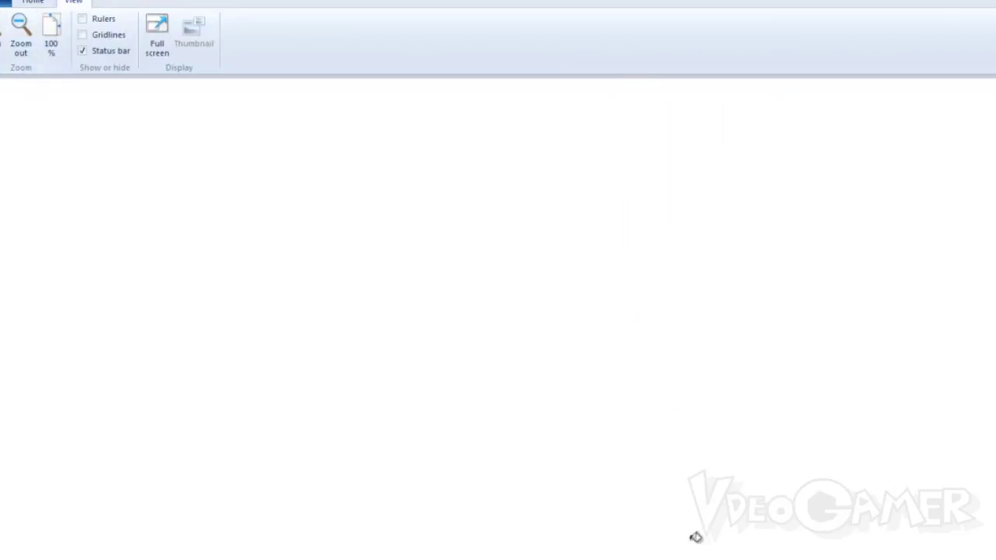
scroll(719, 480, down, 10)
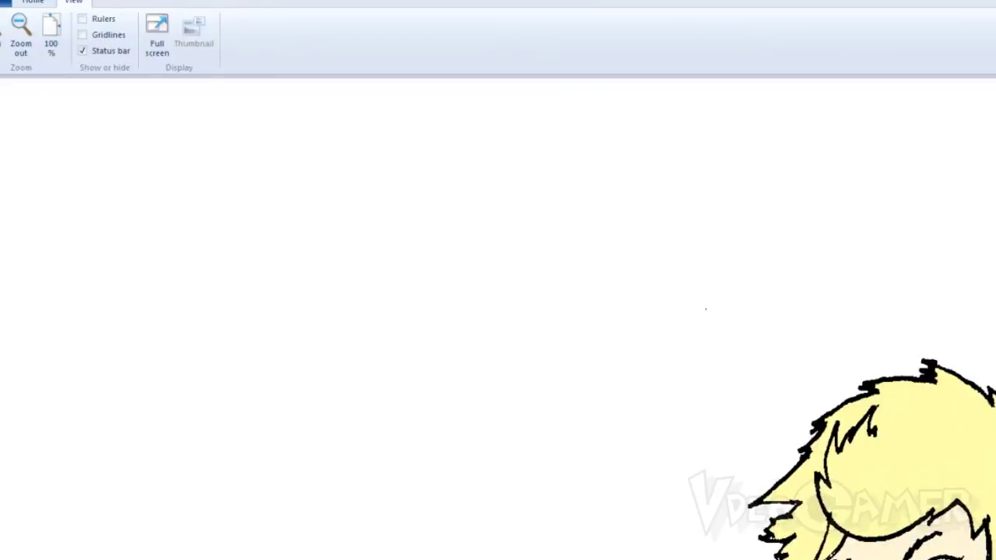
scroll(720, 480, right, 5)
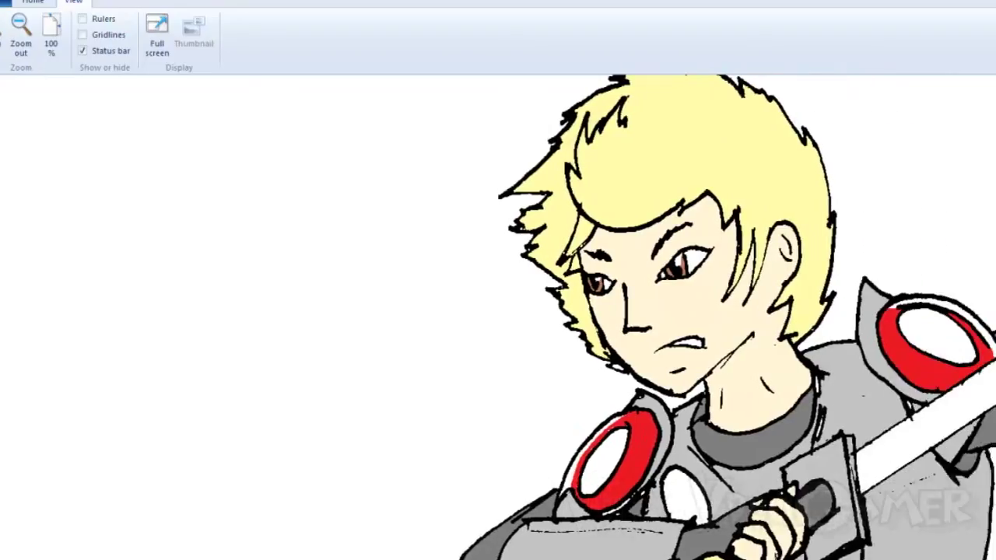
click(21, 31)
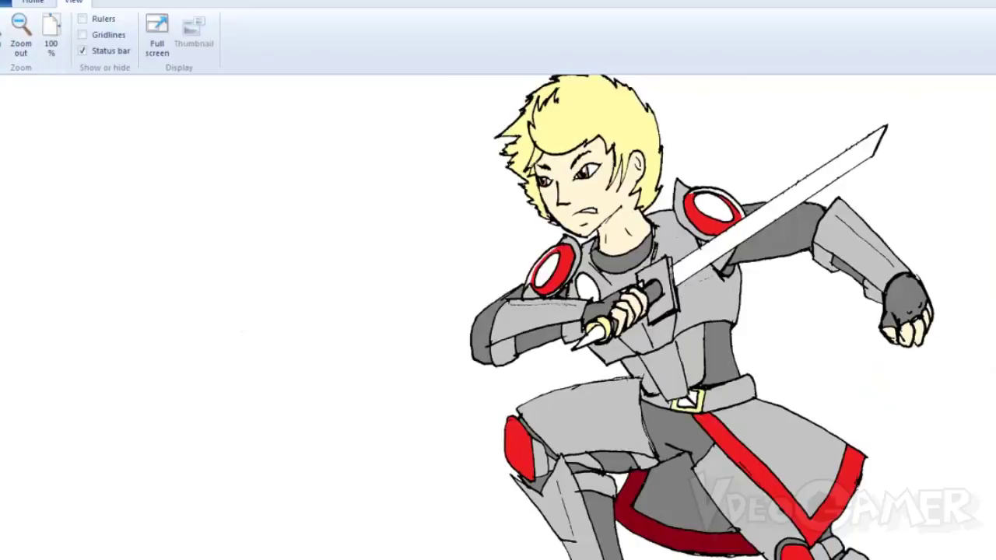
scroll(537, 495, up, 3)
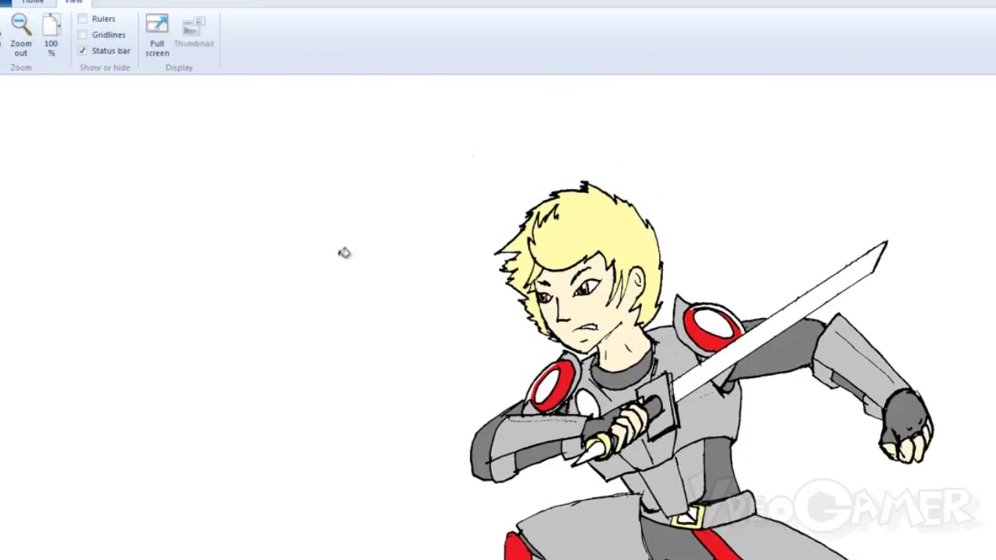
click(11, 32)
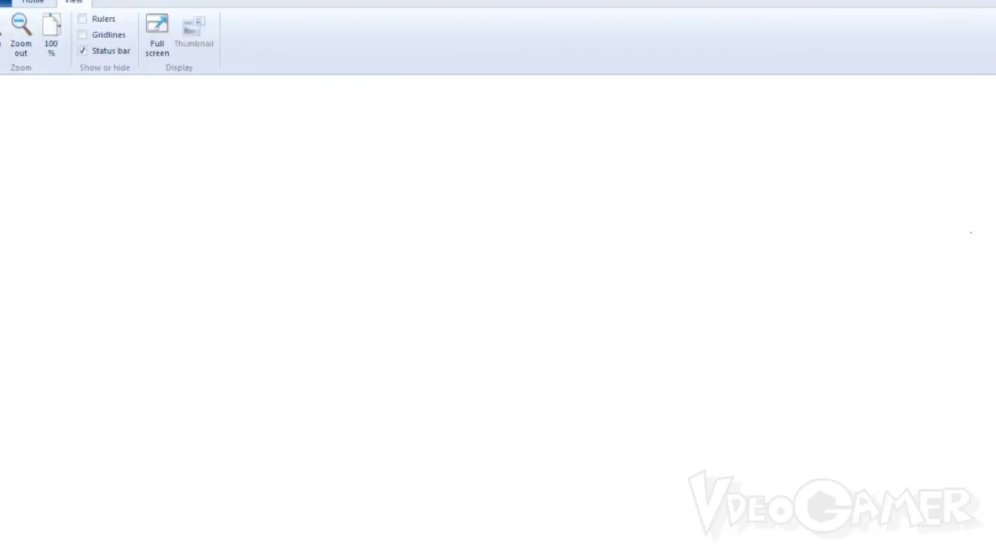
scroll(520, 100, down, 10)
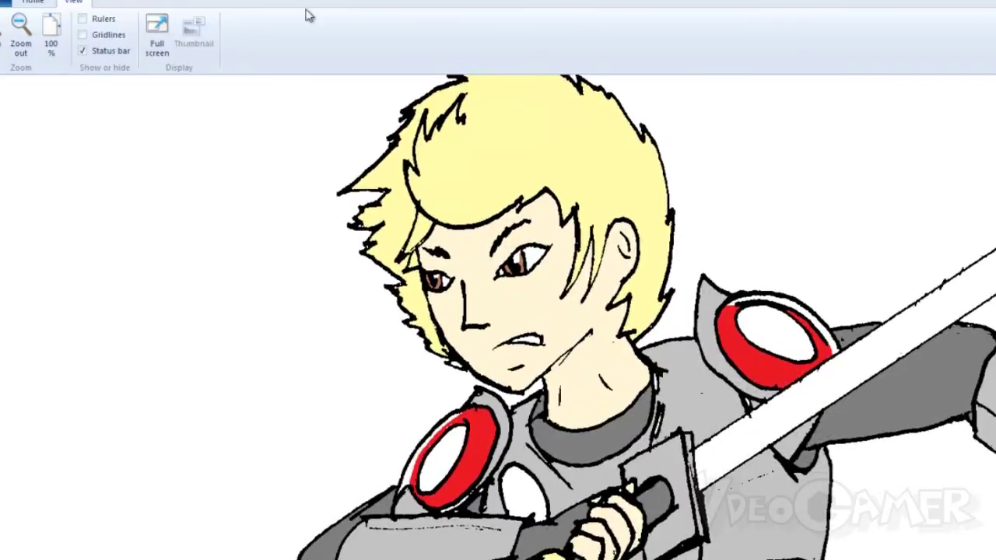
Darken the pale yellow to golden yellow (255, 204, 28) at Hue 31 and add it to custom colours.
click(44, 4)
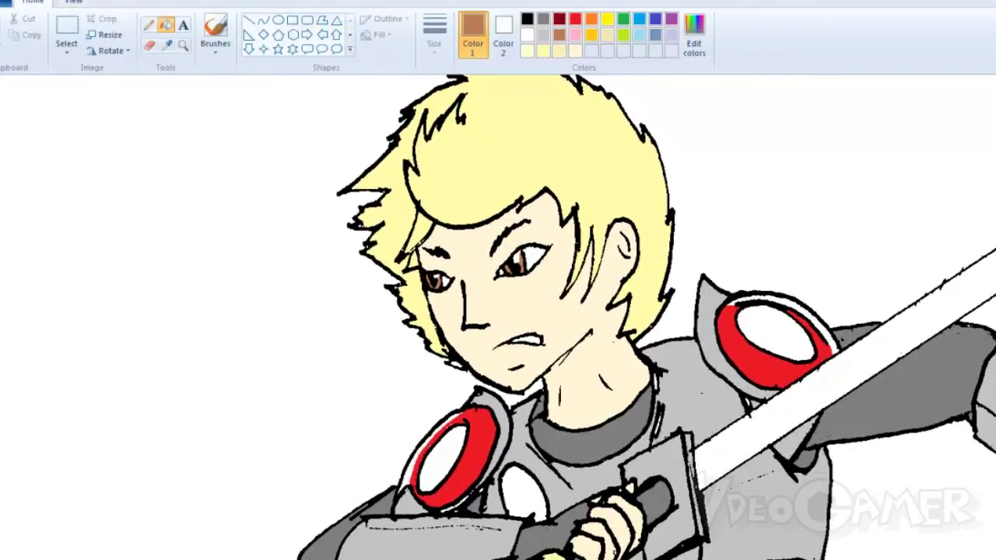
click(547, 50)
click(701, 45)
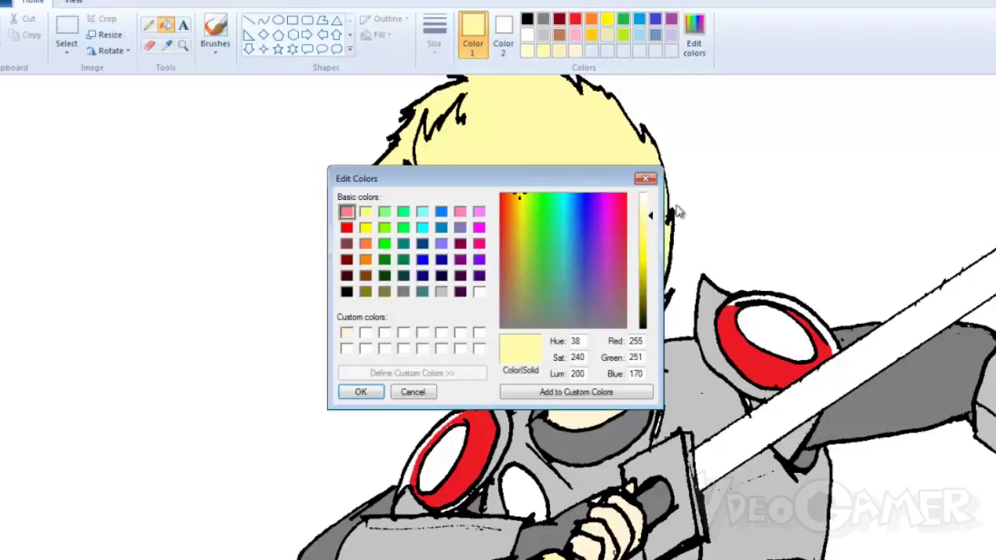
click(648, 247)
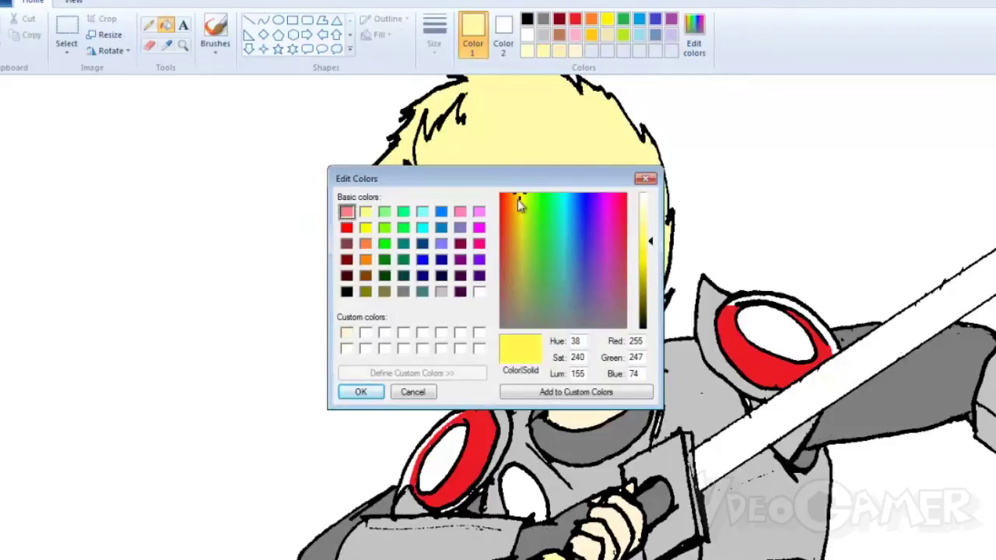
drag(518, 199, 517, 193)
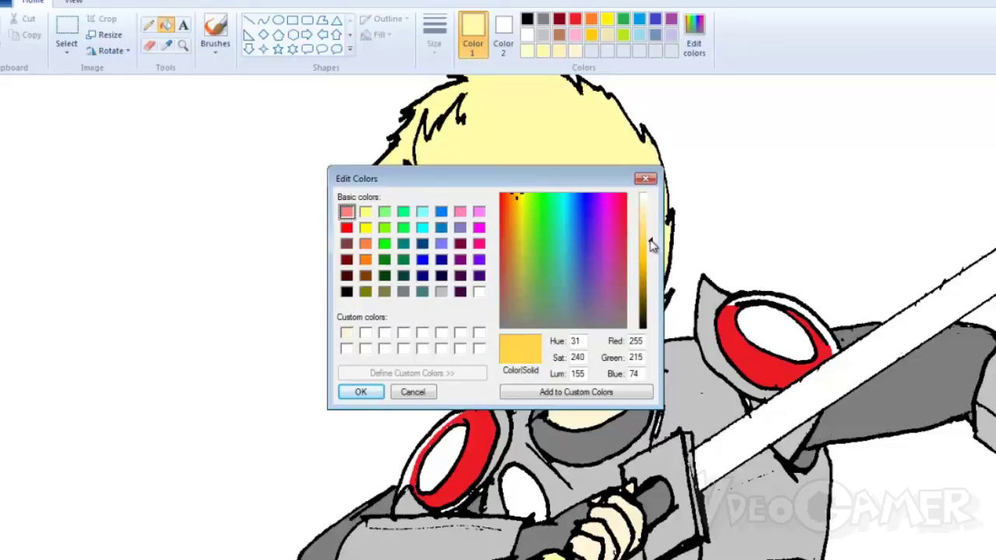
drag(651, 245, 650, 255)
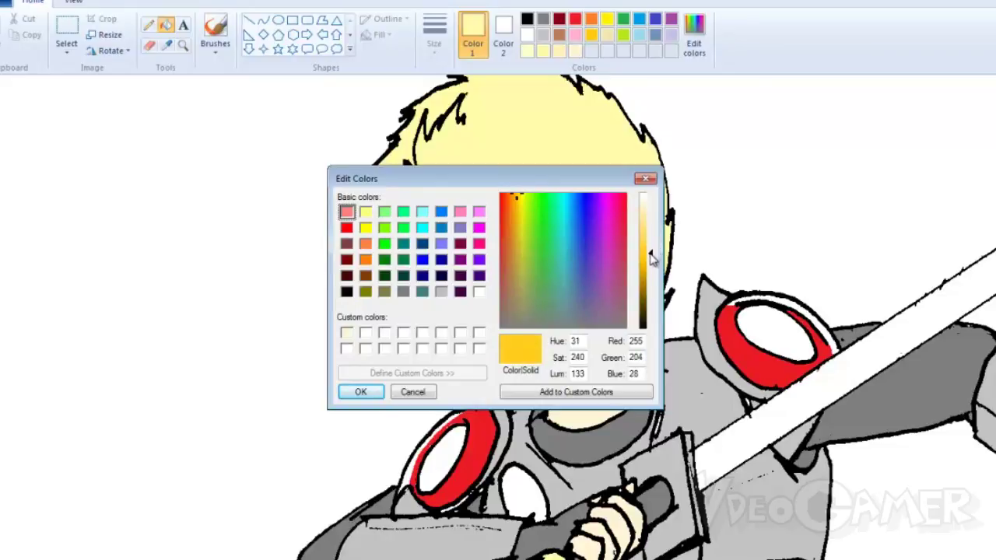
click(591, 393)
click(378, 393)
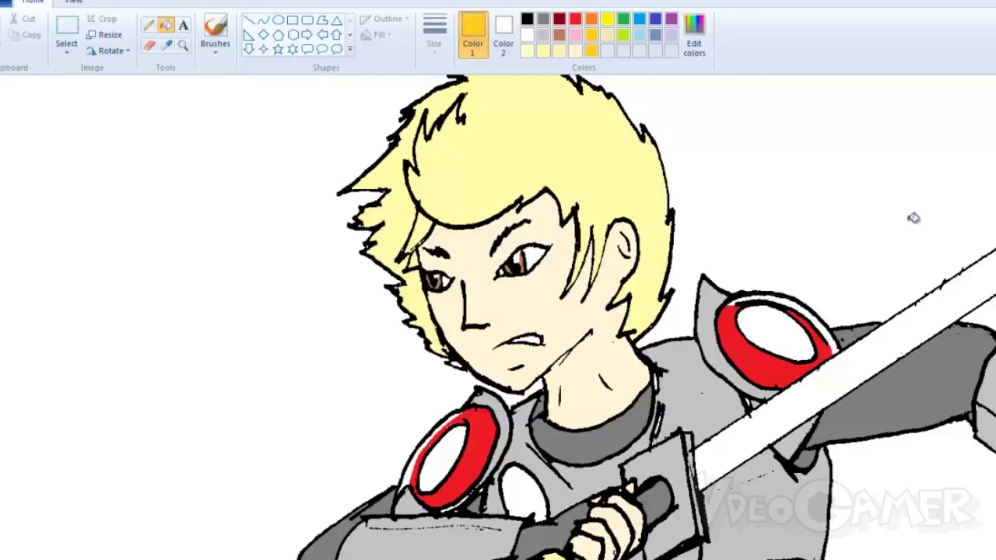
Pencil a shadow boundary across the top of the hair and fill the right part orange-yellow.
scroll(244, 116, up, 2)
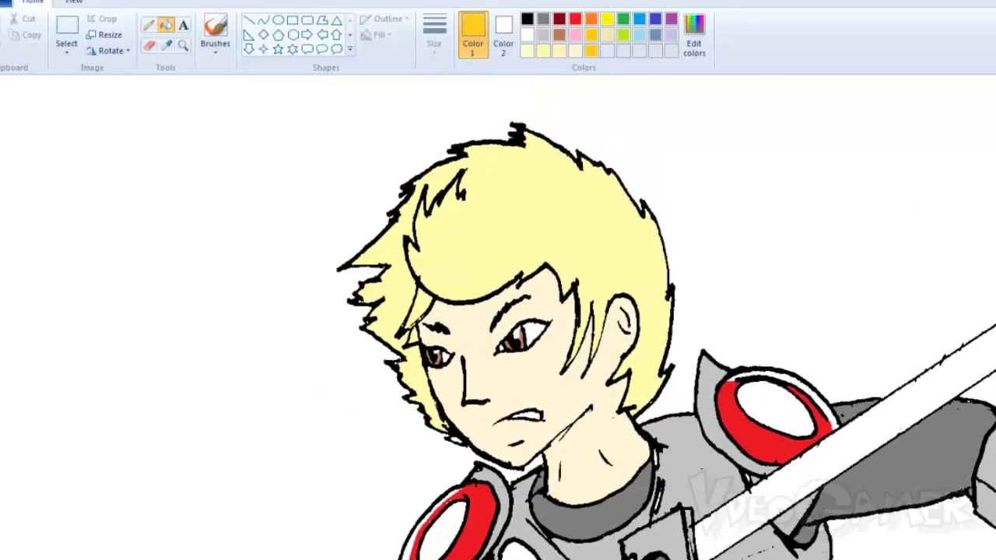
click(155, 25)
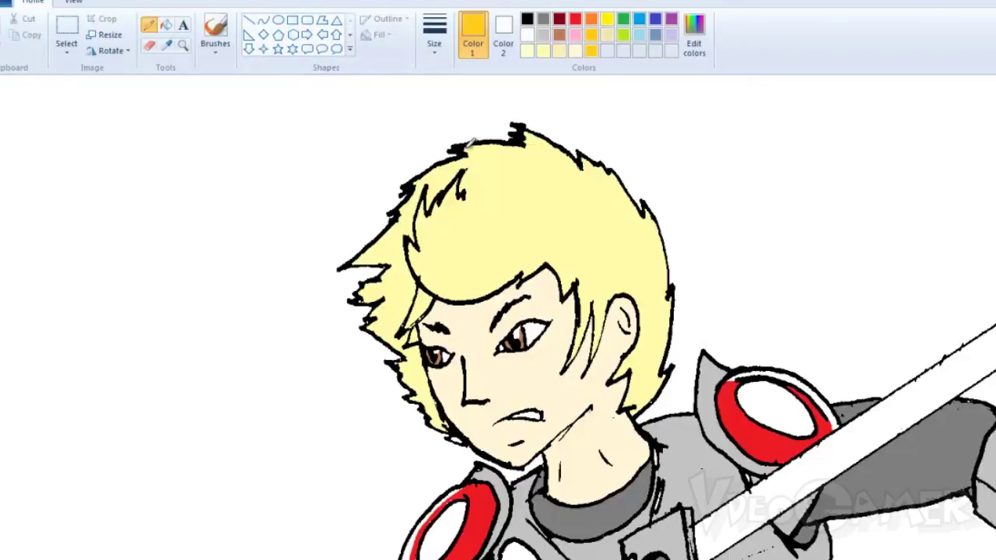
mouse_move(472, 141)
mouse_down()
mouse_move(601, 216)
mouse_move(613, 233)
mouse_move(599, 229)
mouse_move(611, 269)
mouse_move(600, 264)
mouse_move(603, 310)
mouse_up()
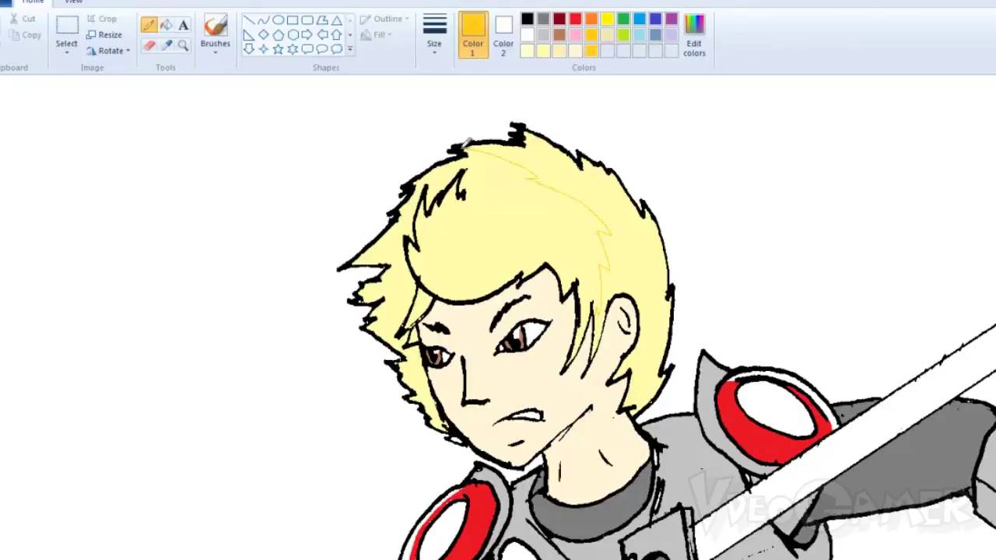
click(165, 25)
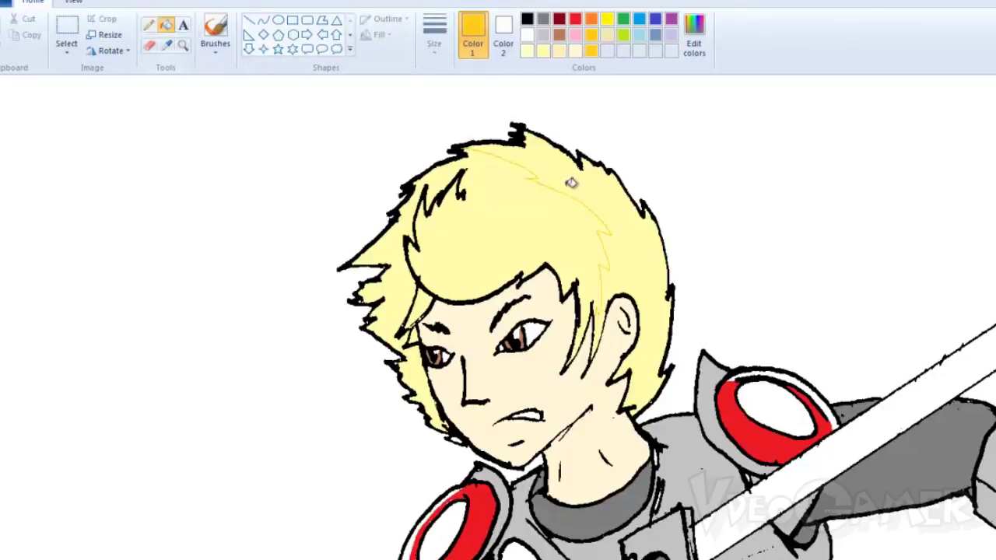
click(568, 179)
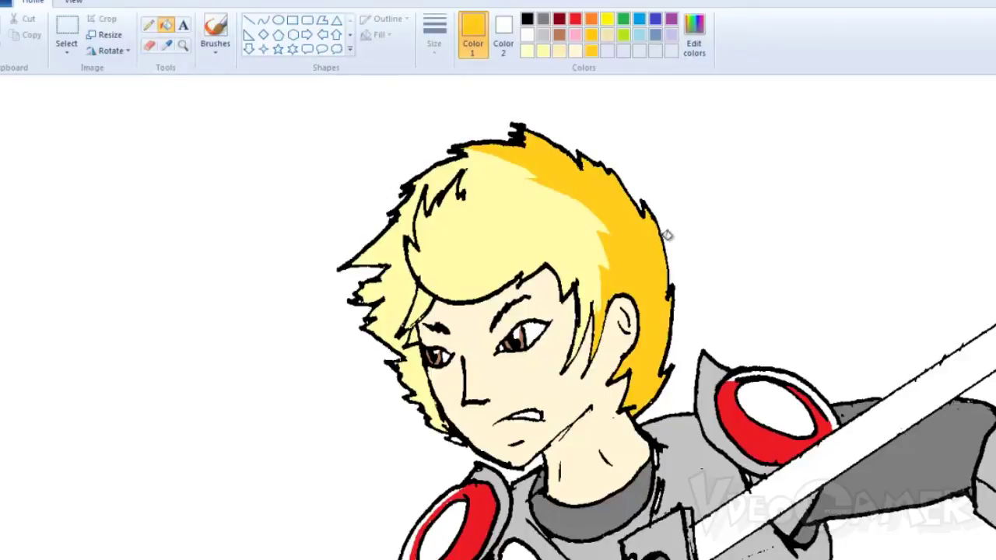
Draw an orange-yellow strand beside the face and fill the remaining hair shadow areas.
click(149, 25)
mouse_move(585, 355)
mouse_down()
mouse_move(574, 261)
mouse_move(576, 273)
mouse_up()
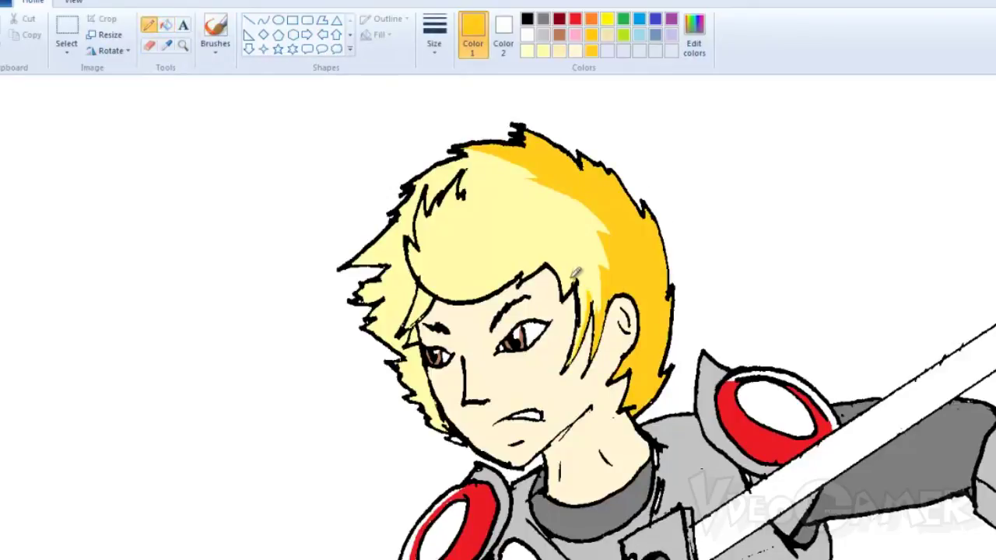
click(165, 25)
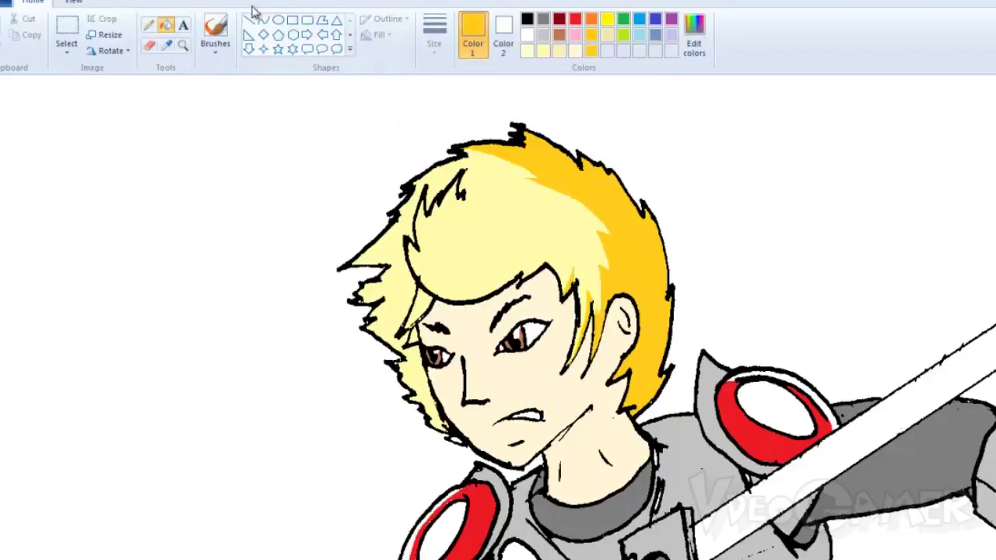
click(150, 27)
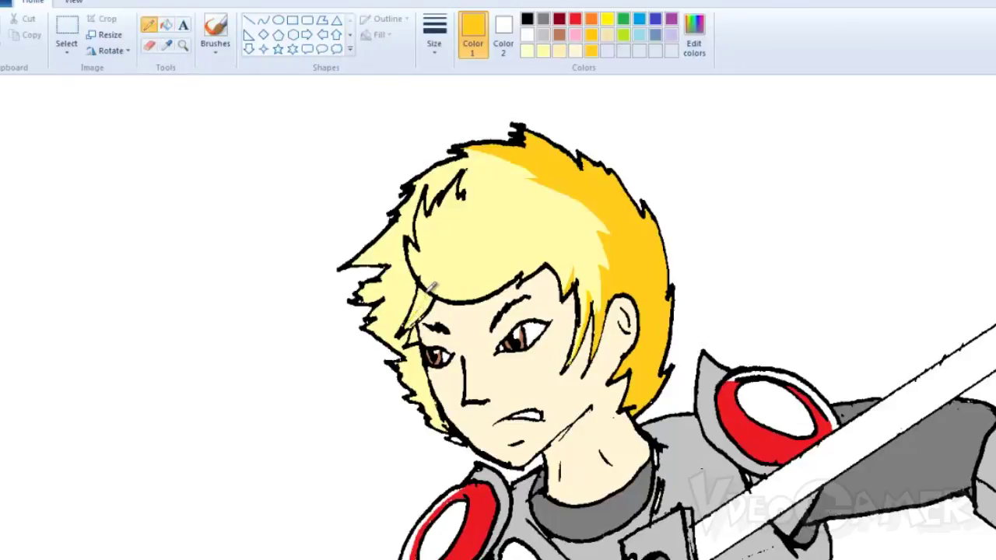
click(166, 26)
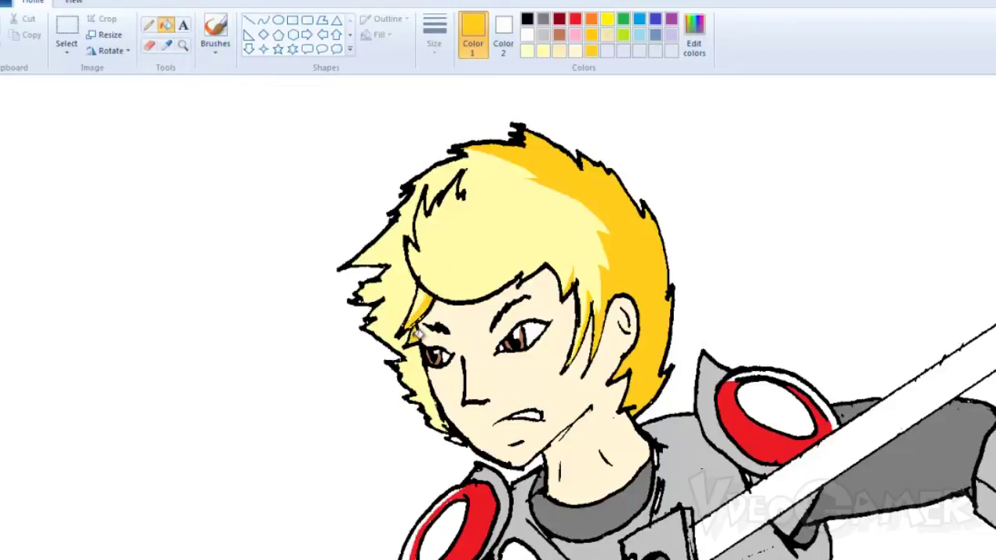
click(544, 52)
With bright yellow, pencil a highlight boundary down the left of the hair to keep pale streaks.
click(607, 20)
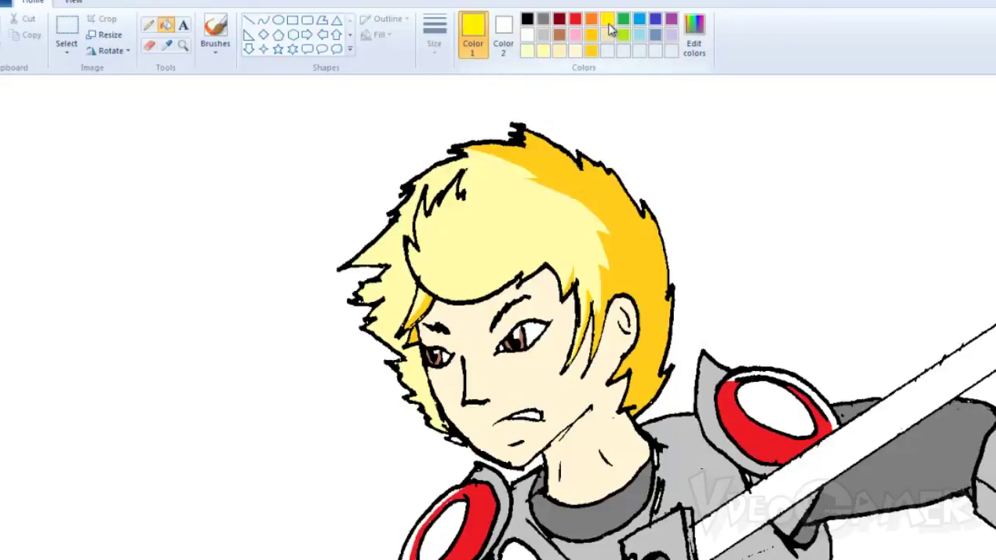
click(152, 28)
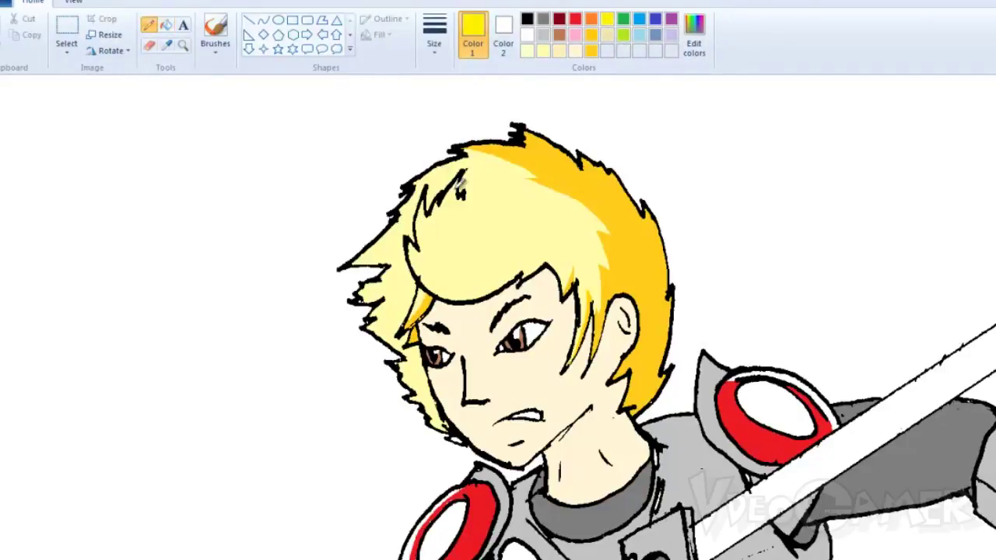
mouse_move(461, 193)
mouse_down()
mouse_move(445, 243)
mouse_move(436, 229)
mouse_move(459, 283)
mouse_up()
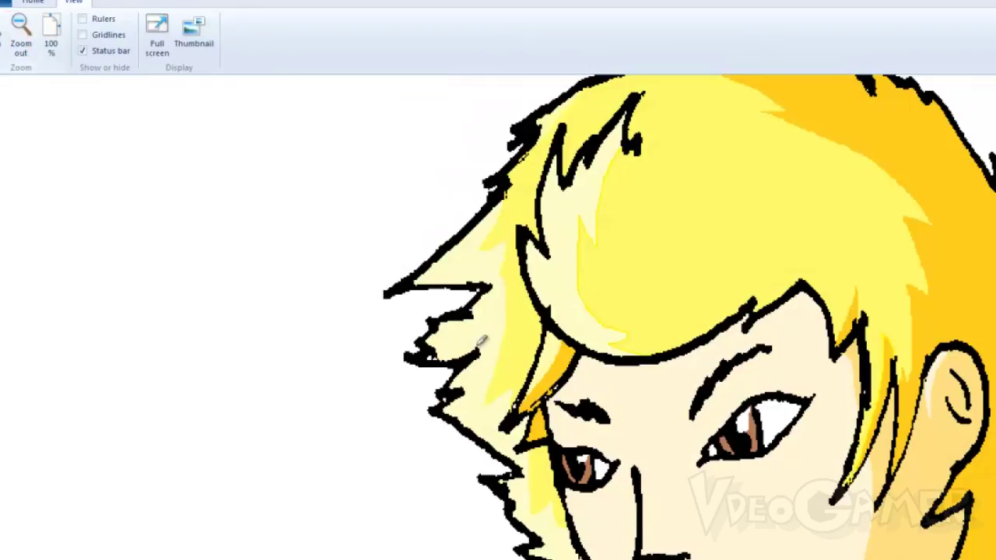
scroll(481, 340, right, 10)
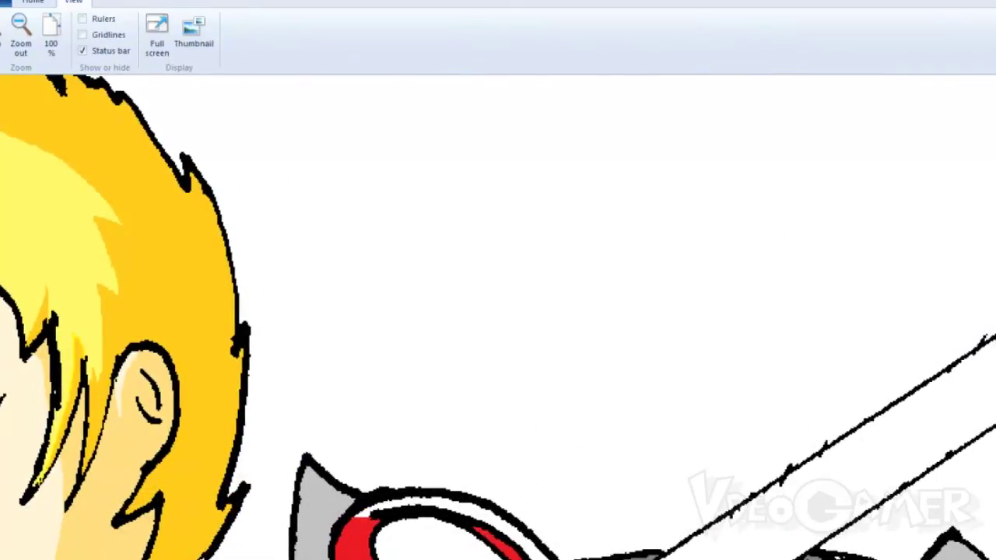
scroll(813, 249, down, 8)
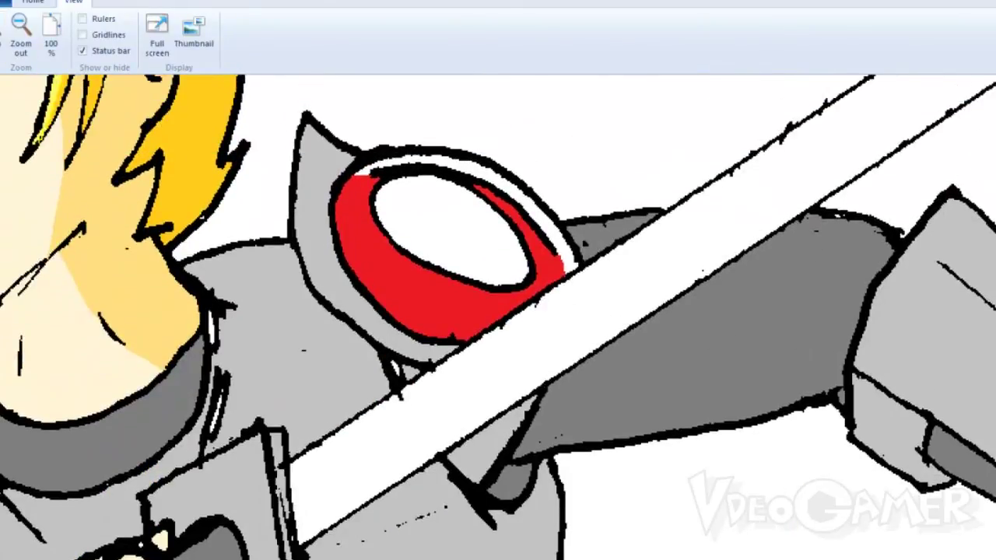
Draw three thinnest light grey lines across the lower blade and fill a strip between them.
click(32, 1)
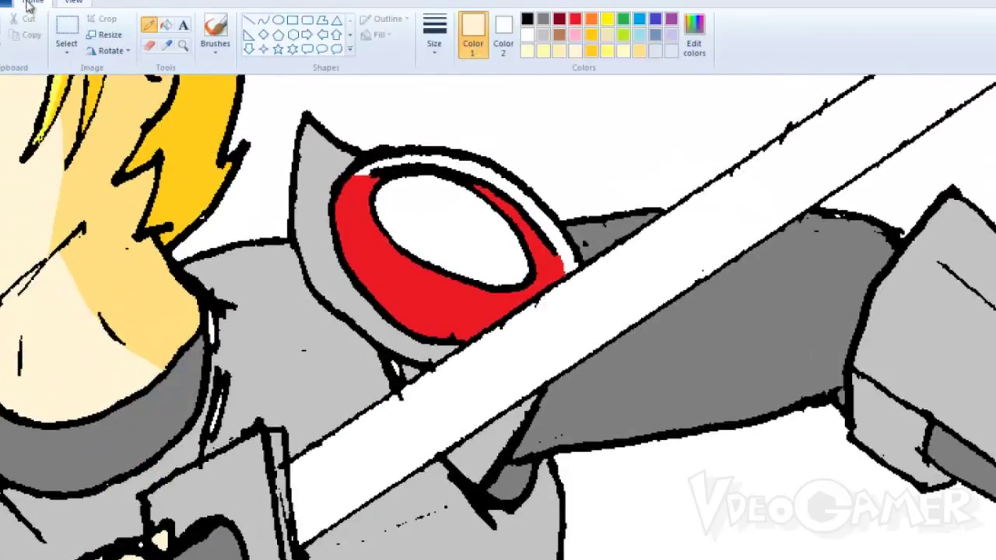
click(546, 36)
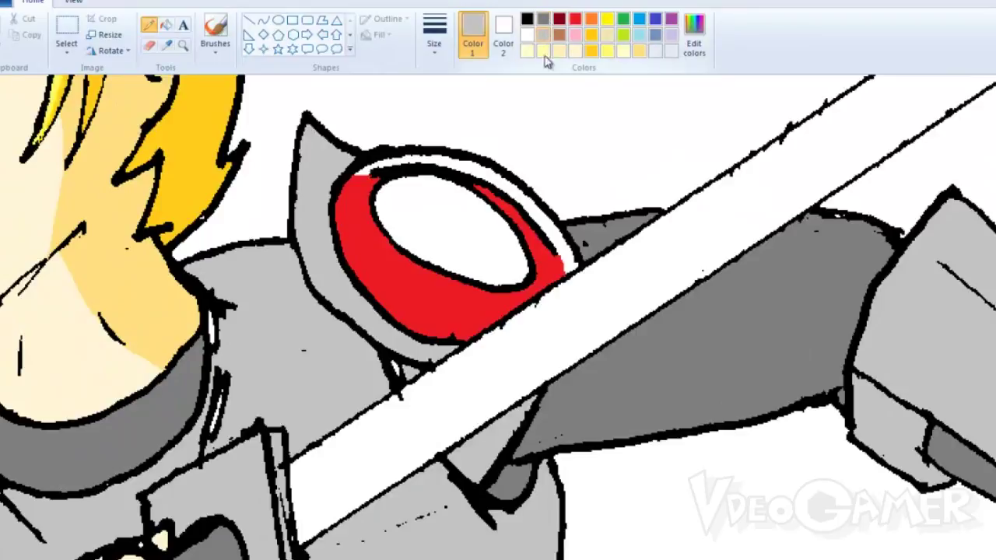
click(254, 20)
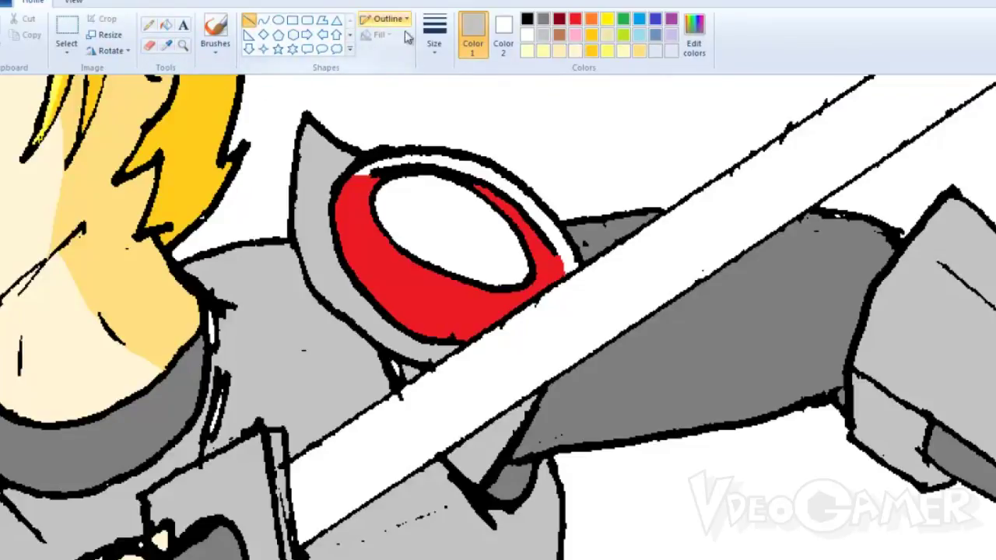
click(434, 39)
click(456, 82)
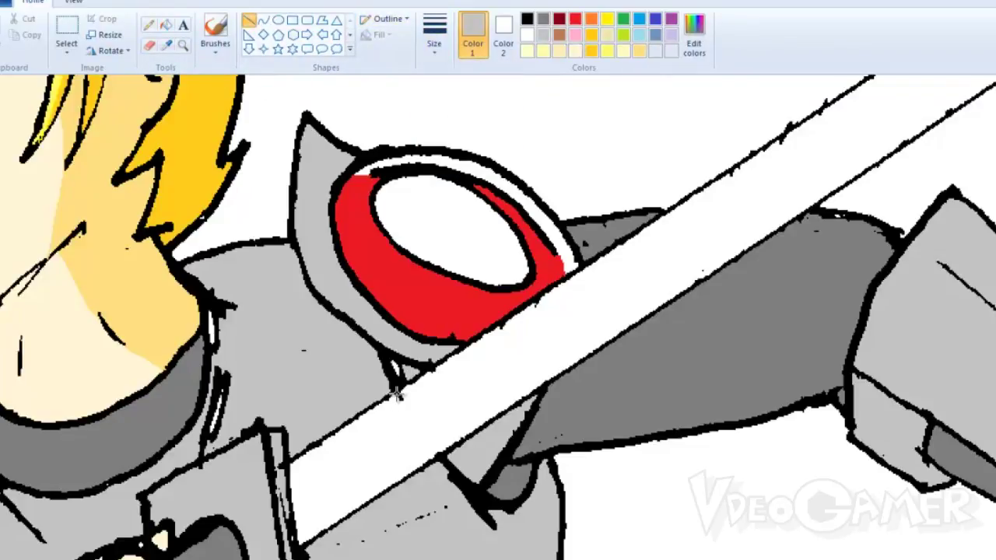
drag(397, 394, 386, 486)
drag(459, 350, 450, 454)
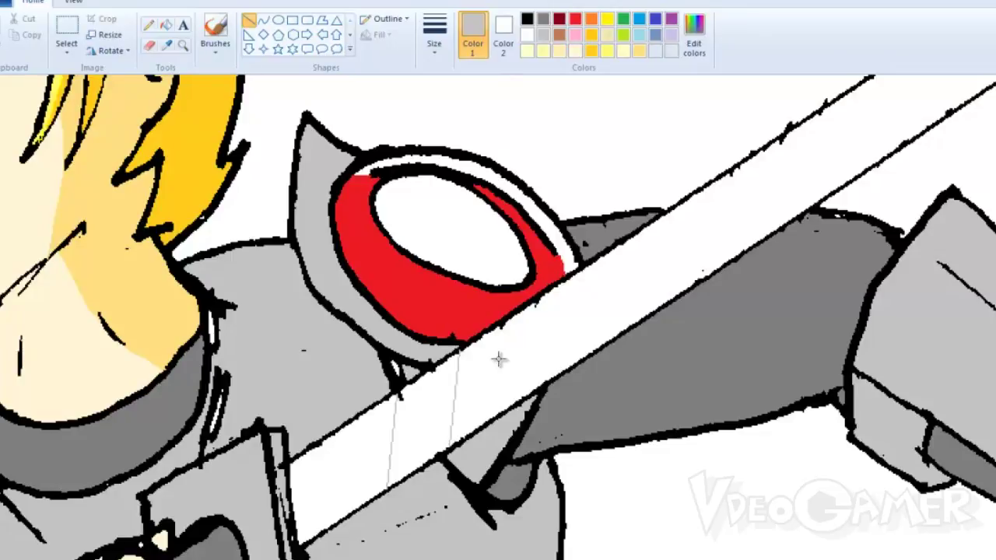
drag(481, 336, 474, 430)
click(166, 25)
click(420, 421)
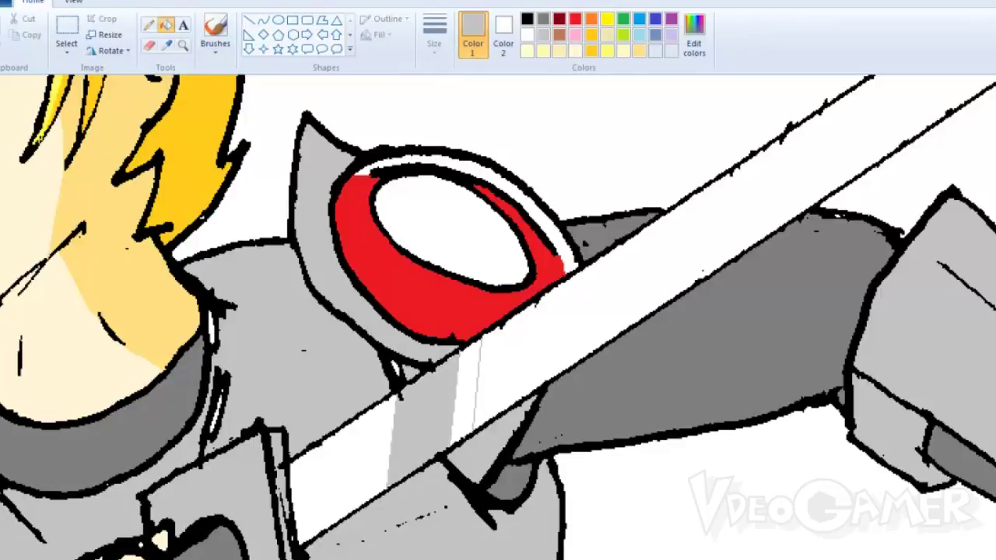
Add three more thin dividing lines further up the sword blade.
scroll(520, 342, right, 2)
click(249, 19)
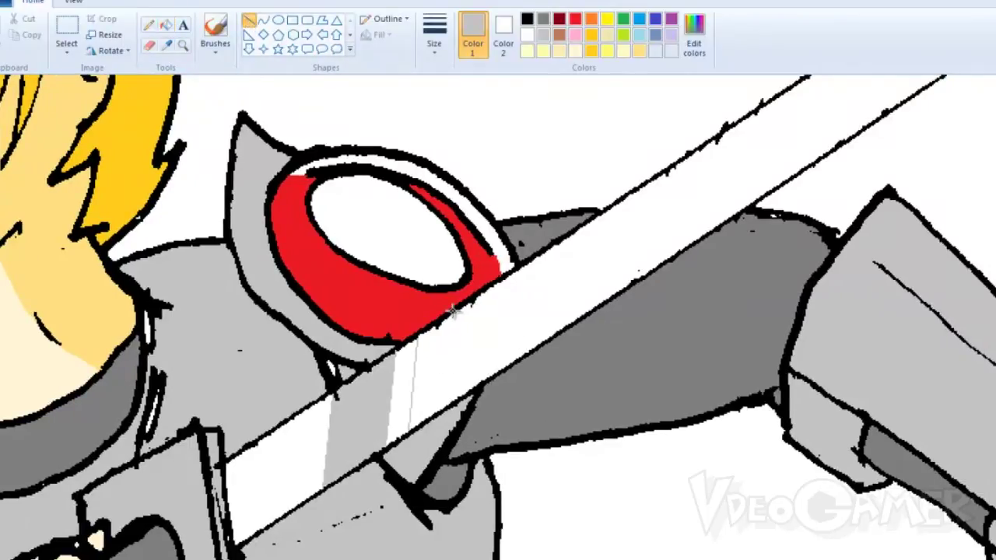
drag(454, 311, 447, 405)
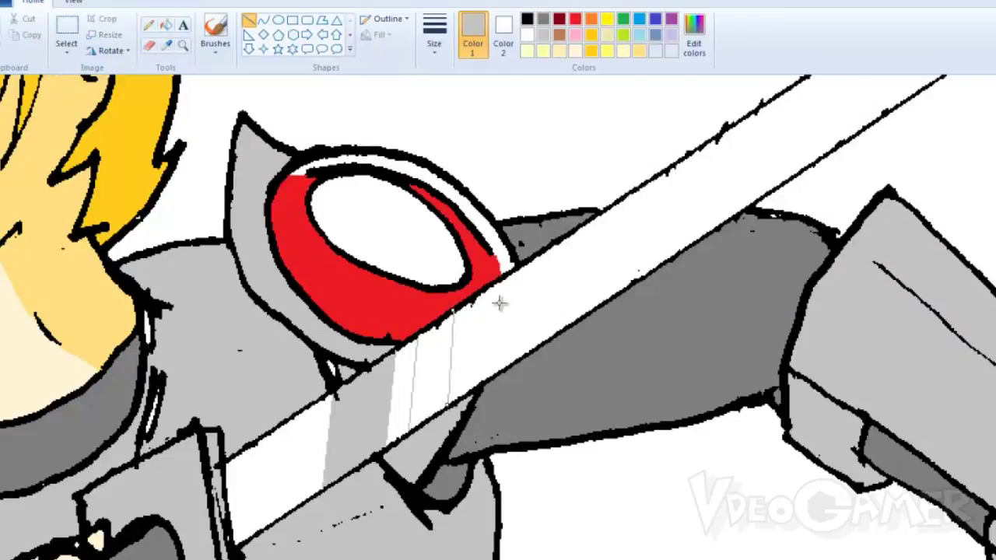
drag(495, 282, 489, 380)
drag(512, 272, 505, 365)
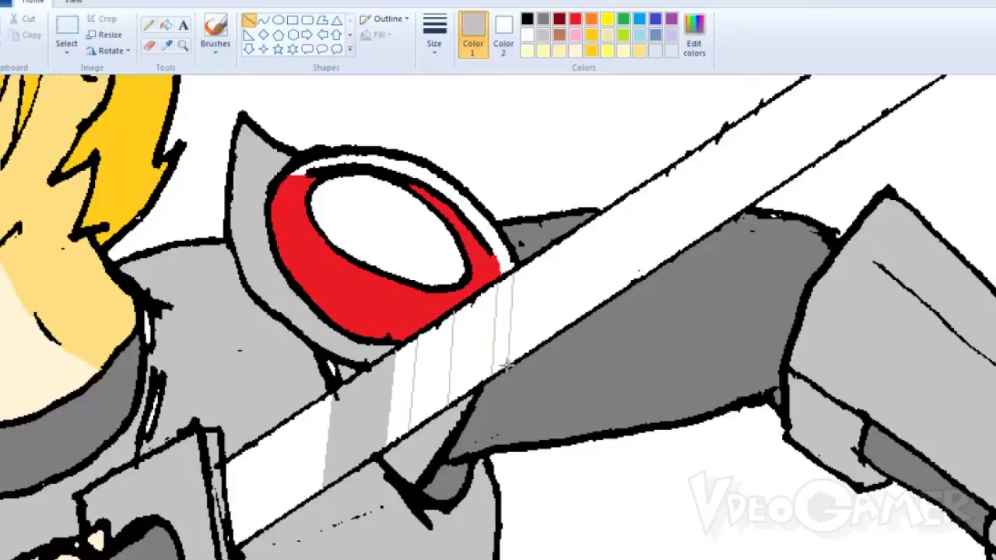
Fill two blade strips dark grey and one strip light grey.
click(543, 19)
click(165, 24)
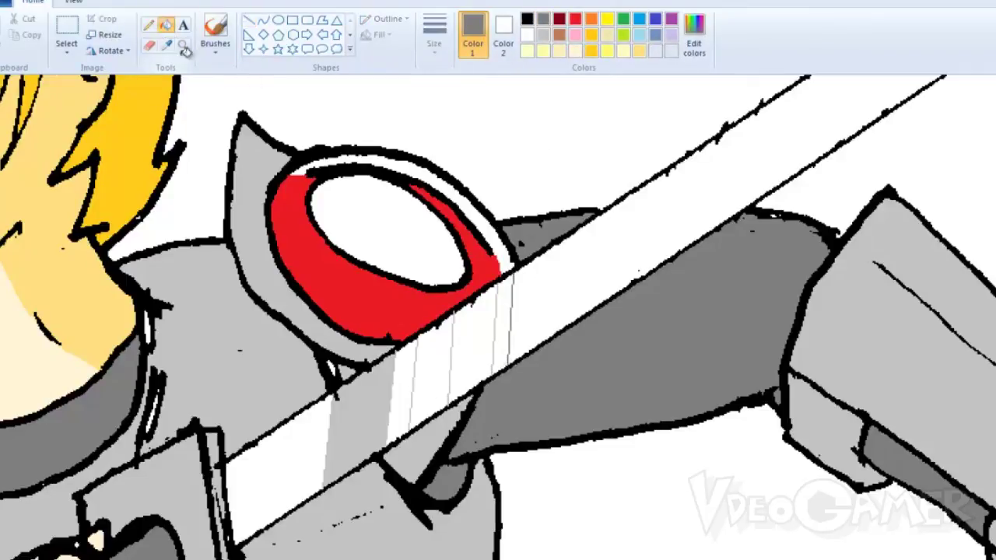
click(301, 480)
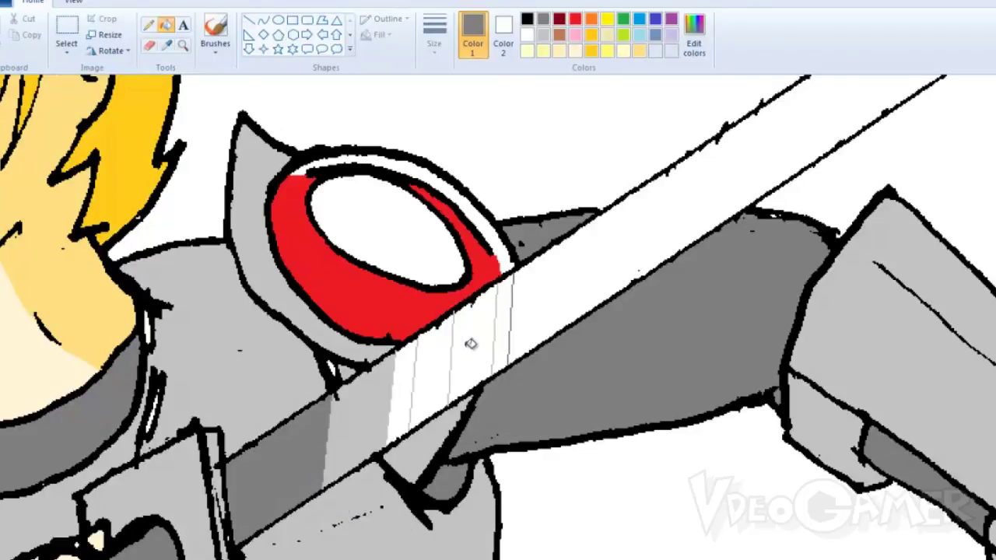
click(437, 362)
click(543, 35)
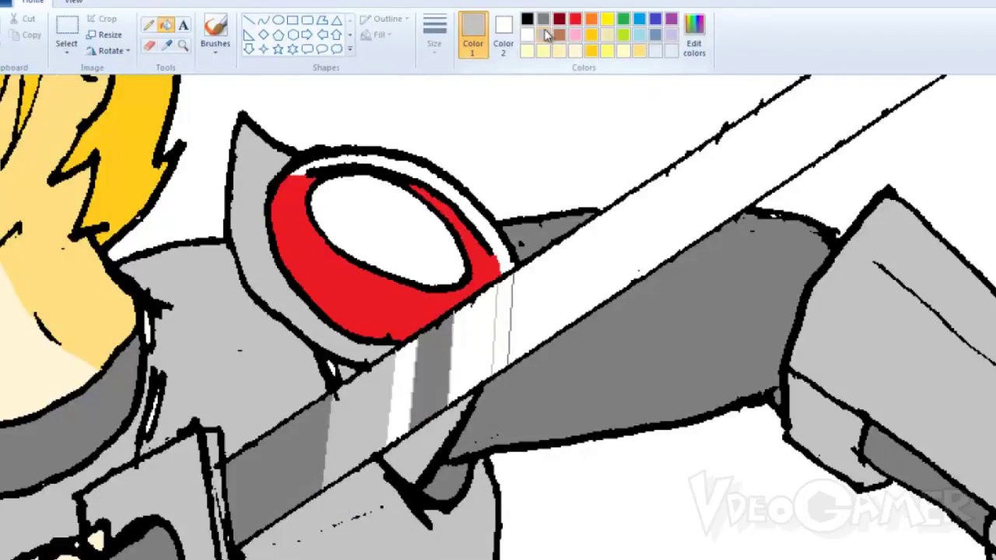
click(473, 354)
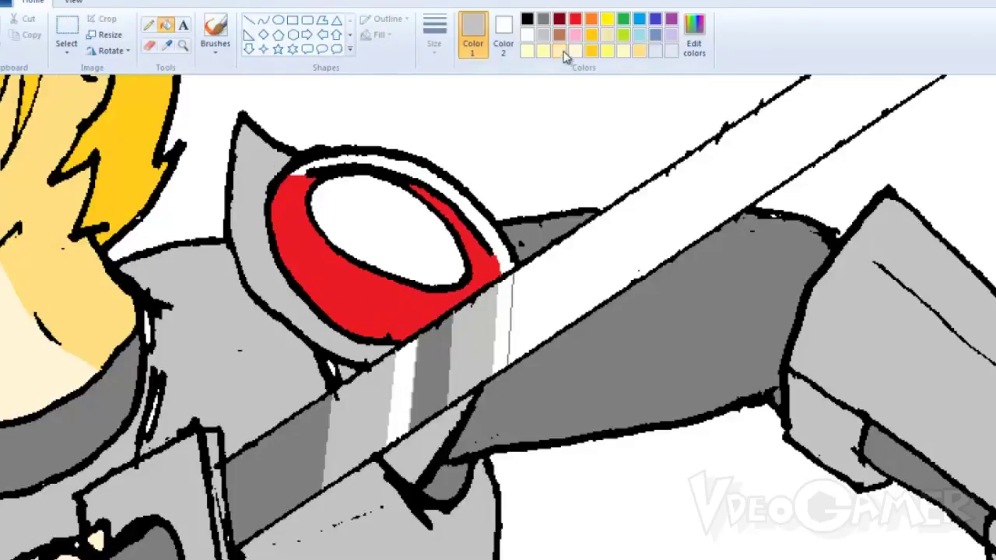
click(695, 45)
Mix a near-black grey (40, 40, 40) at luminance 38 and add it to custom colours.
drag(650, 287, 650, 307)
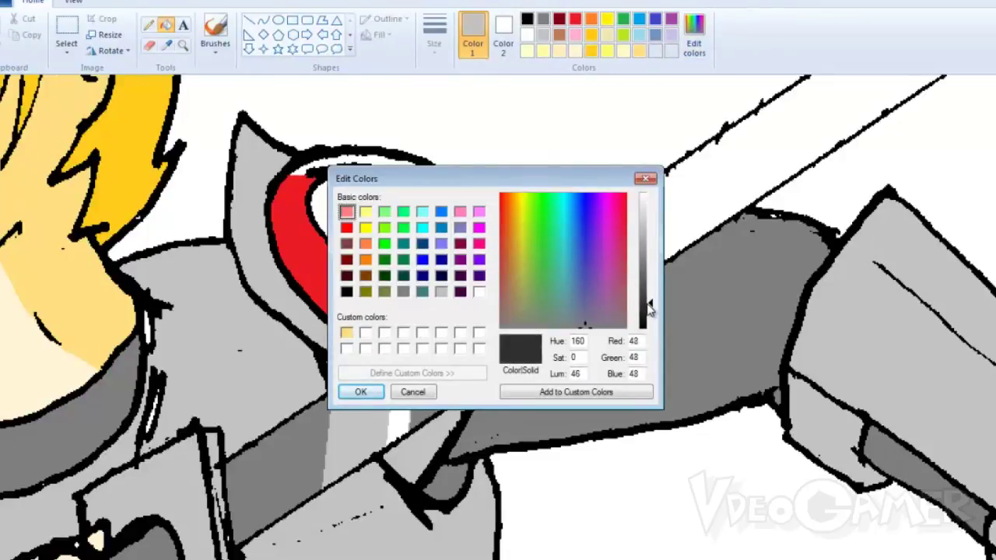
click(518, 391)
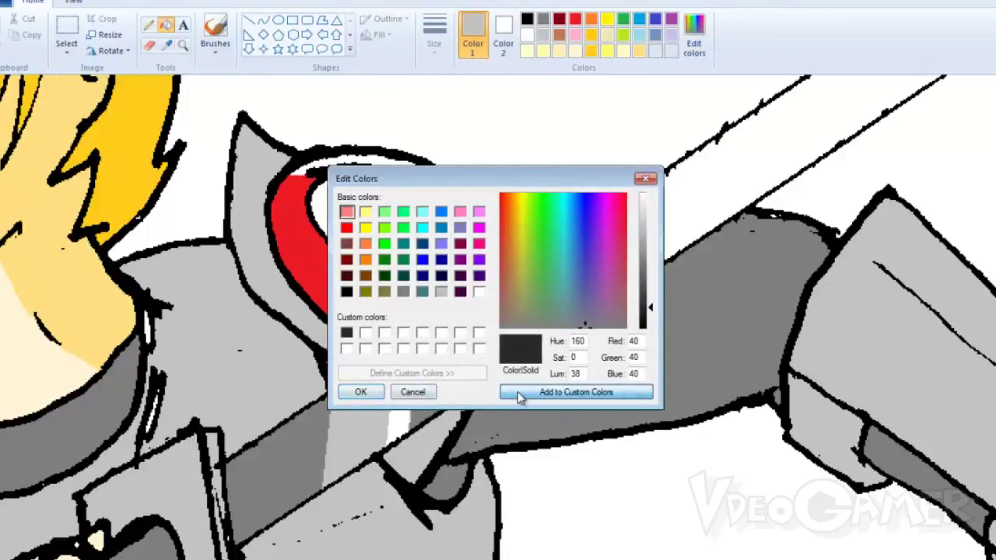
click(365, 391)
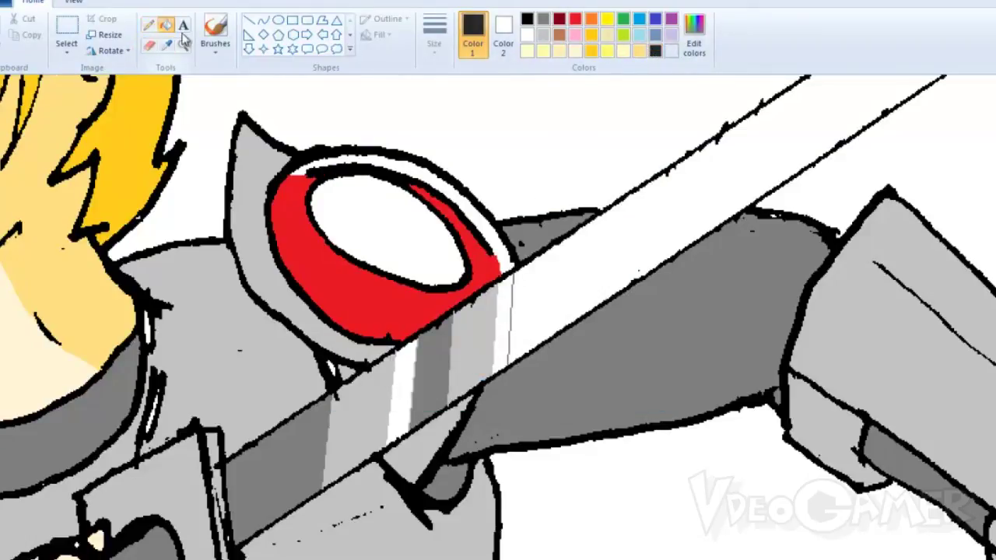
click(251, 23)
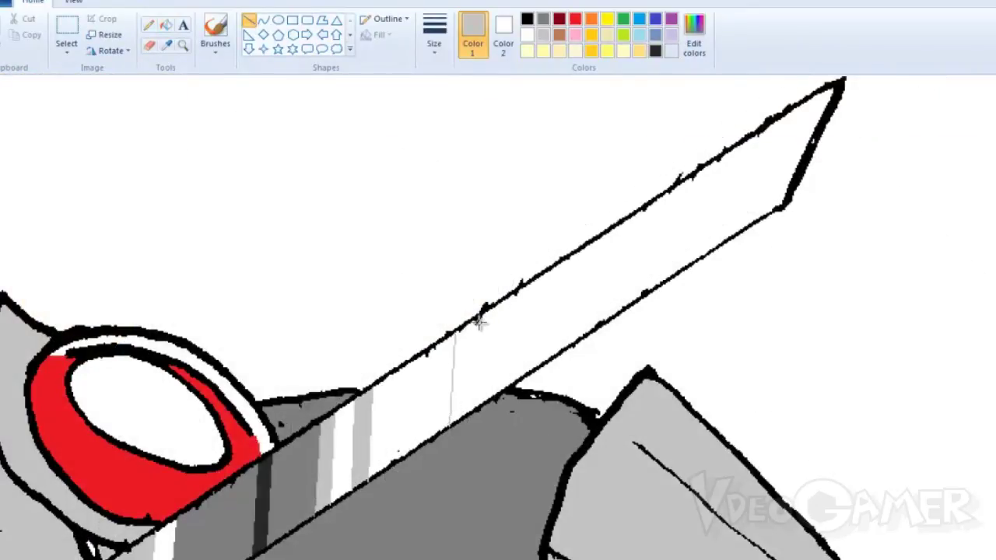
Draw two thin lines across the upper blade, then fill strips dark grey and light grey.
drag(472, 323, 463, 418)
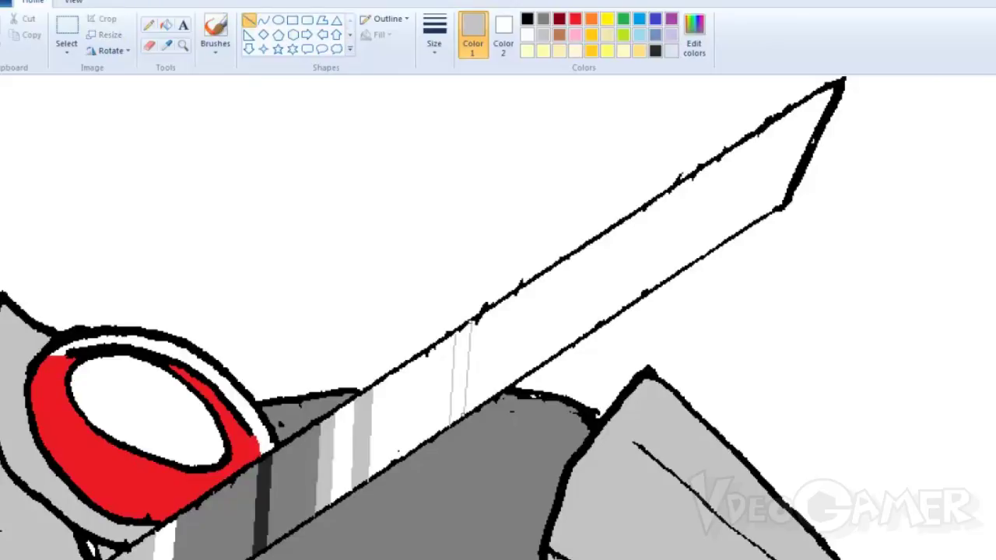
key(ctrl+z)
drag(498, 305, 493, 392)
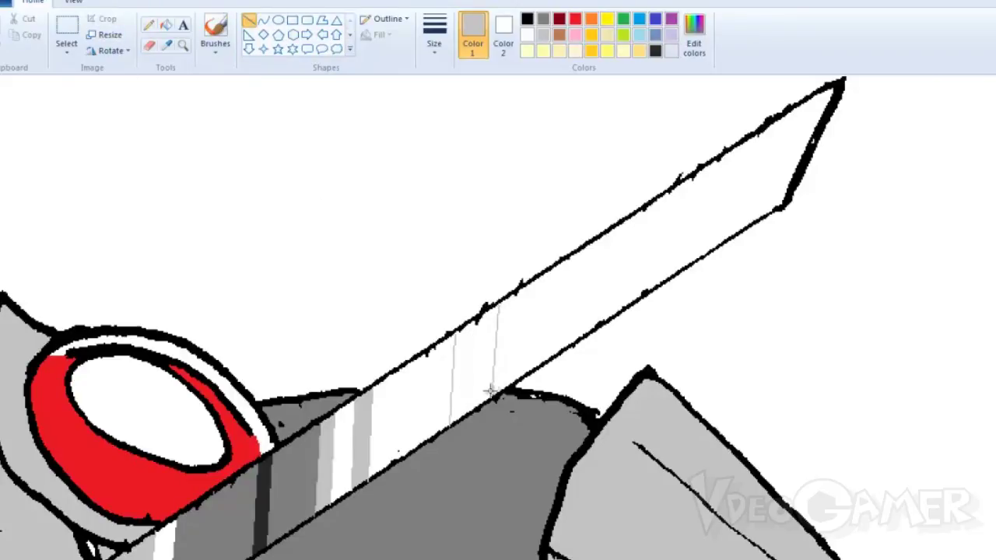
click(544, 18)
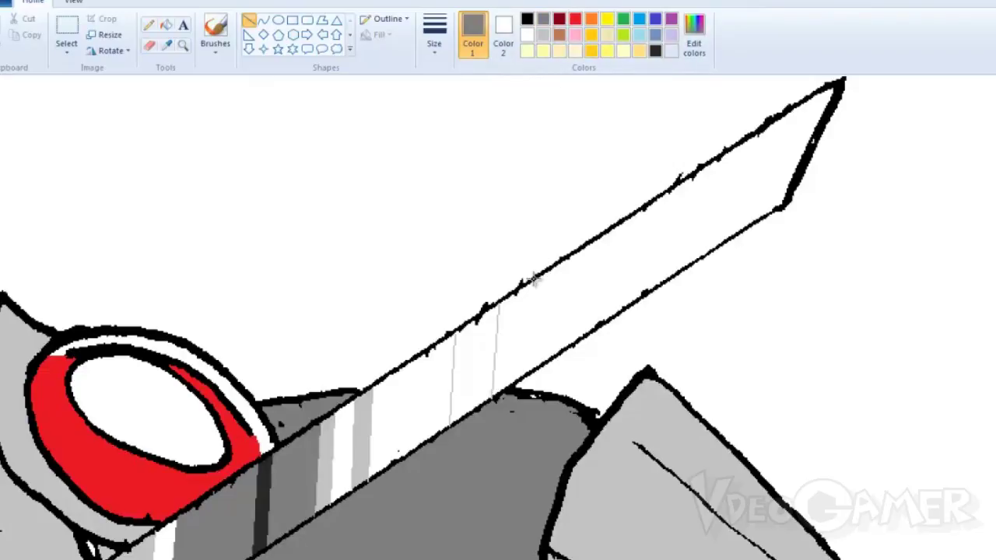
drag(534, 280, 528, 373)
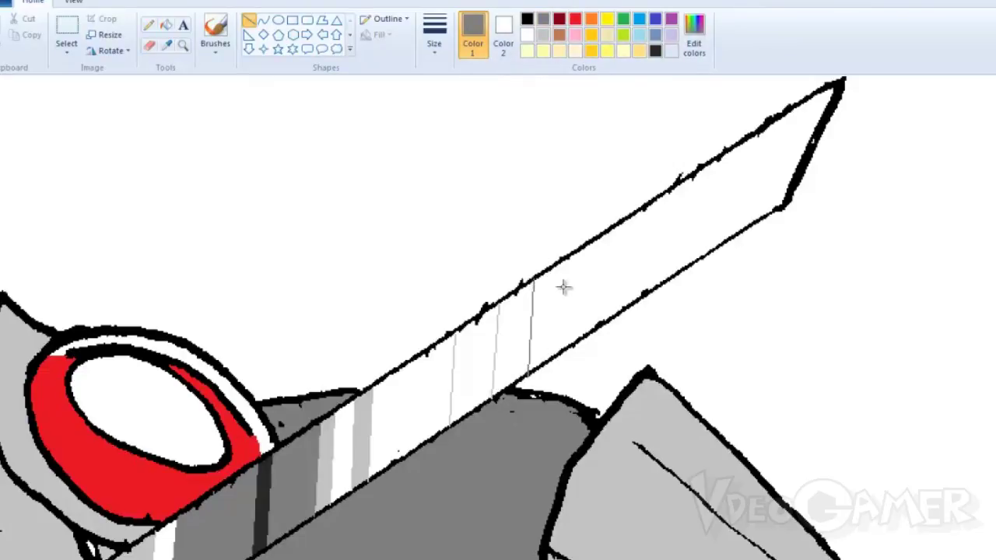
click(166, 24)
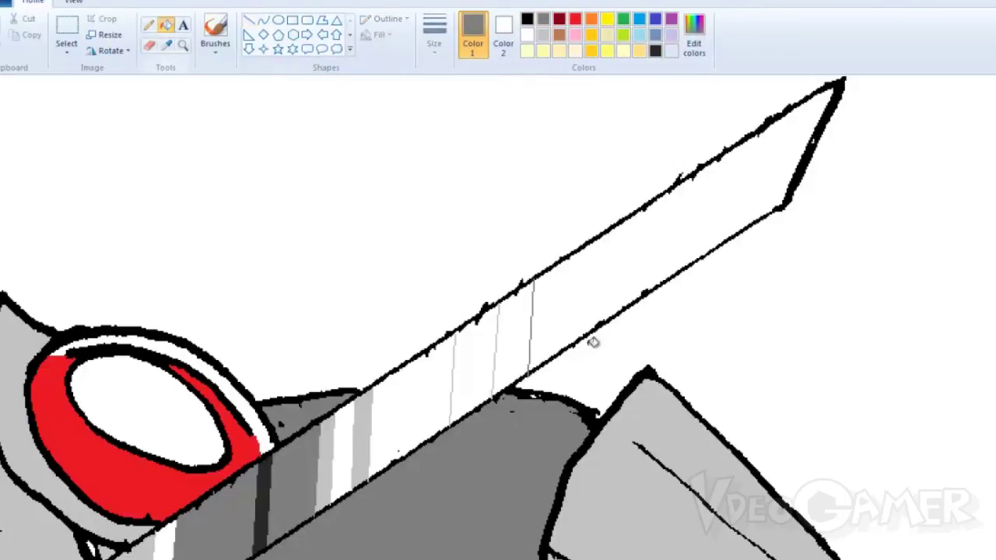
click(522, 342)
click(544, 35)
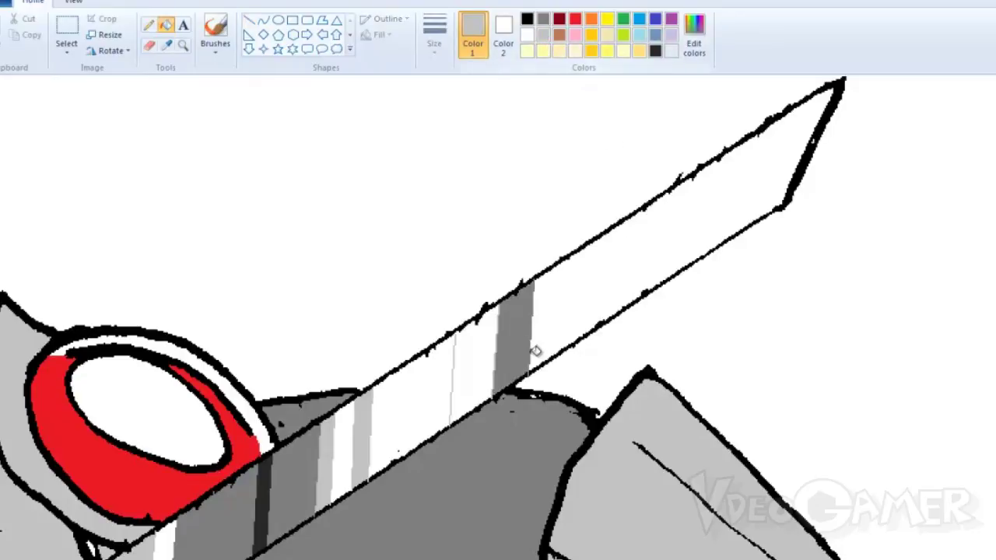
click(490, 371)
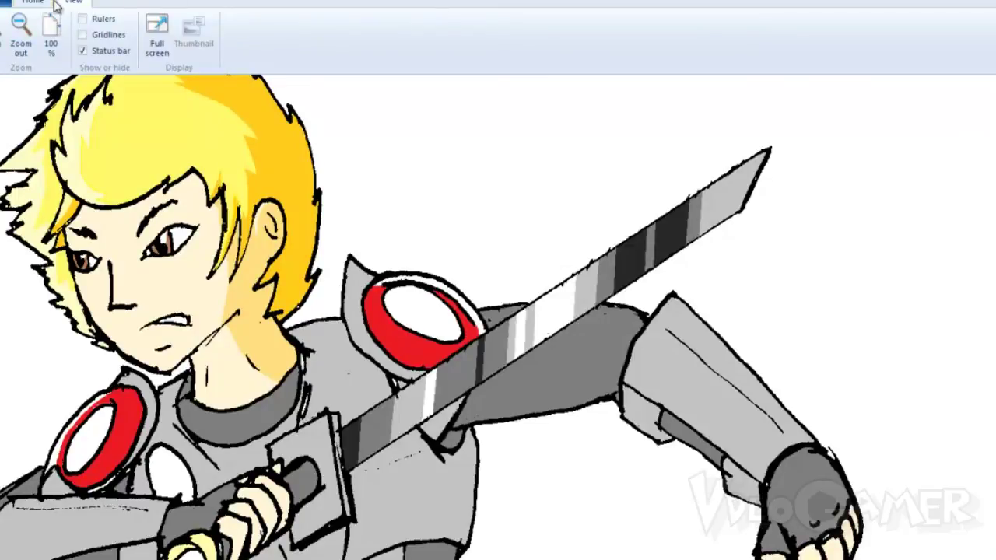
Refill blade stripes white, near-black and grey so light and dark bands alternate.
click(54, 3)
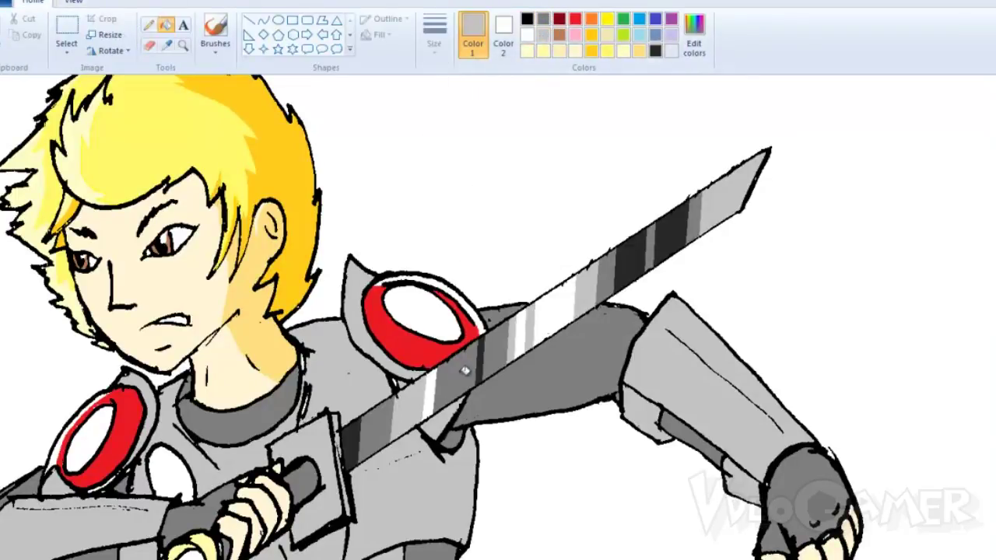
click(498, 346)
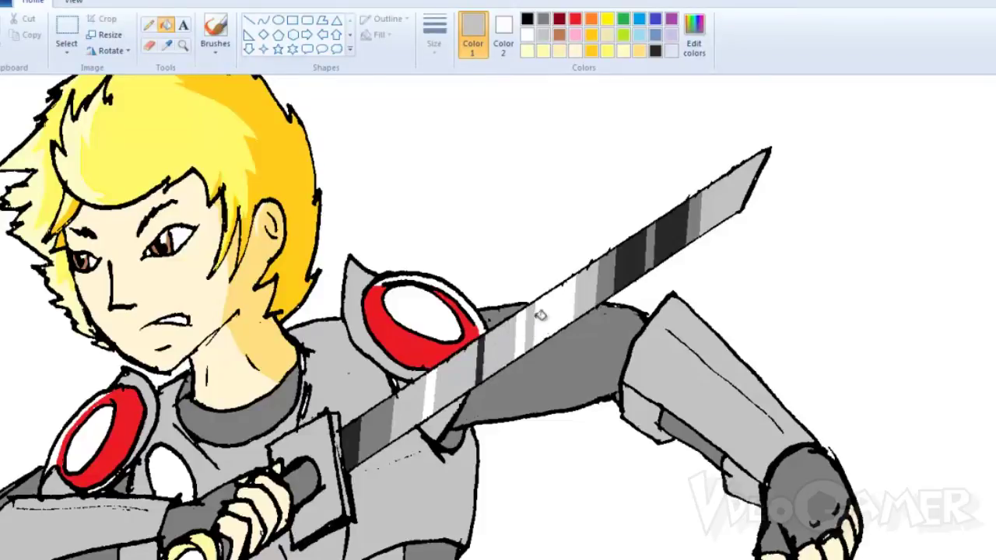
click(528, 35)
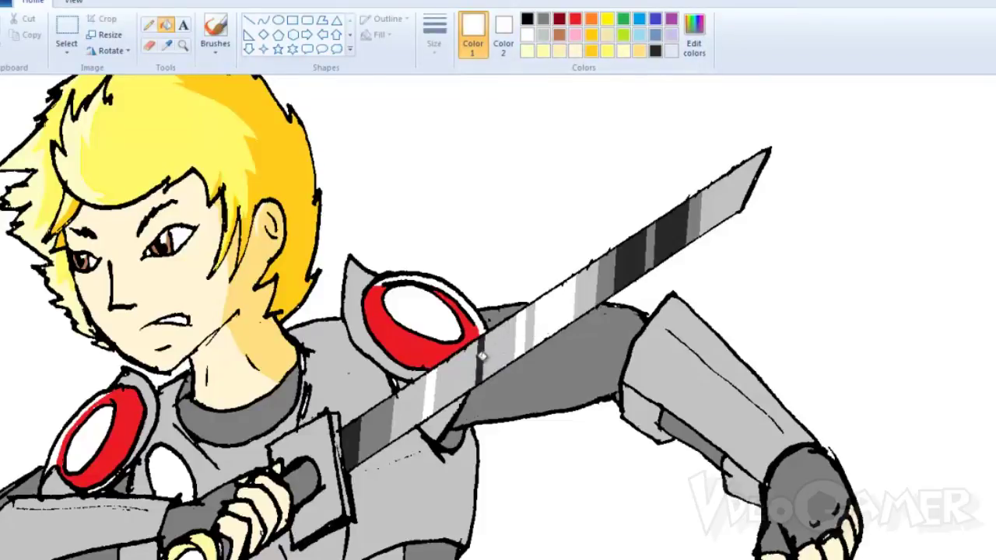
click(484, 350)
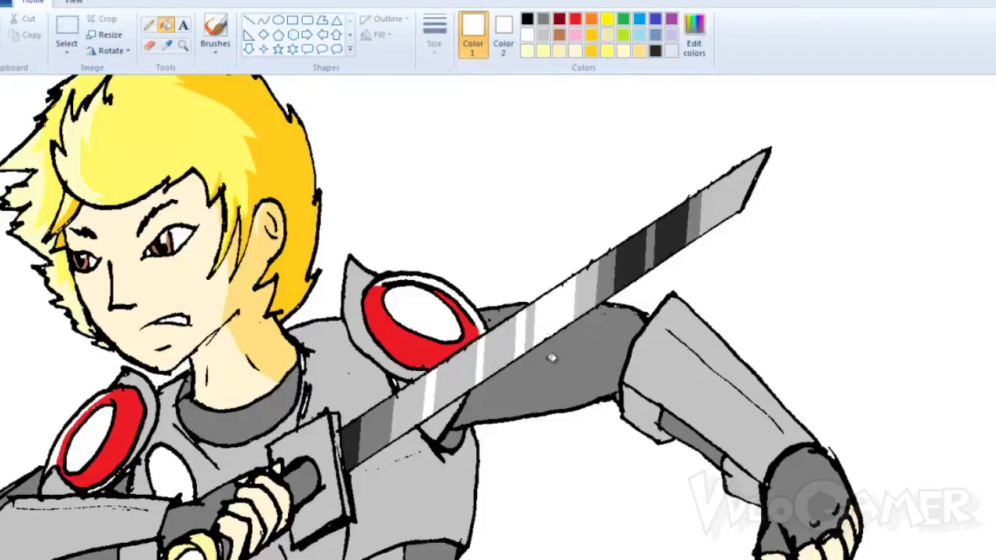
click(675, 236)
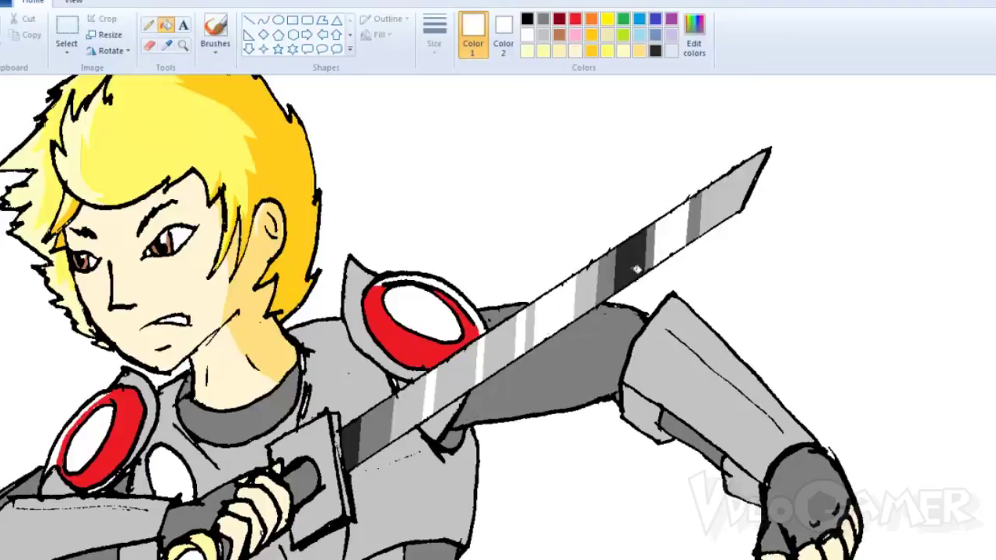
click(636, 269)
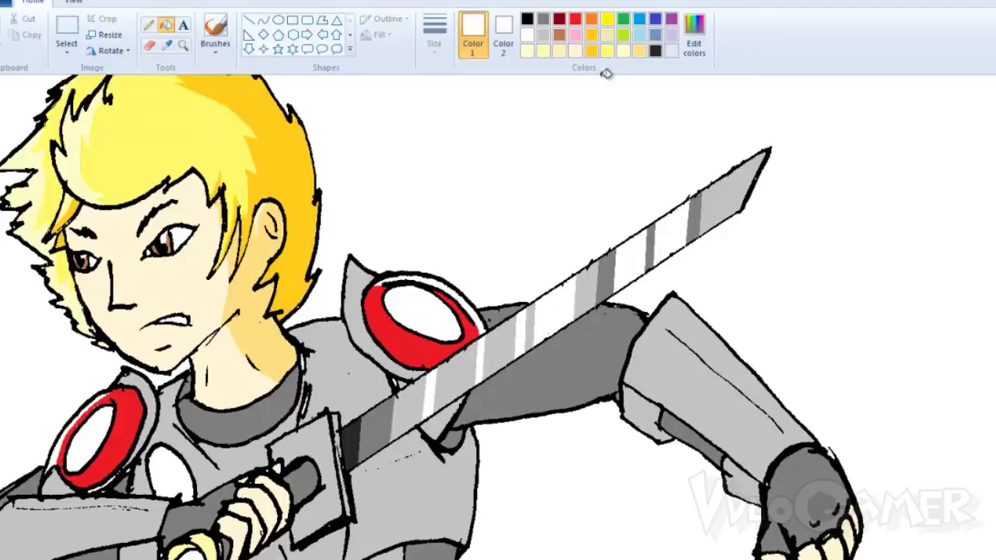
click(655, 50)
click(522, 343)
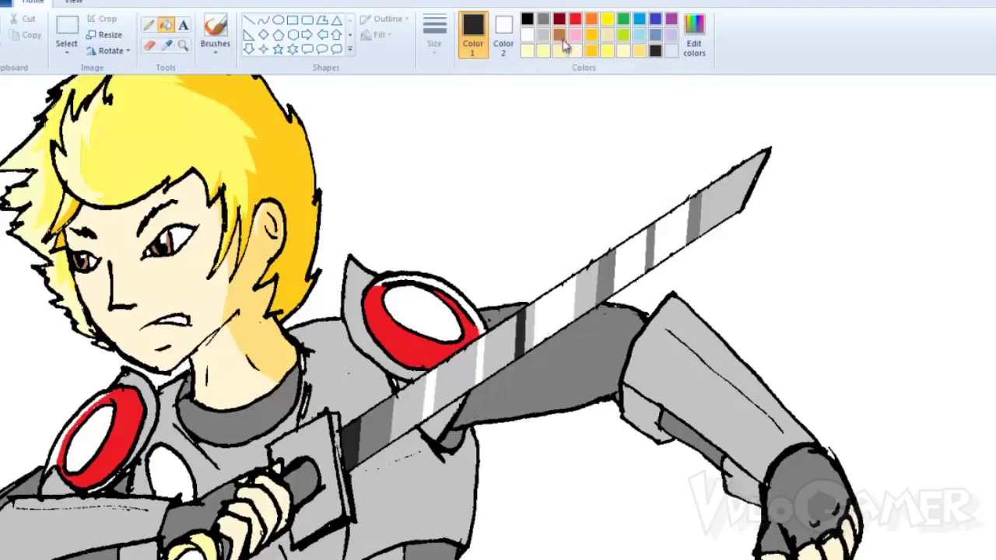
click(543, 19)
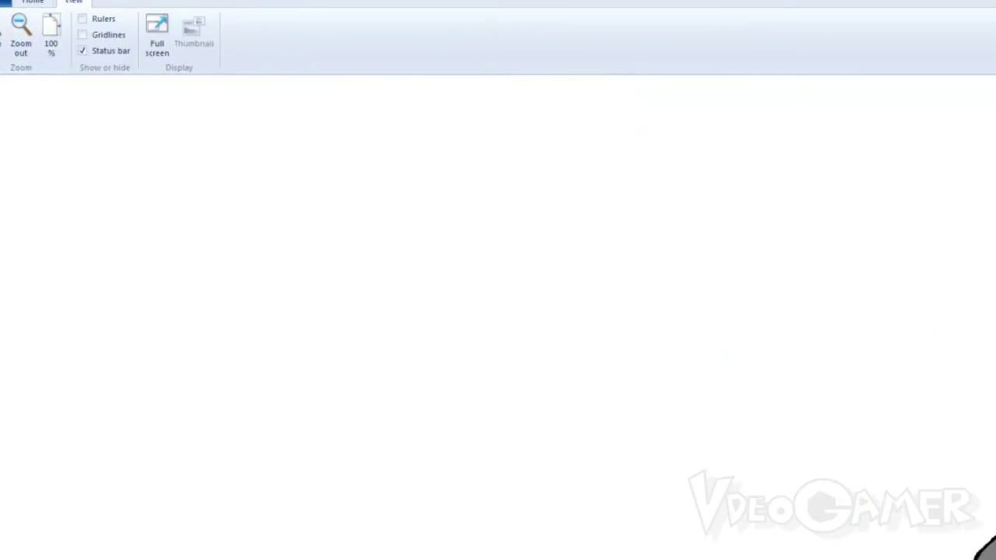
scroll(677, 311, right, 10)
Zoom in on the crossguard and draw two dark grey diagonal lines across it.
scroll(673, 316, down, 3)
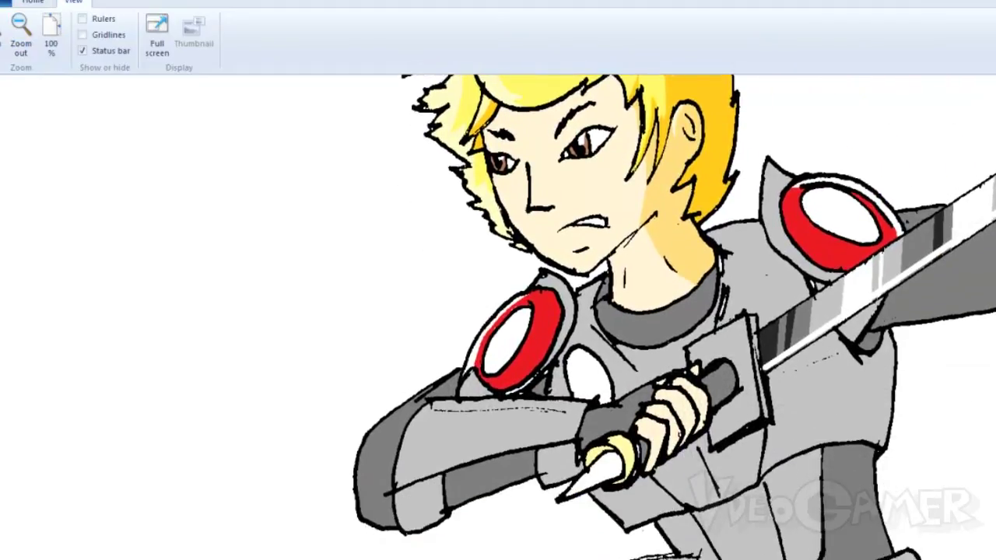
click(3, 35)
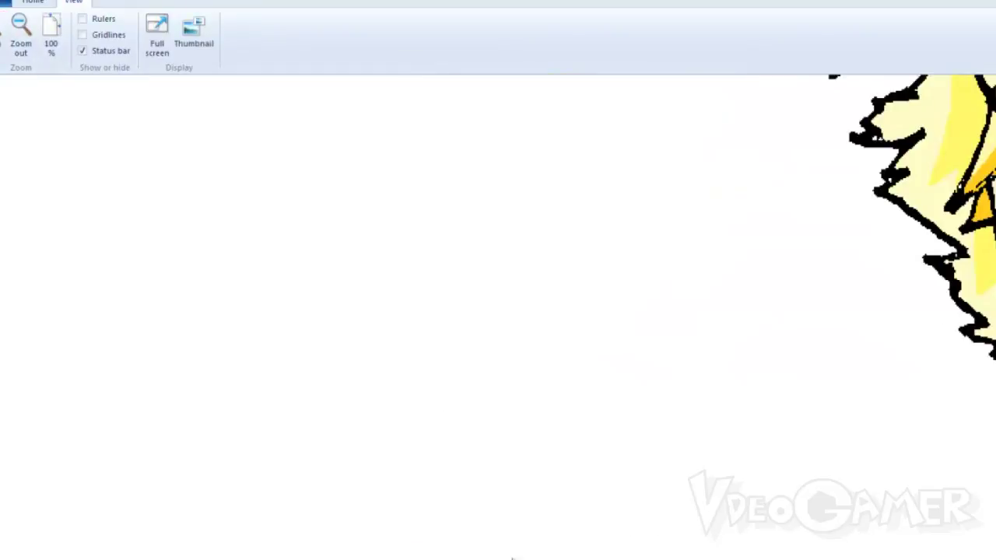
scroll(498, 317, right, 10)
scroll(498, 316, down, 7)
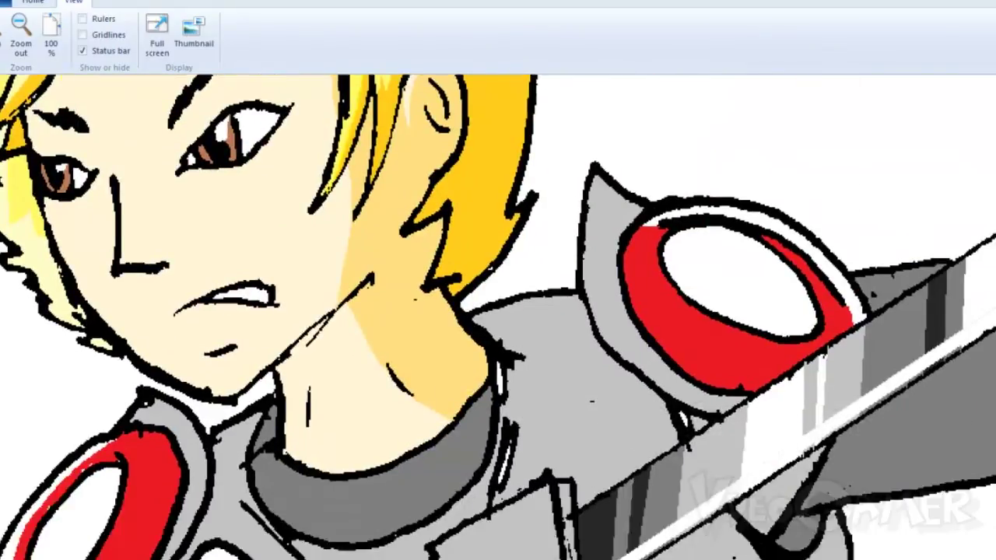
click(43, 4)
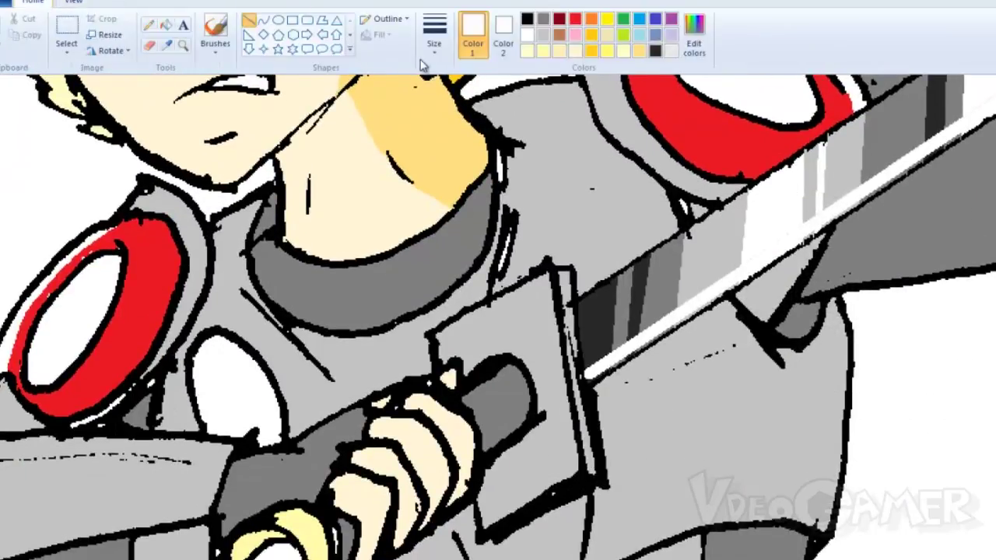
click(544, 20)
click(544, 36)
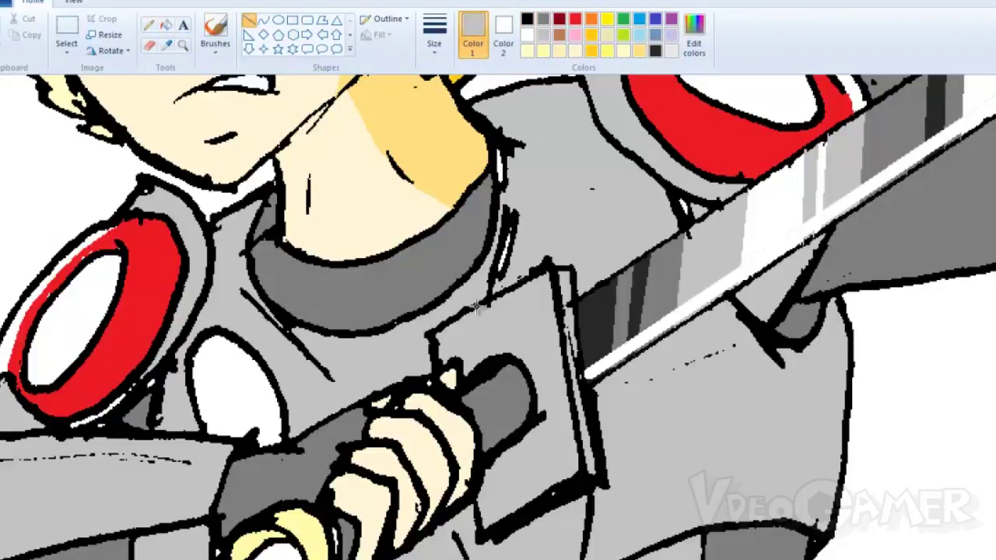
click(655, 51)
drag(459, 363, 478, 307)
drag(488, 358, 517, 292)
Fill the crossguard stripes between the lines with dark grey.
click(166, 25)
click(490, 334)
click(537, 327)
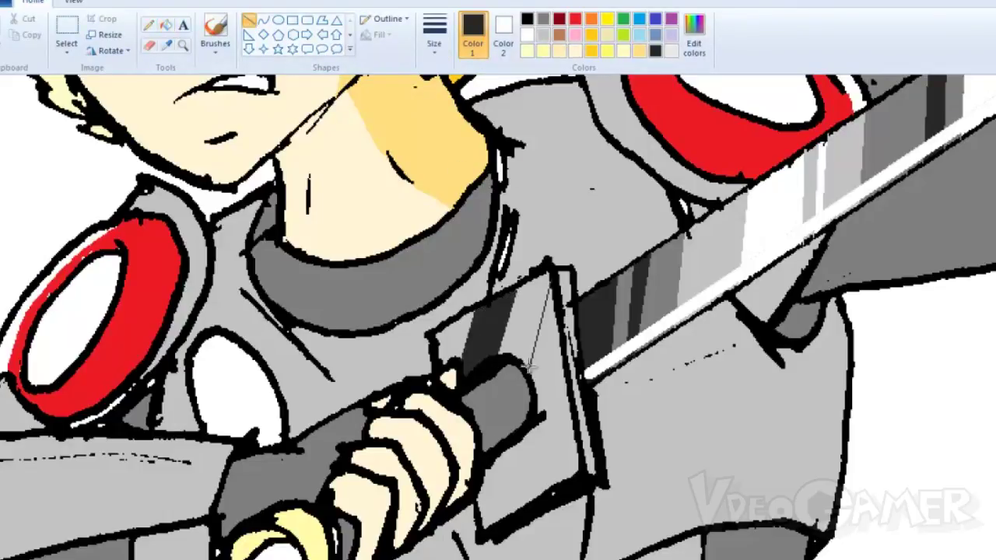
click(554, 439)
click(506, 474)
click(529, 335)
click(529, 335)
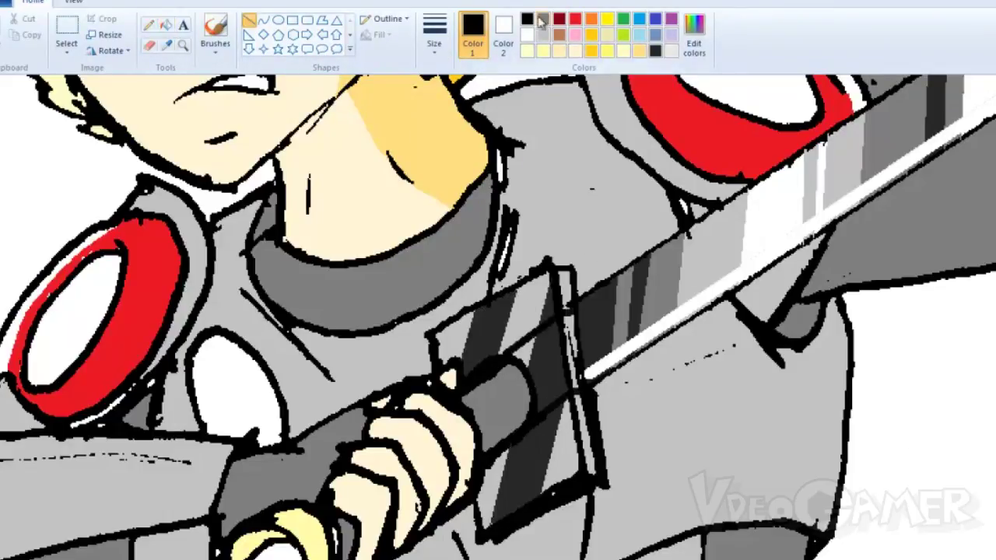
click(249, 19)
scroll(542, 312, down, 3)
Draw a straight cream-coloured line along the neck armor.
scroll(498, 311, up, 3)
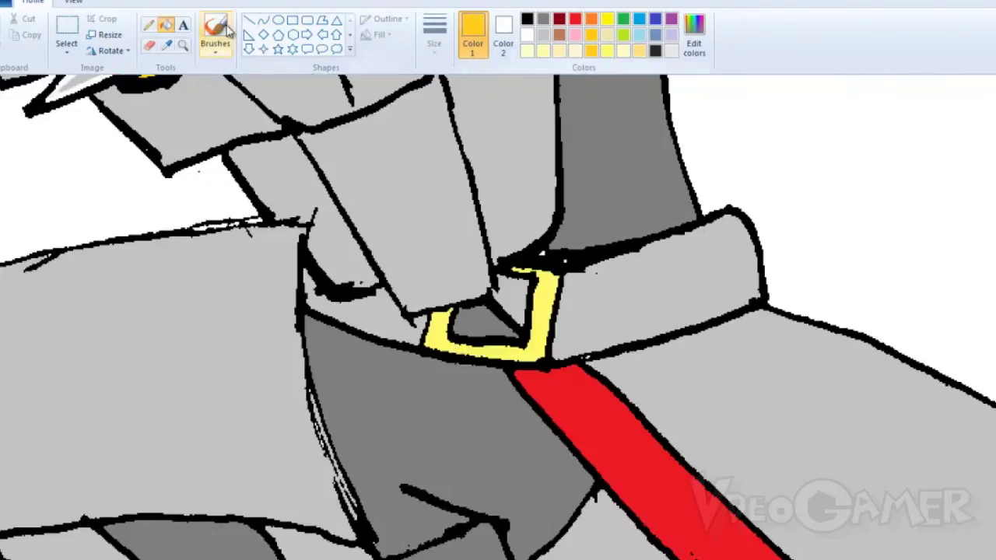
click(574, 19)
scroll(498, 311, down, 3)
scroll(701, 311, up, 1)
click(606, 34)
scroll(498, 311, up, 3)
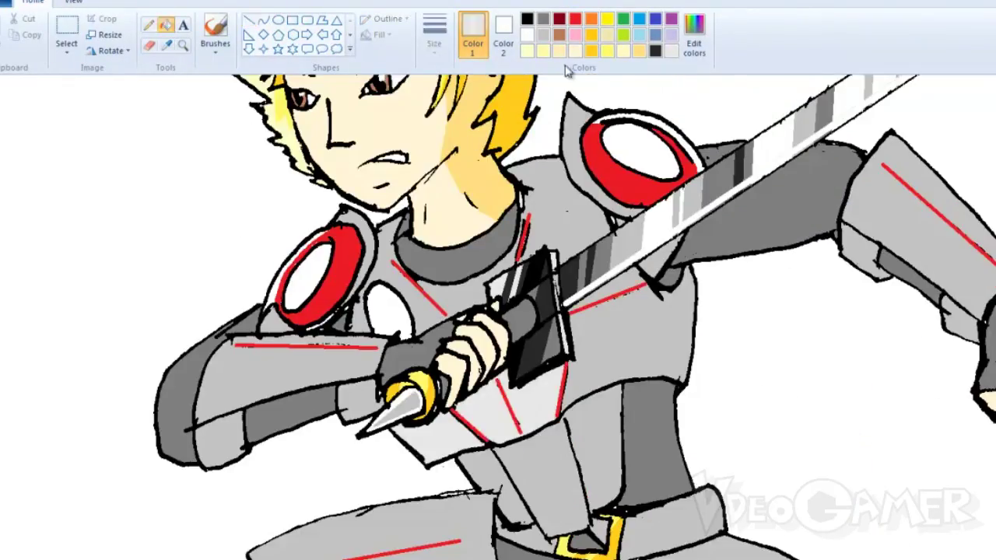
scroll(498, 311, right, 2)
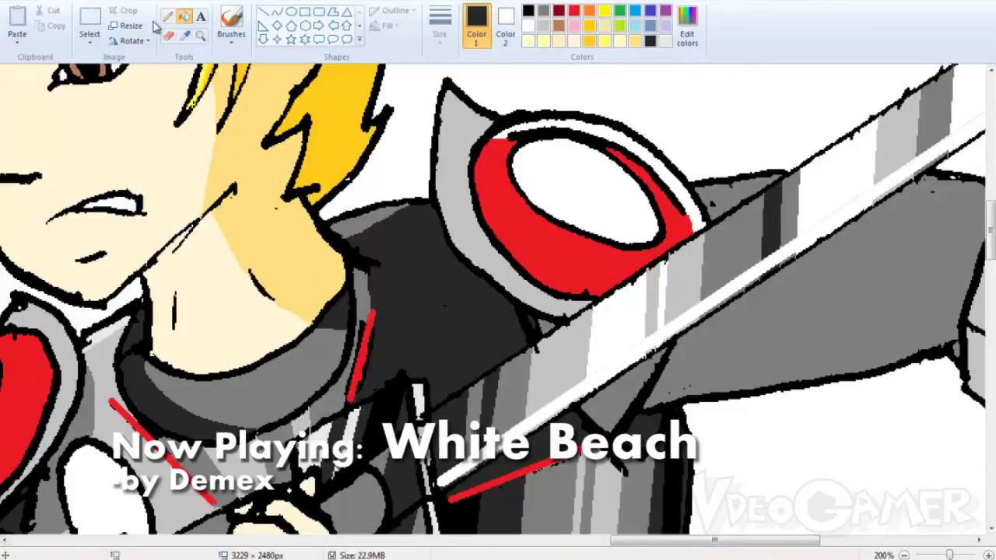
click(263, 12)
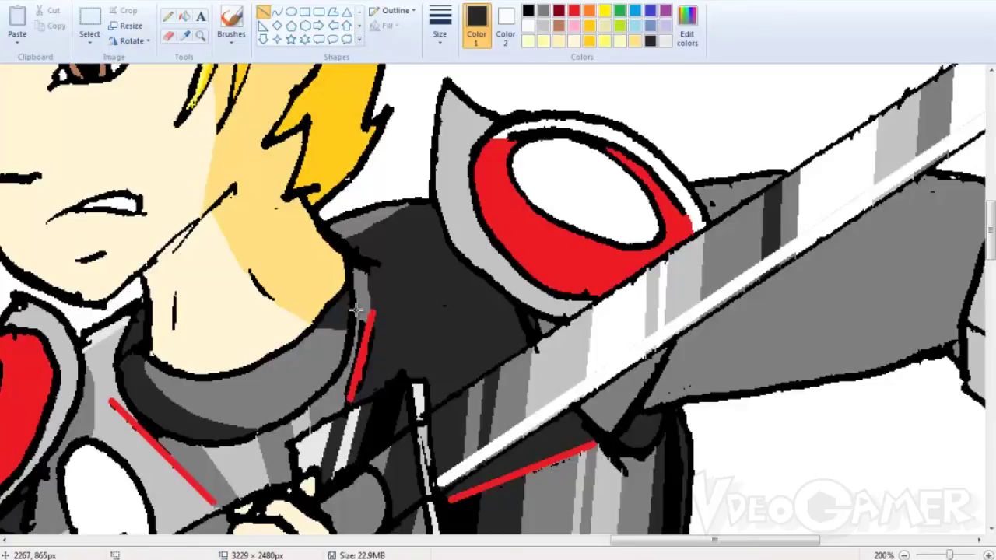
drag(356, 310, 486, 277)
Draw a short black line across the shoulder armor.
click(184, 16)
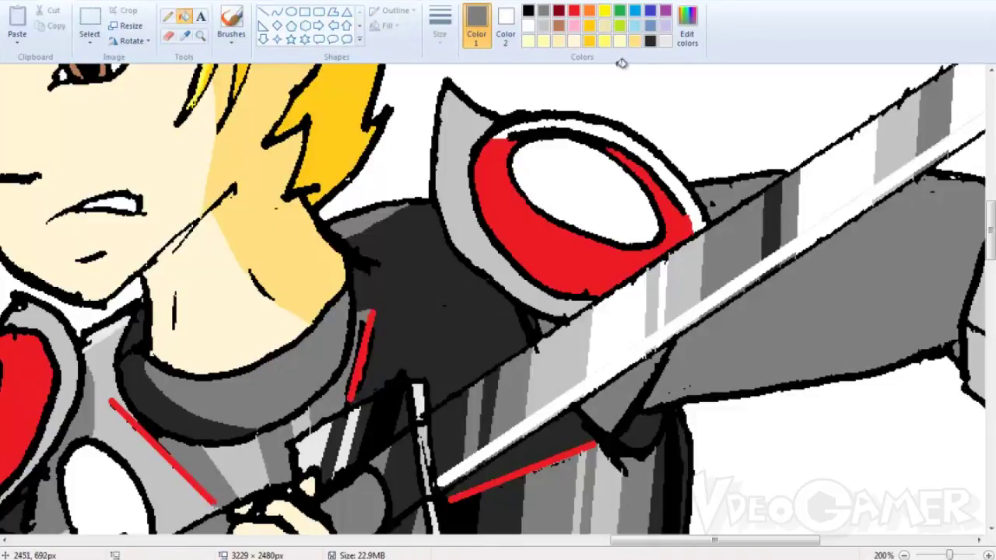
click(650, 40)
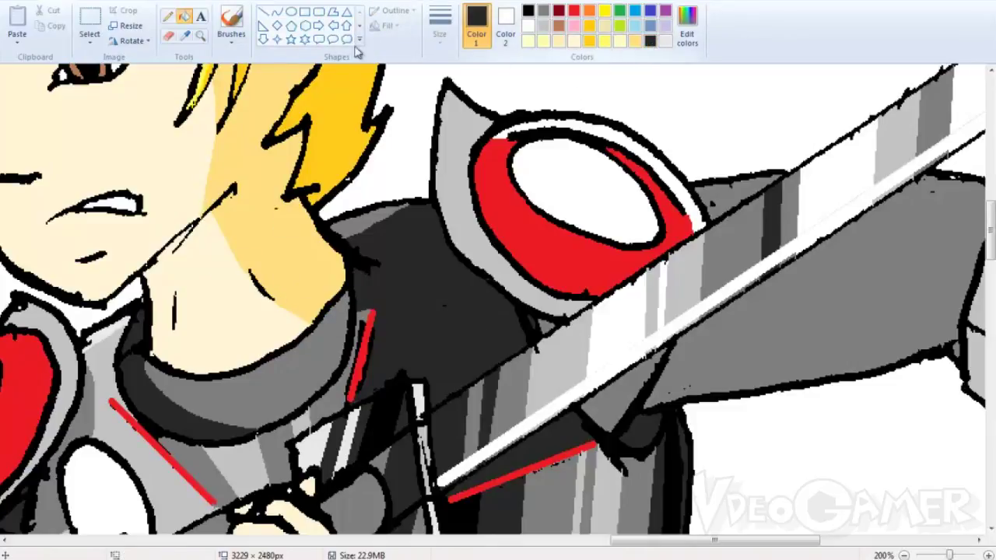
click(264, 13)
drag(317, 327, 350, 328)
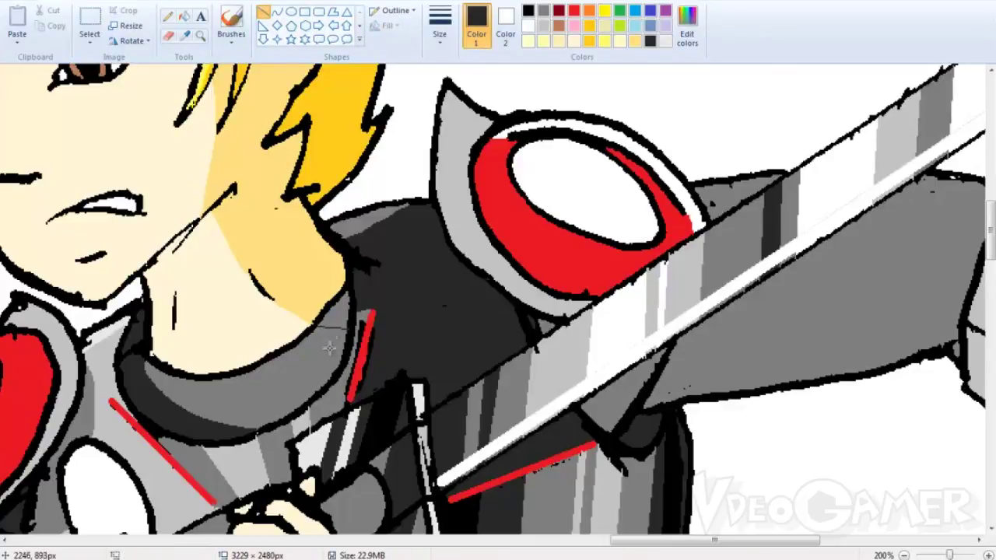
Bucket-fill the shoulder's light-grey pockets and speckles with darker grey.
click(185, 18)
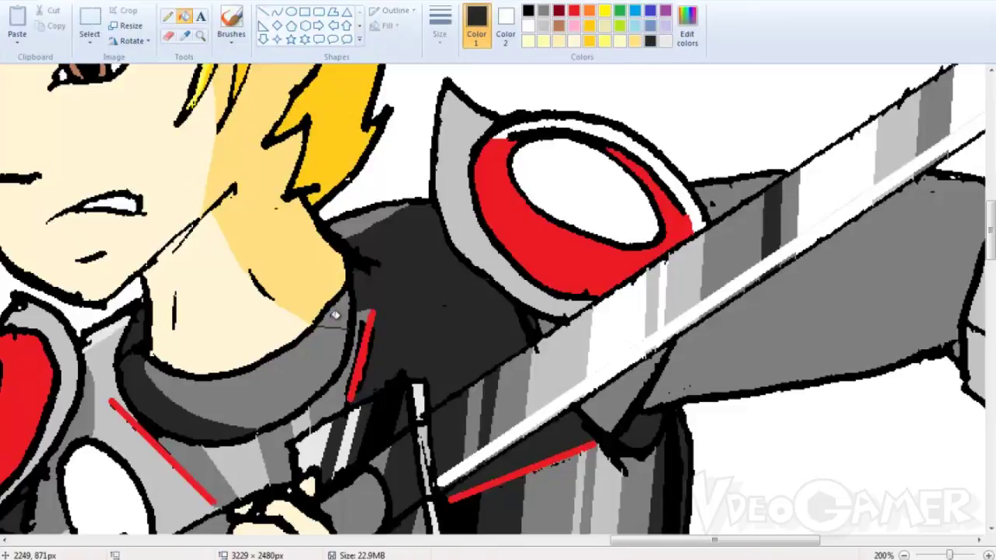
click(335, 315)
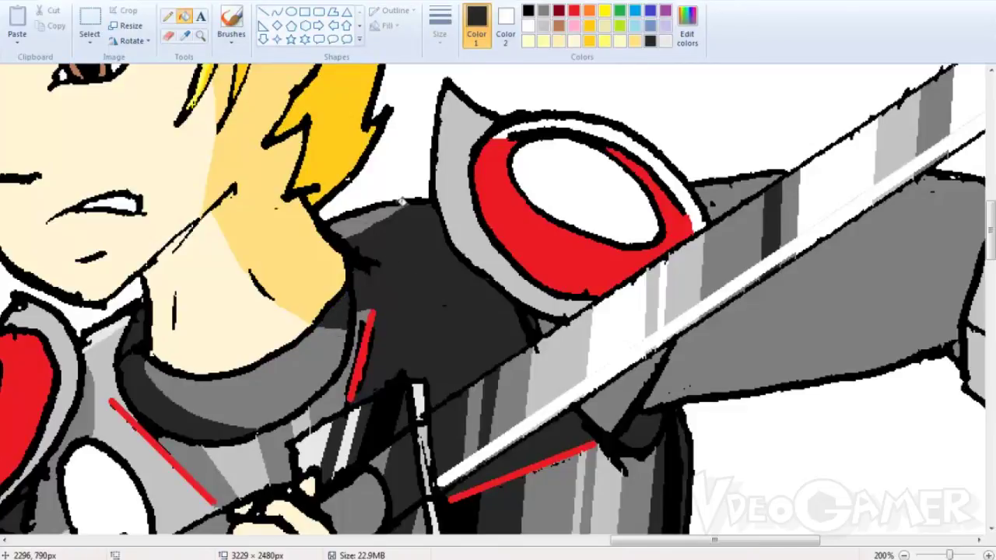
click(400, 200)
click(168, 17)
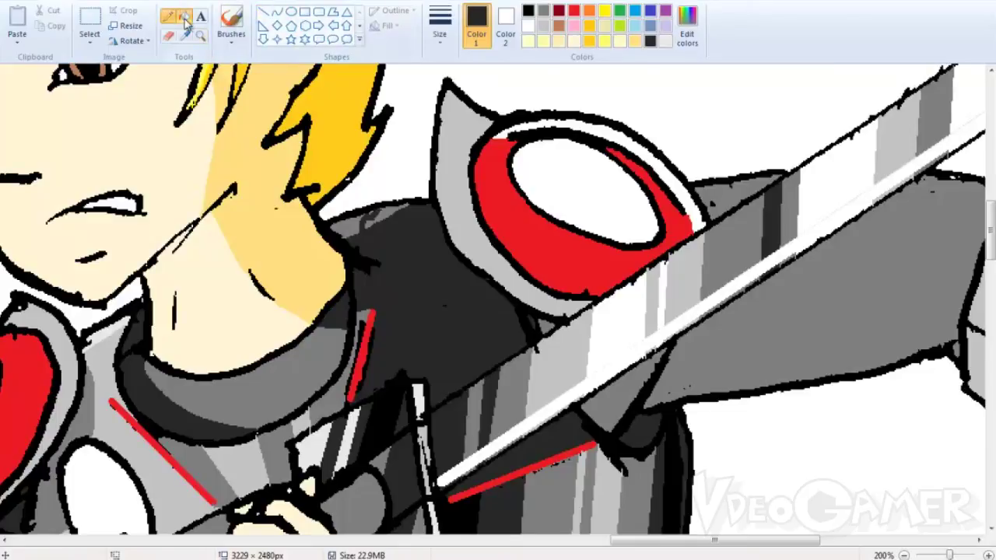
click(185, 18)
click(389, 212)
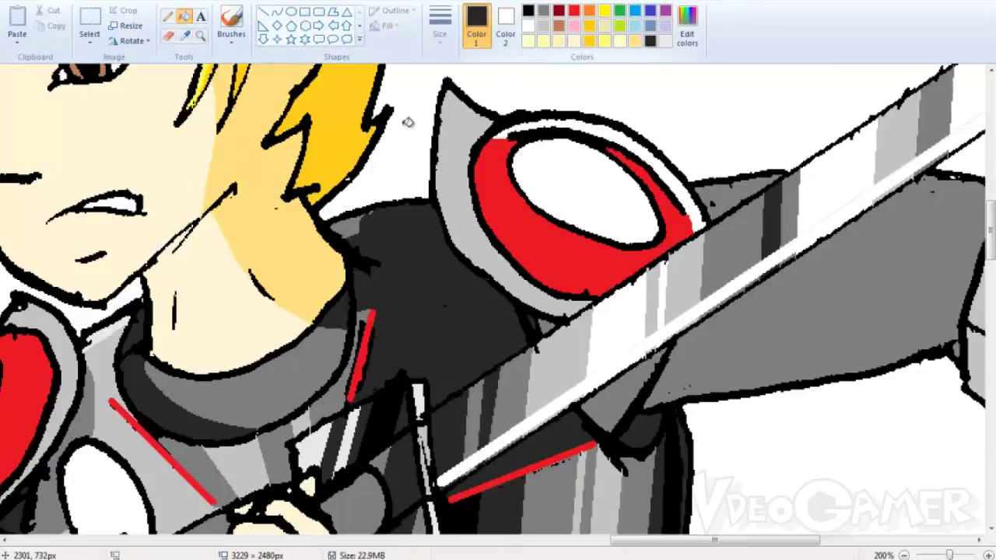
click(167, 16)
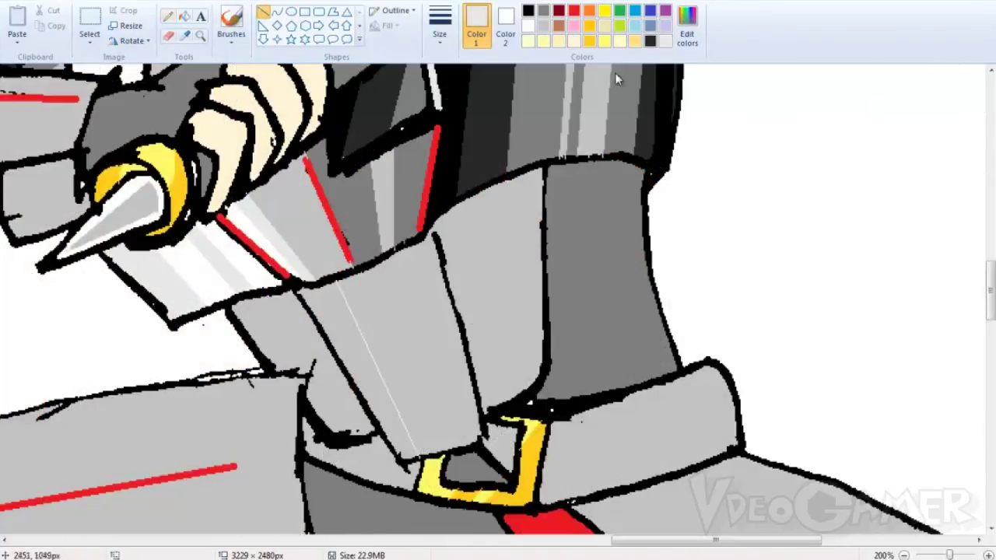
Draw a medium-light grey line down the armor plate above the buckle.
click(543, 26)
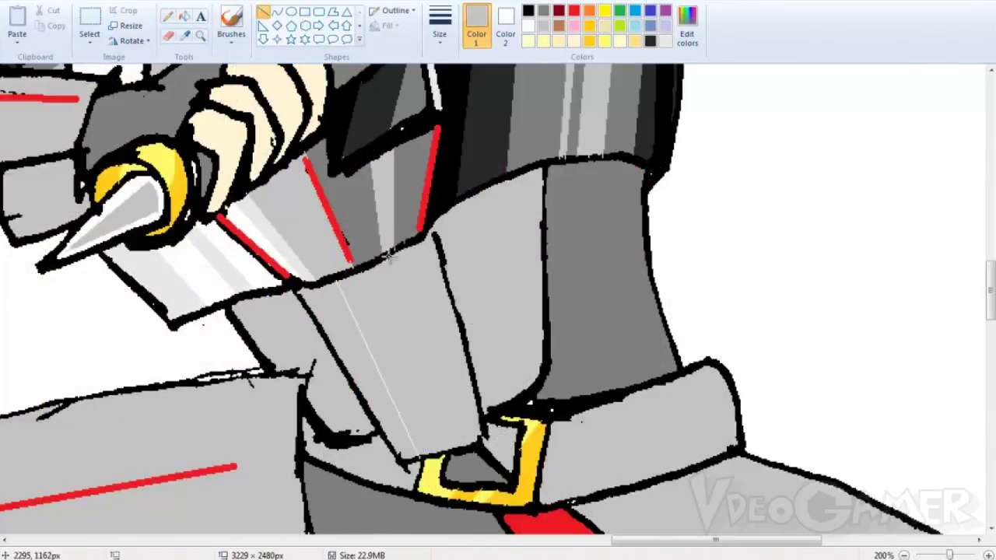
drag(358, 270, 429, 435)
click(416, 282)
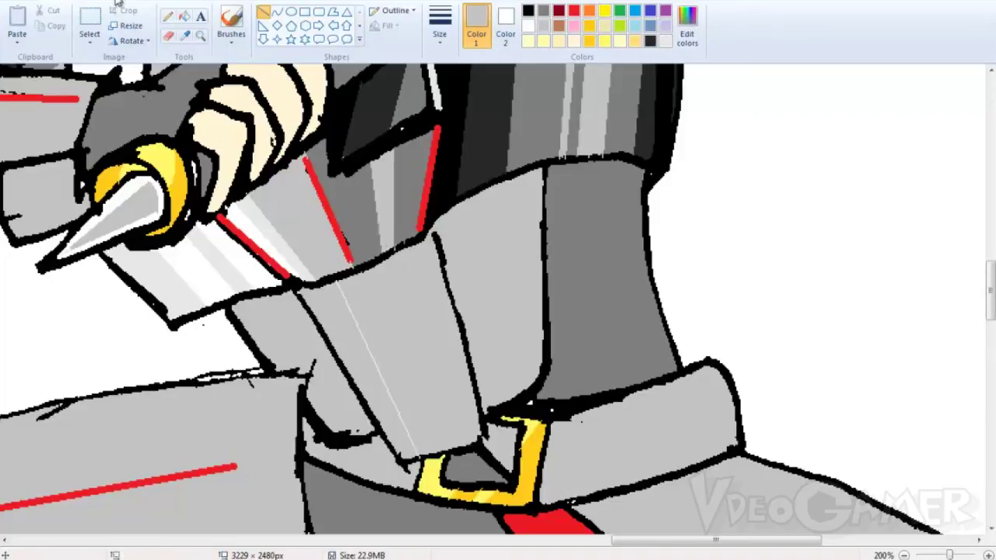
Fill the plate's strips with lighter grey, darker grey and near-white.
click(186, 20)
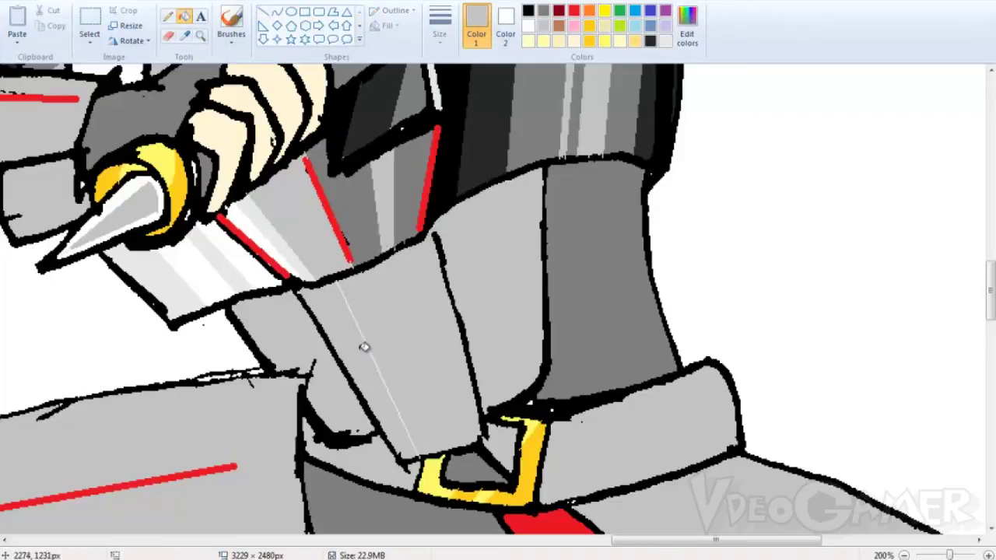
click(666, 41)
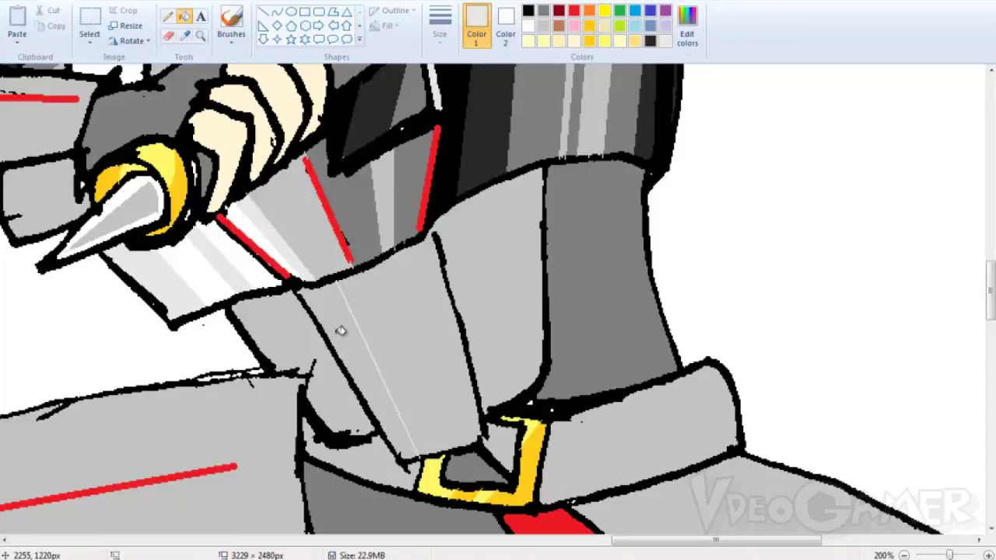
click(341, 330)
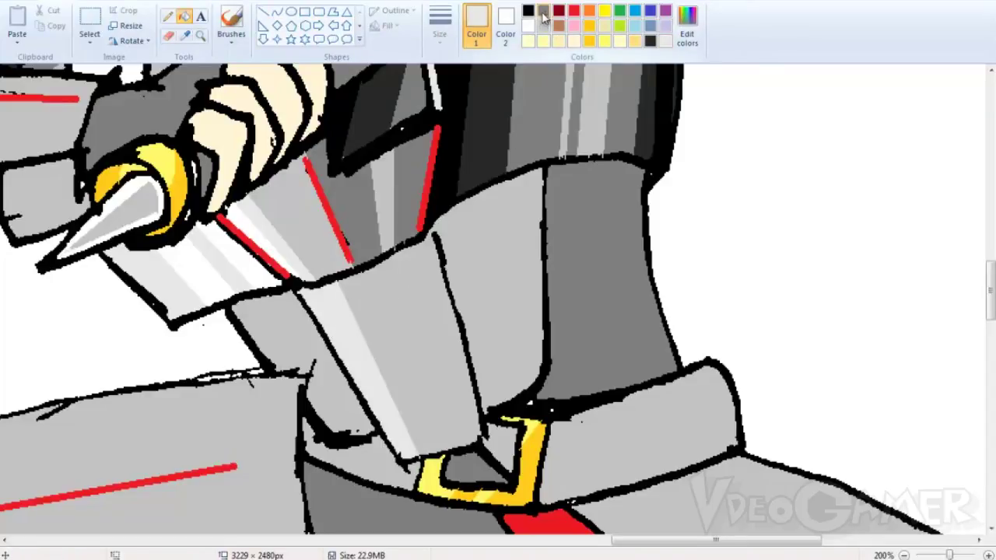
click(543, 14)
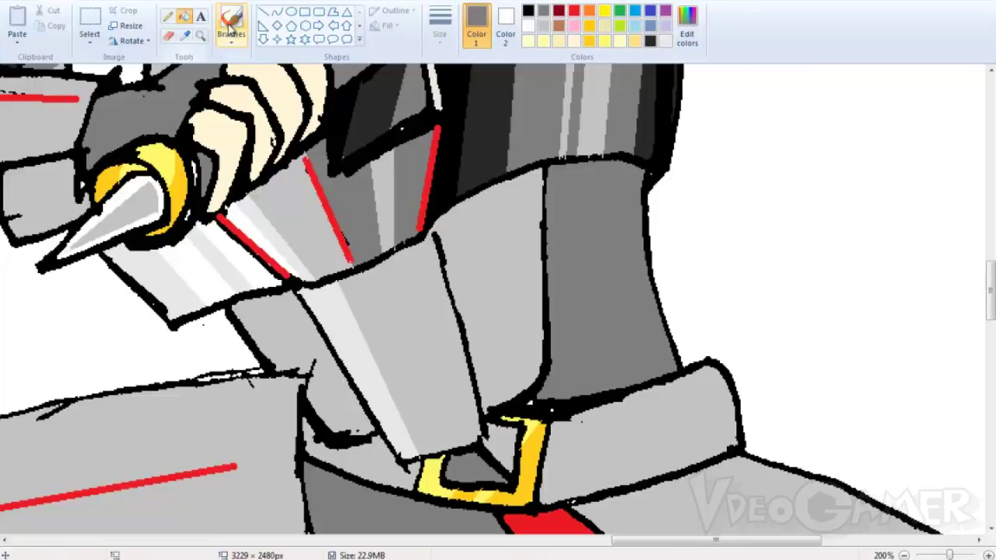
click(418, 348)
click(356, 285)
click(333, 378)
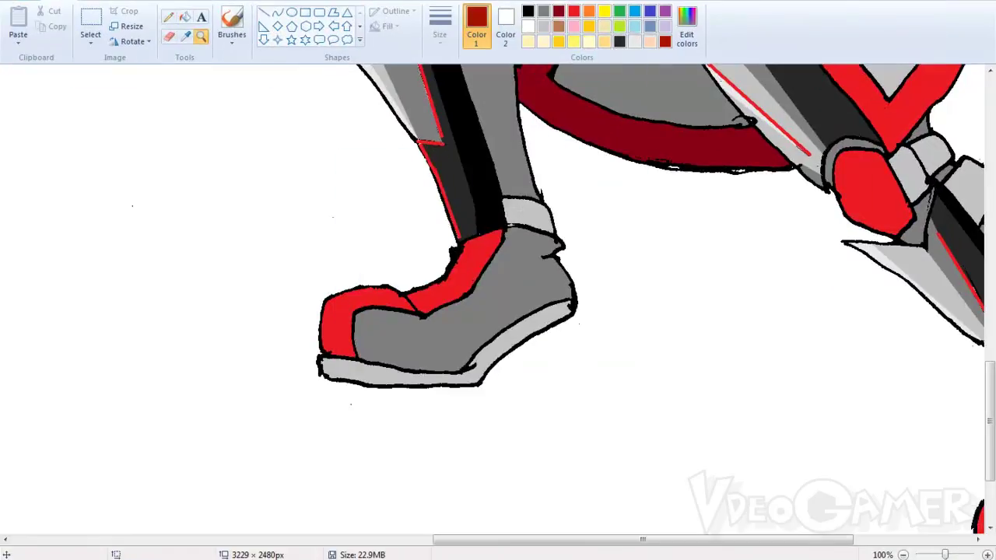
click(442, 296)
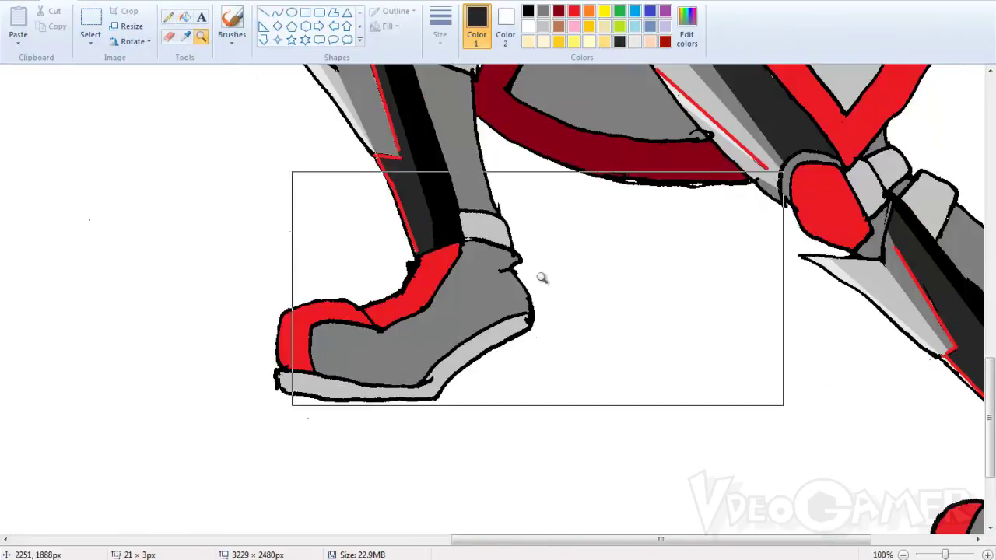
Fill the red ring's right half and upper-right section with dark red.
scroll(542, 278, down, 3)
drag(646, 539, 747, 540)
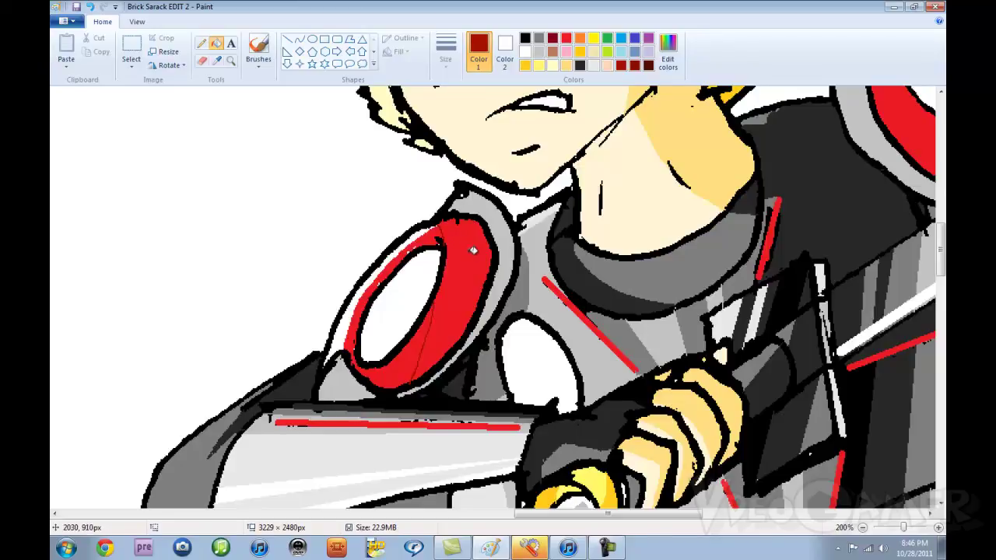
click(473, 250)
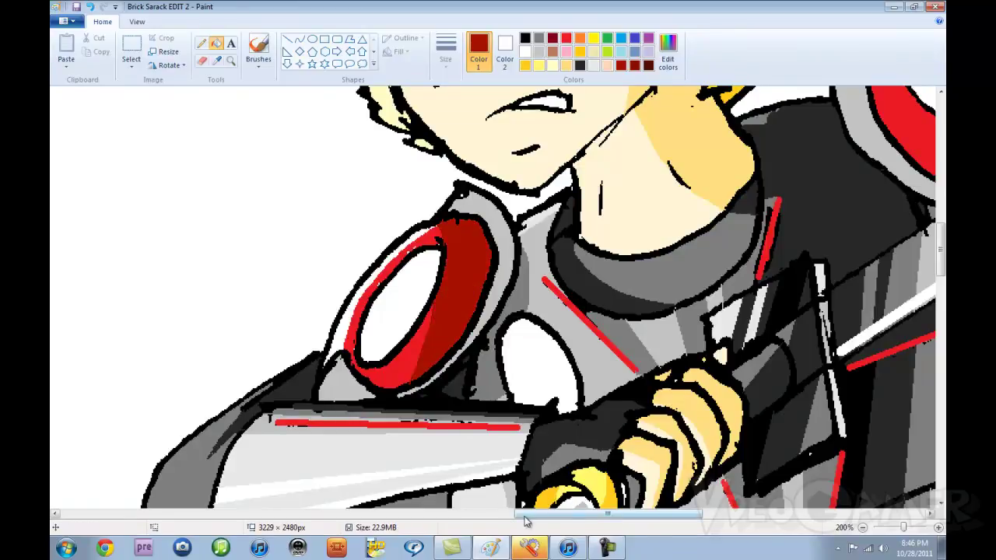
drag(523, 514, 605, 515)
scroll(614, 311, up, 3)
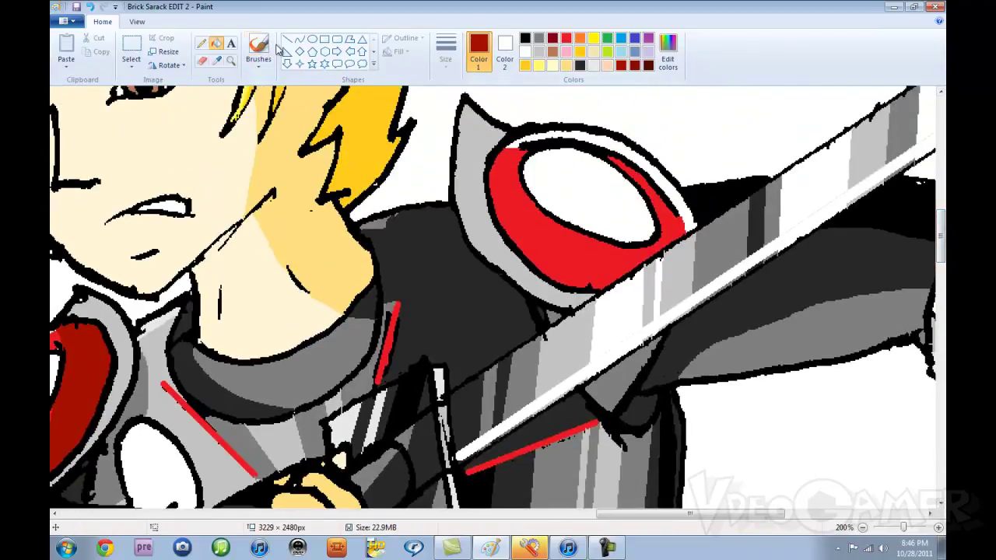
click(202, 42)
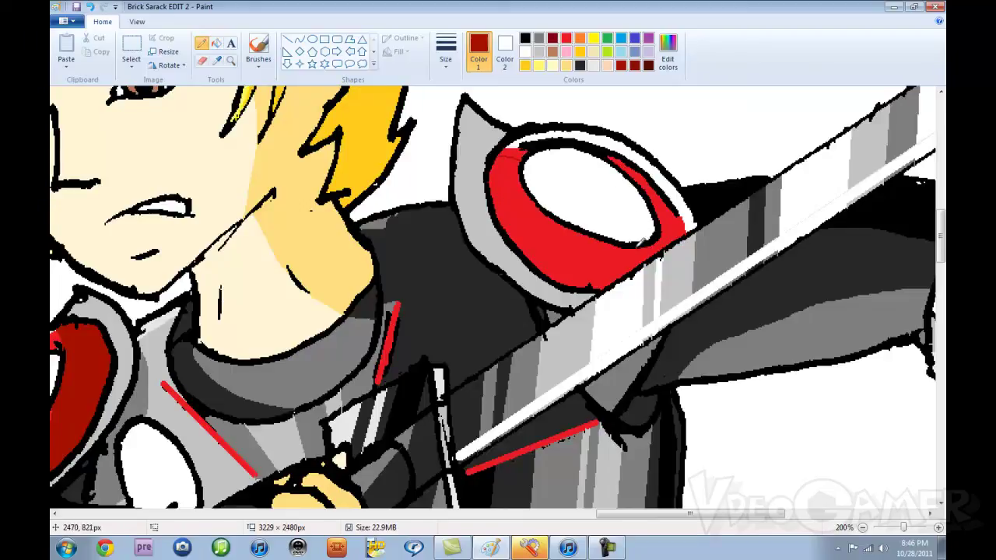
click(217, 43)
click(673, 221)
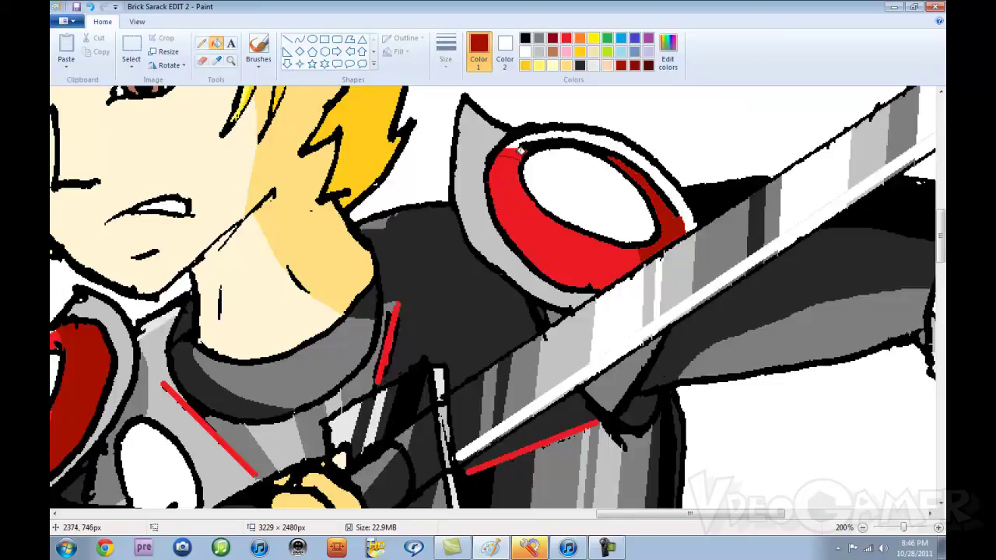
drag(736, 513, 683, 512)
Draw five thin black pencil strokes across the left shoulder plate's white oval.
click(201, 43)
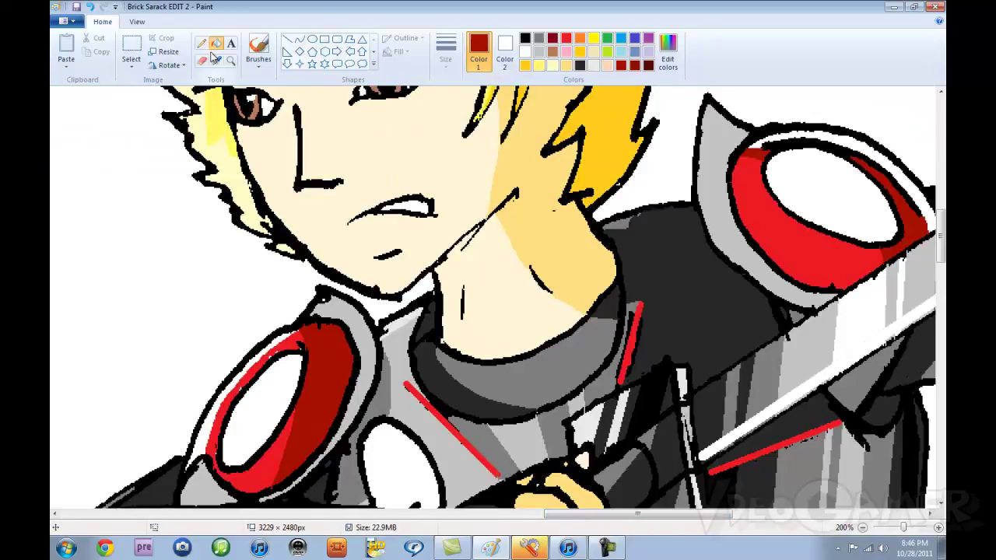
click(527, 39)
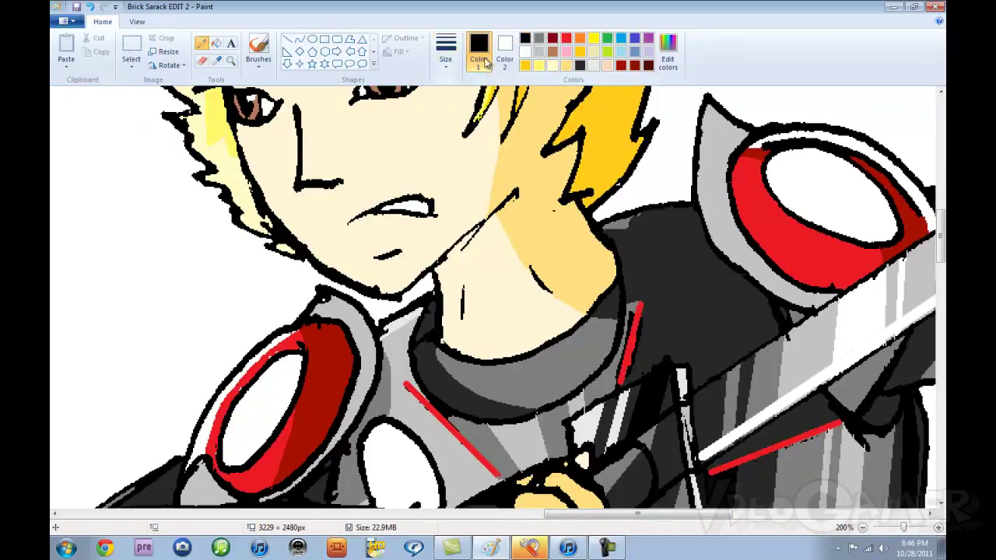
click(447, 64)
click(476, 114)
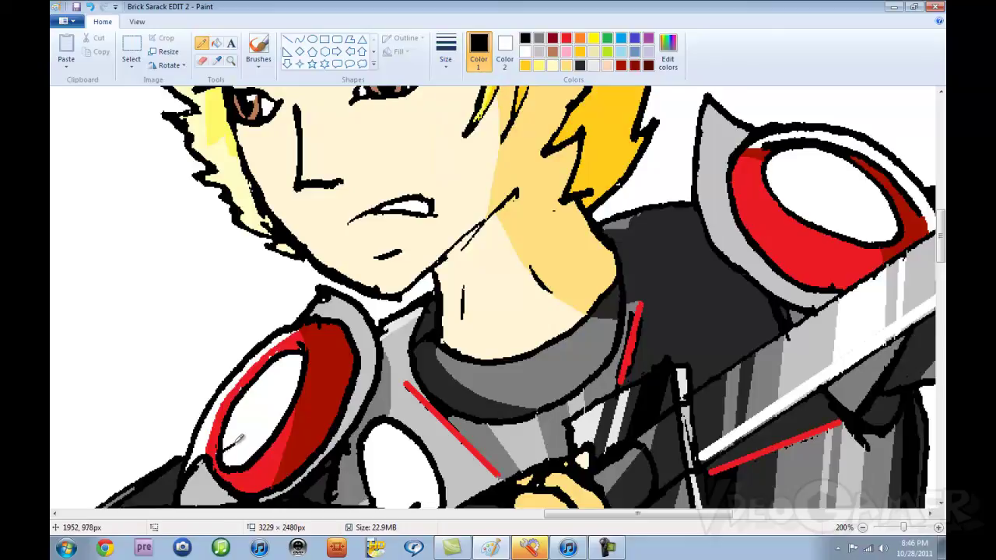
drag(236, 440, 245, 466)
drag(242, 434, 291, 355)
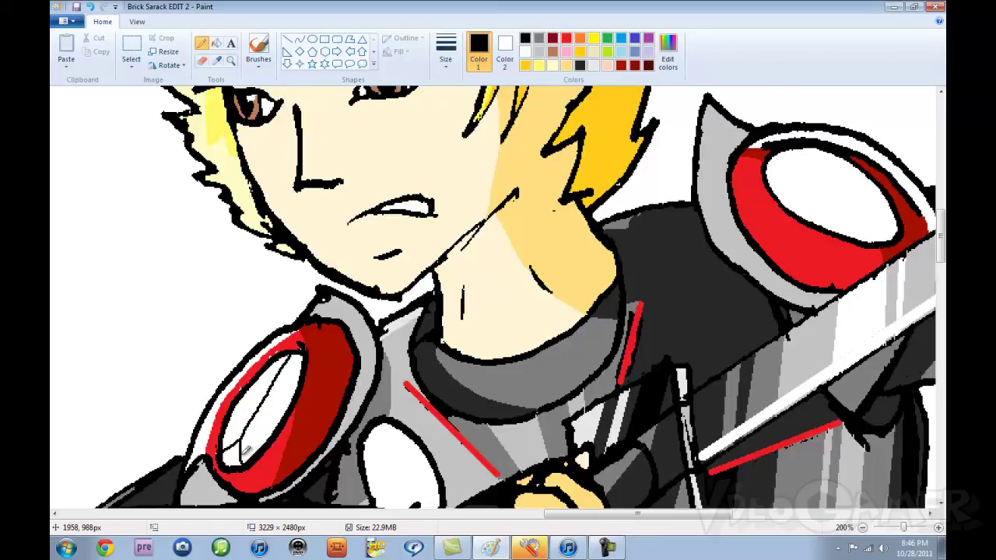
drag(247, 450, 261, 438)
drag(255, 440, 300, 364)
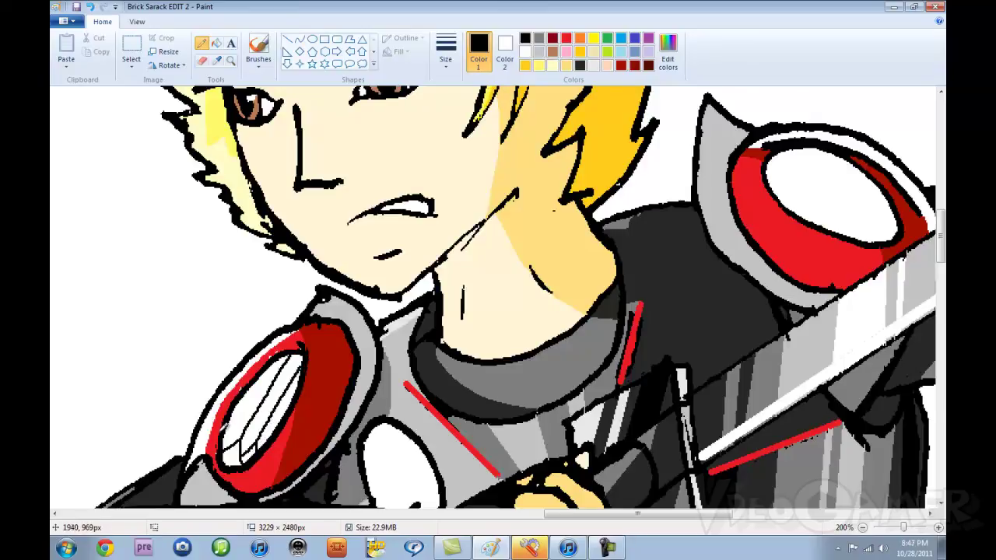
drag(234, 425, 232, 445)
scroll(498, 296, right, 3)
Fill a small shoulder emblem cell with light yellow.
click(540, 65)
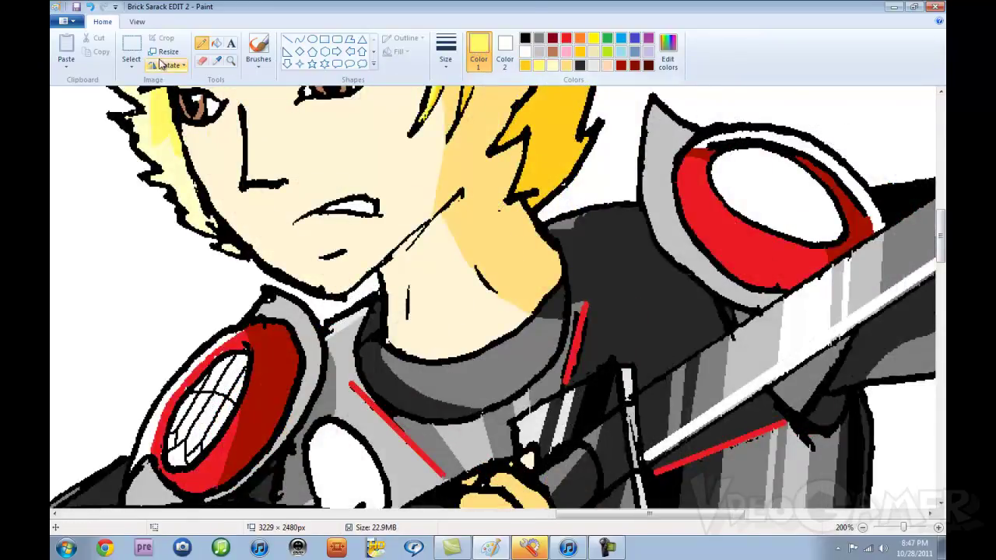
click(216, 43)
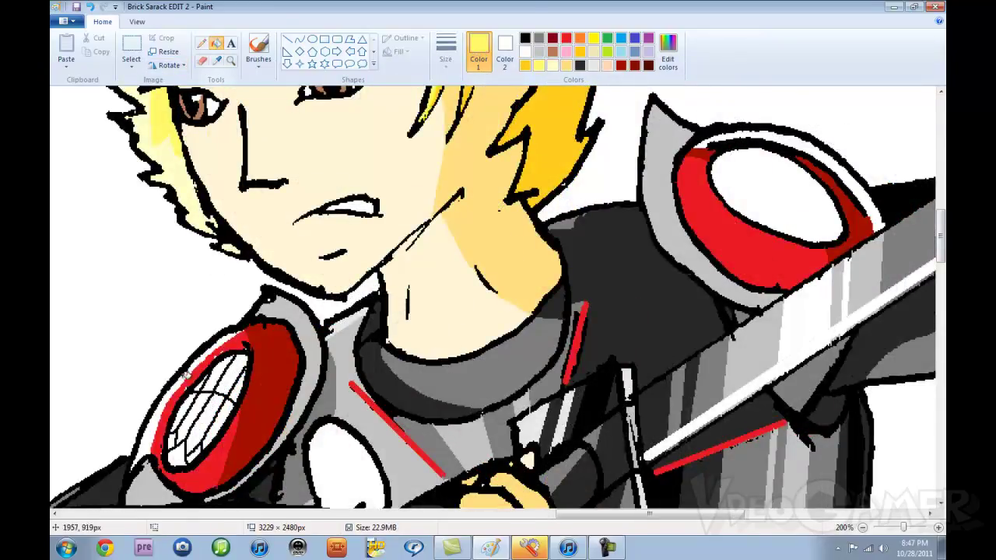
click(184, 454)
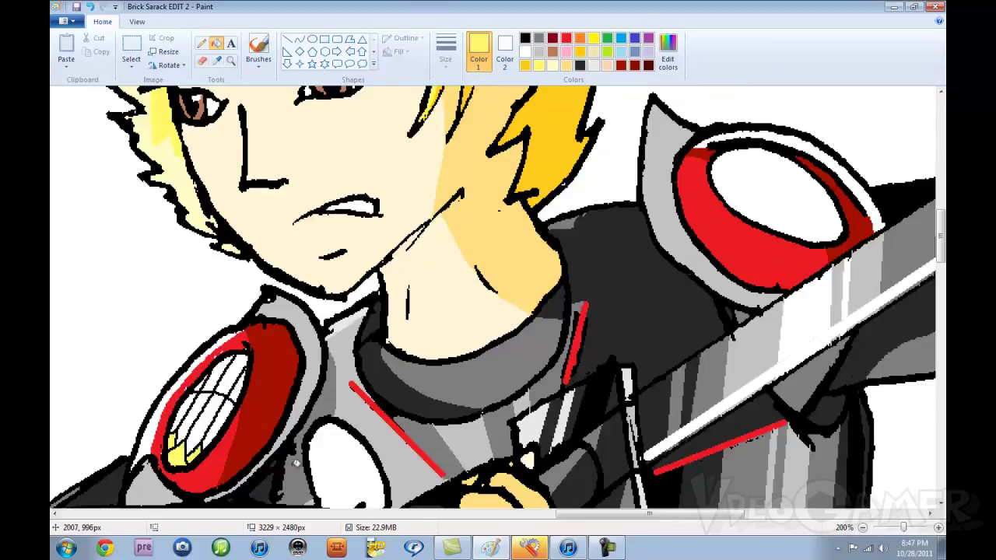
scroll(296, 463, down, 3)
scroll(466, 350, up, 1)
Fill two more emblem cells grey and zoom in on the collar and left shoulder plate.
click(216, 60)
click(243, 222)
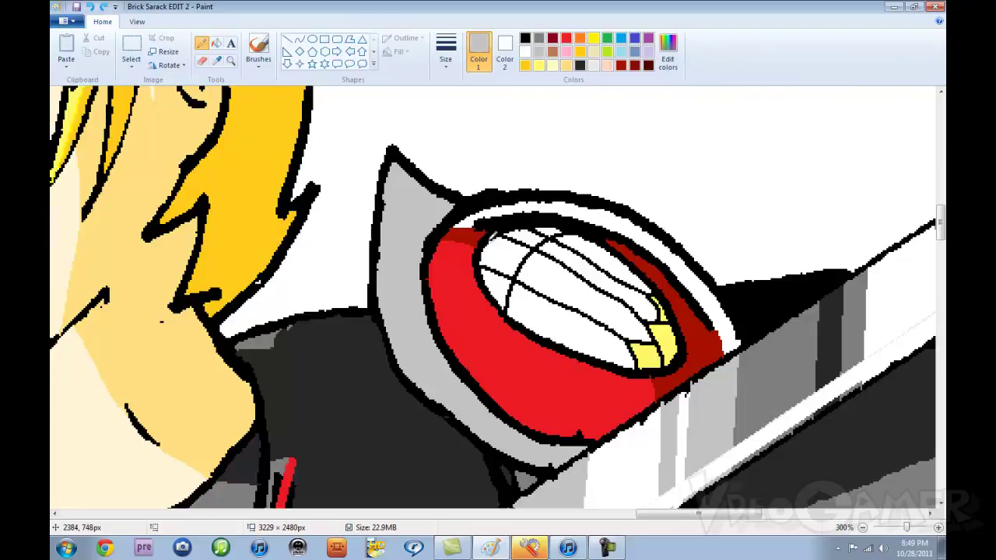
click(216, 43)
click(560, 272)
click(606, 264)
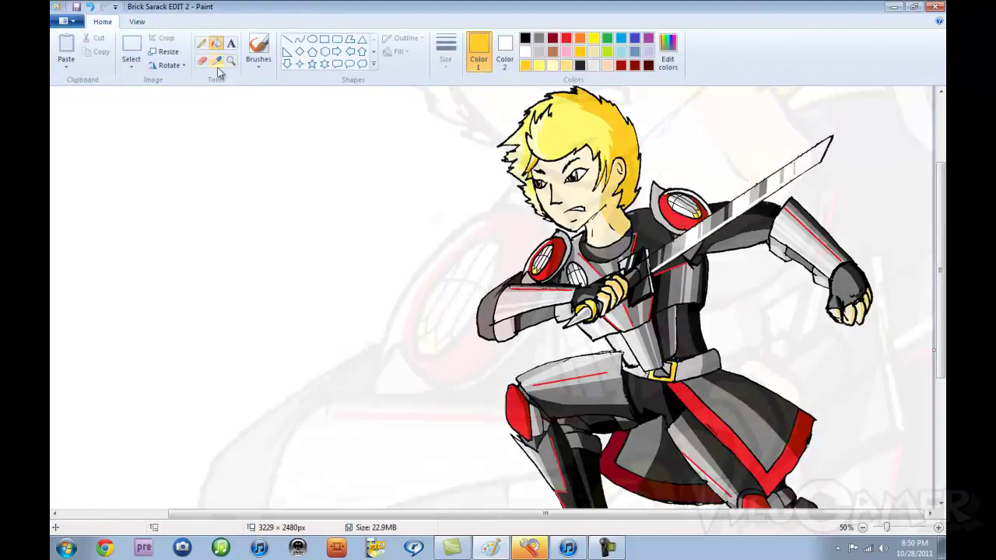
click(231, 61)
click(617, 255)
click(454, 257)
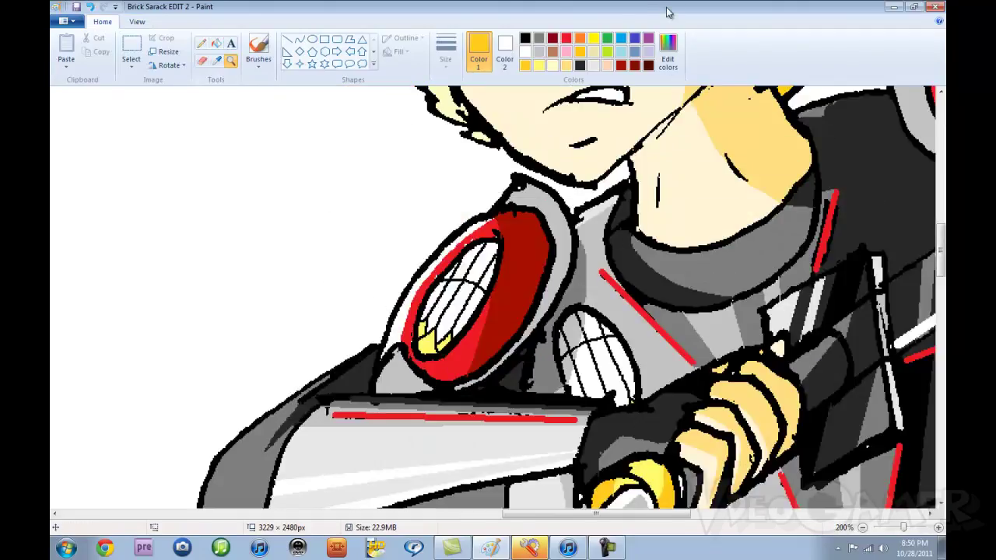
Draw short white pencil strokes along the shoulder plates' red ring outlines.
click(525, 52)
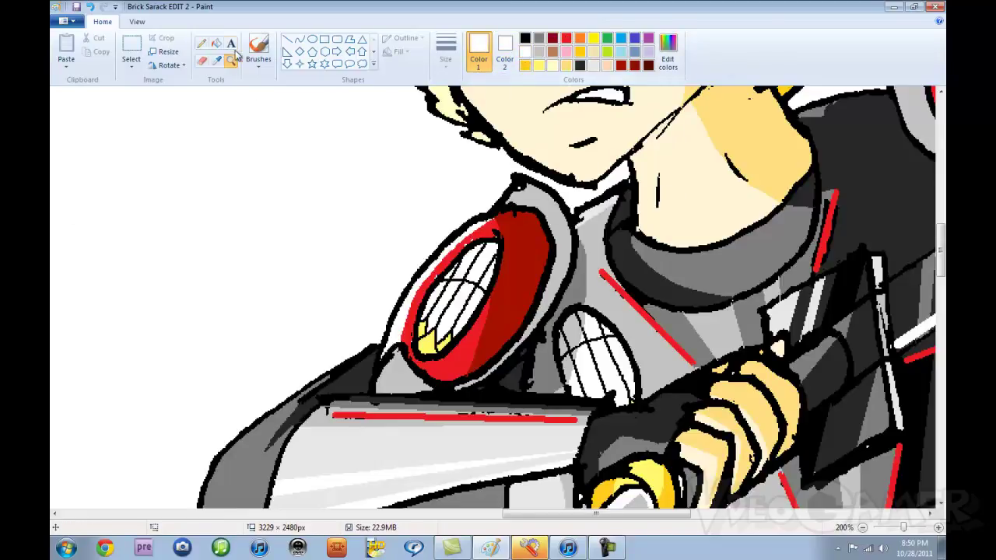
click(201, 45)
click(200, 47)
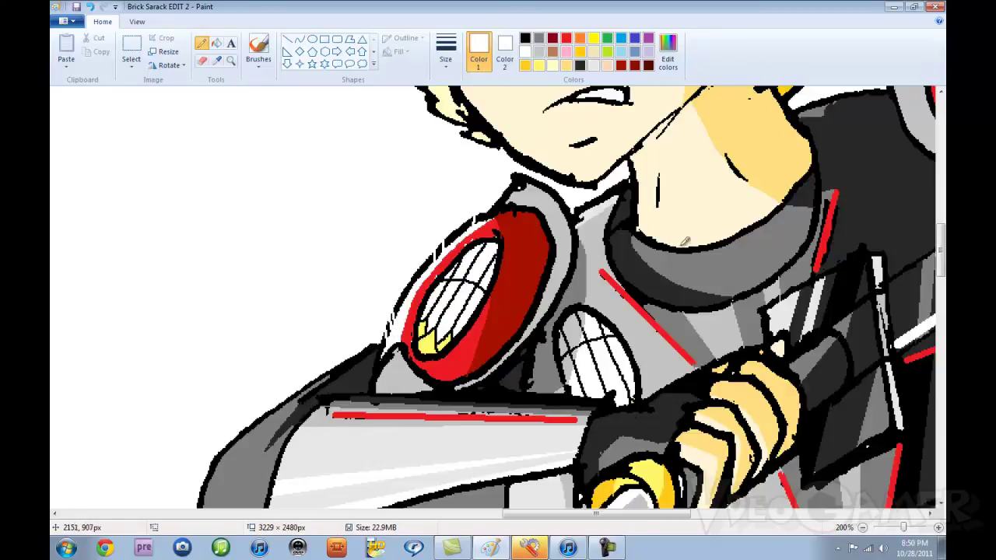
drag(571, 515, 631, 505)
drag(939, 249, 940, 212)
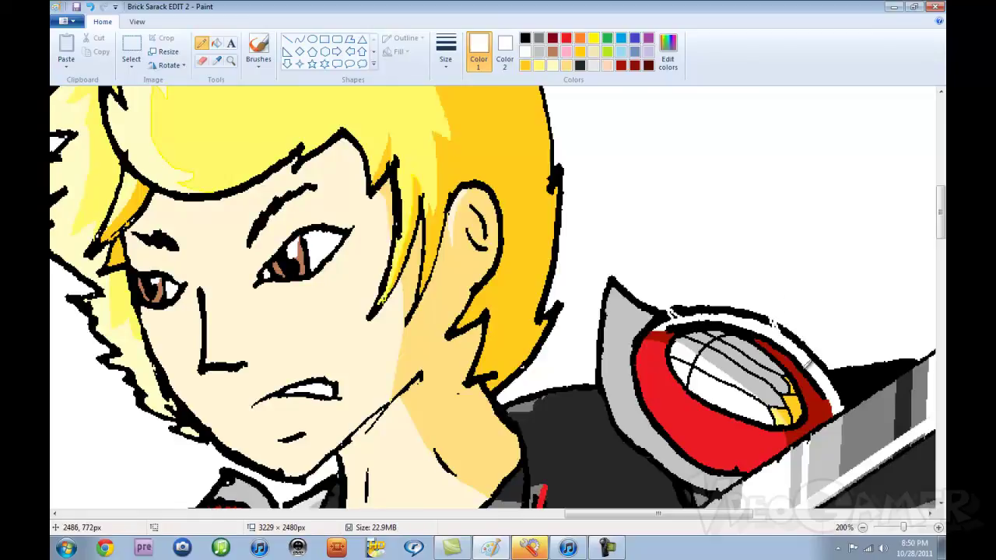
mouse_move(810, 360)
mouse_down()
mouse_move(803, 328)
mouse_move(830, 382)
mouse_up()
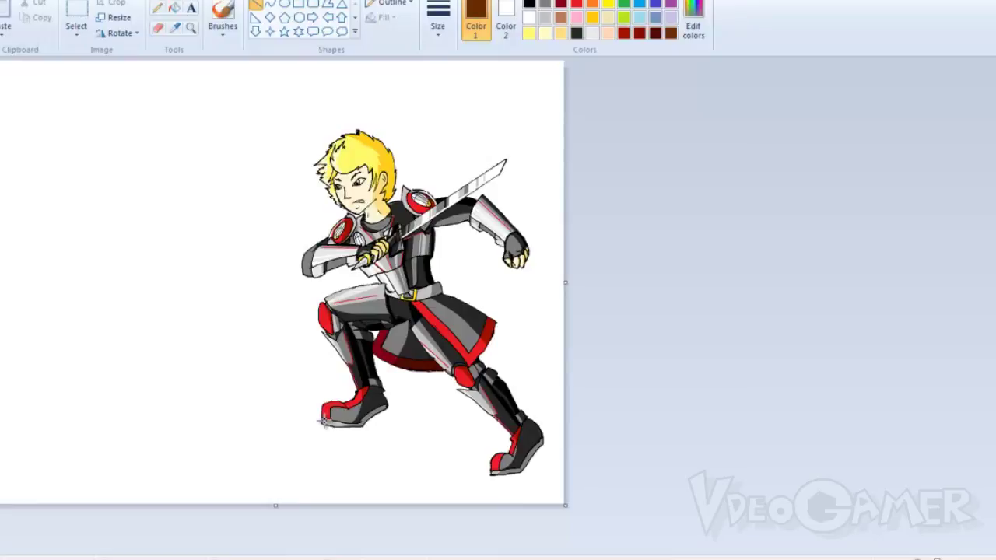
mouse_move(321, 422)
mouse_down()
mouse_move(241, 417)
mouse_move(272, 414)
mouse_move(256, 407)
mouse_move(278, 415)
mouse_move(258, 411)
mouse_up()
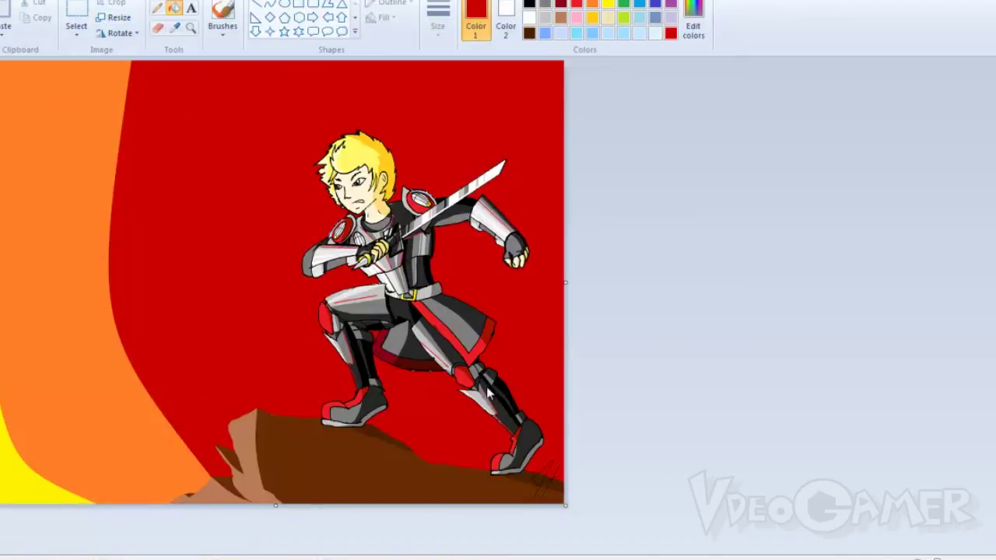
Open the Save As dialog with F12.
key(F12)
Rename the file to 'Brick Sarack FINAL' and save it as a 24-bit bitmap.
drag(476, 353, 407, 351)
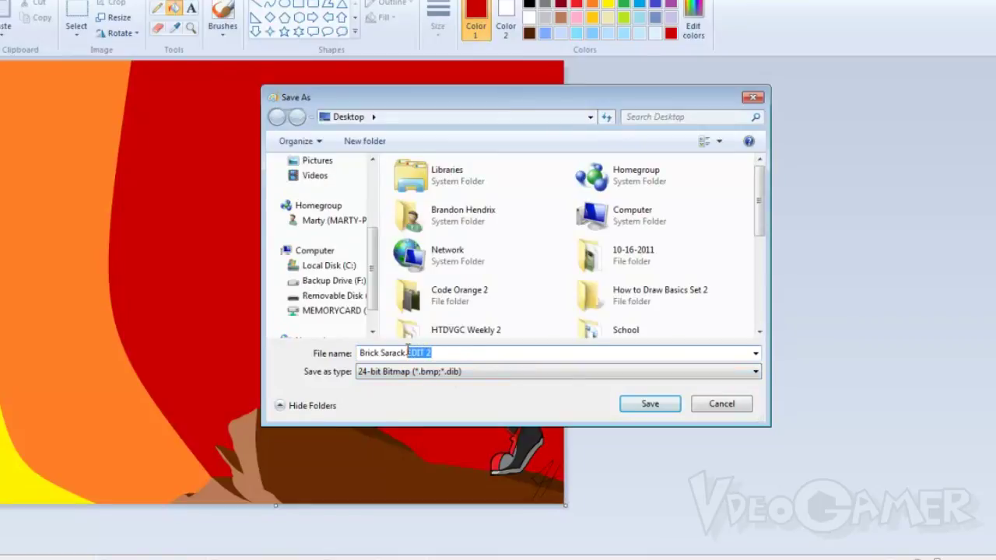
text(FINA)
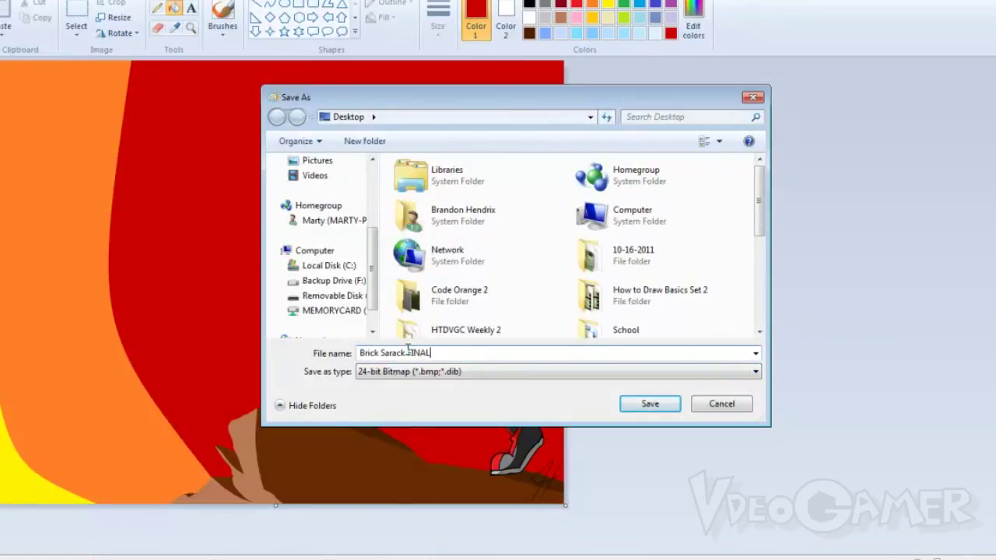
text(L)
click(645, 404)
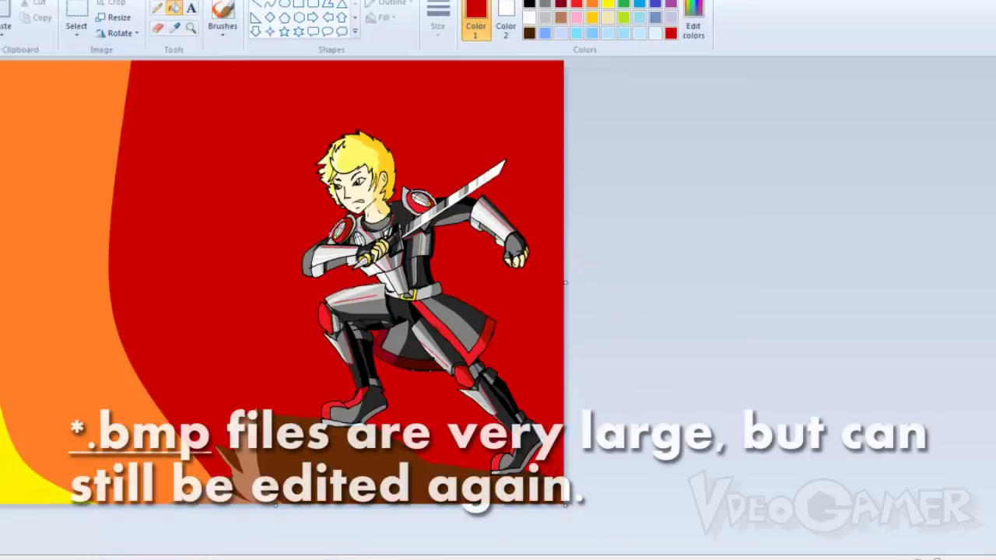
Save another copy of 'Brick Sarack FINAL' in JPEG format.
key(F12)
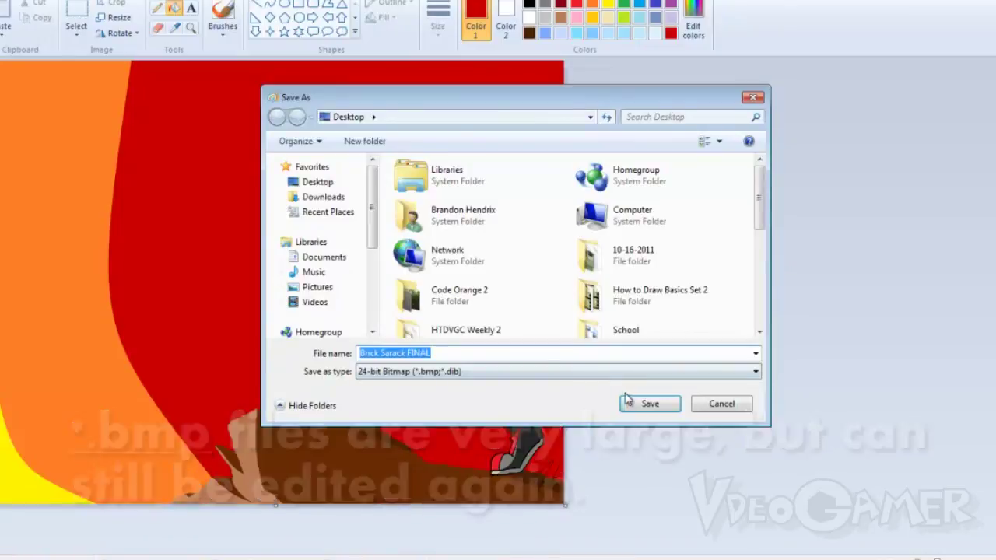
click(619, 375)
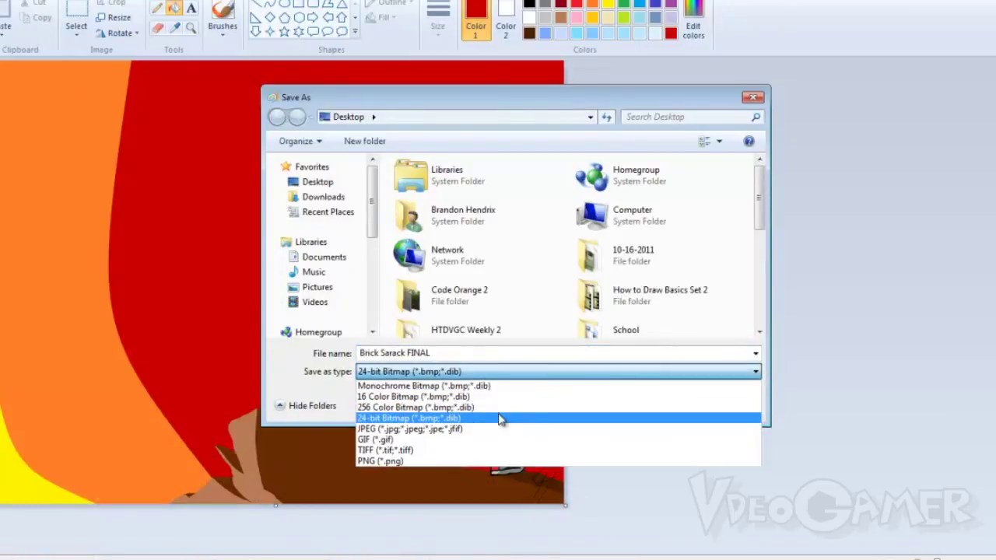
click(459, 429)
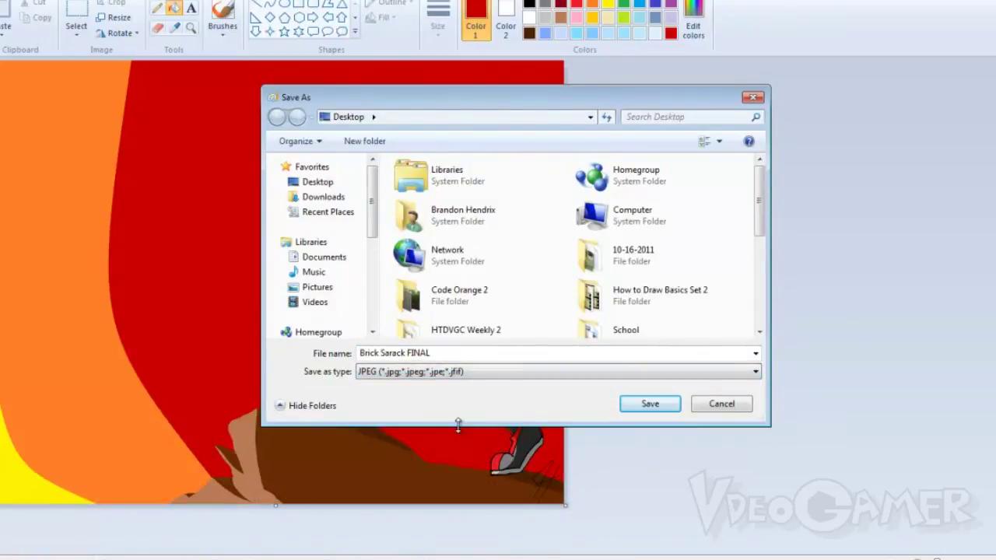
click(643, 404)
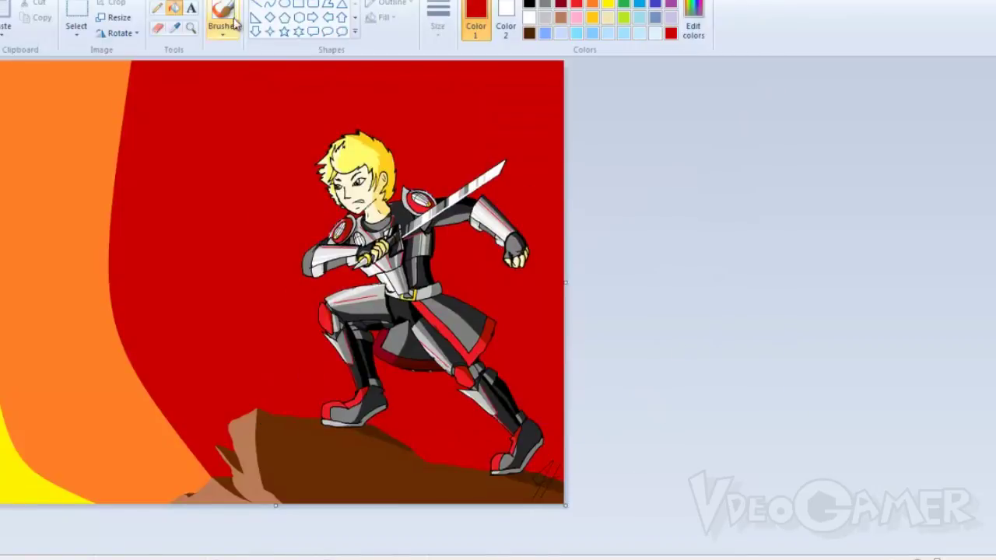
click(190, 28)
click(368, 213)
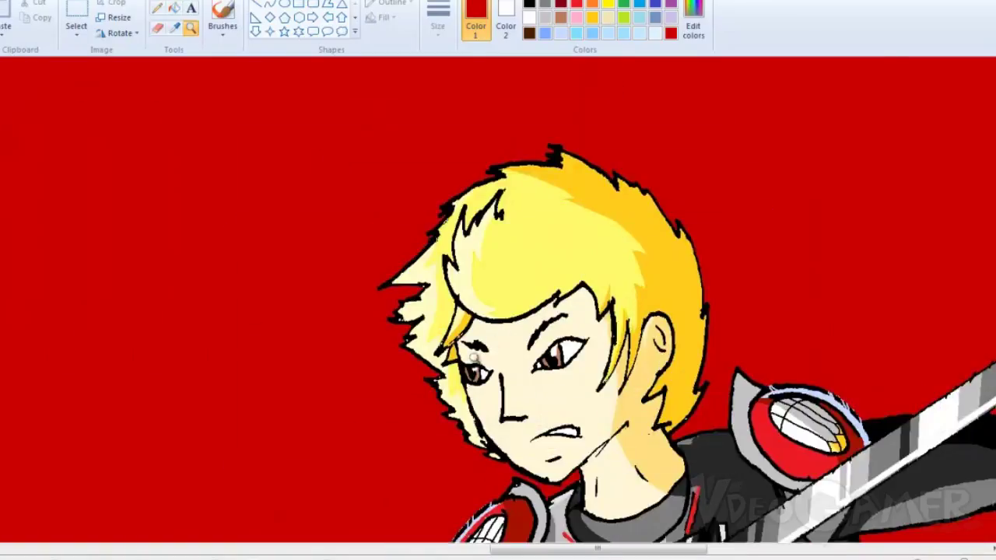
click(578, 271)
click(462, 265)
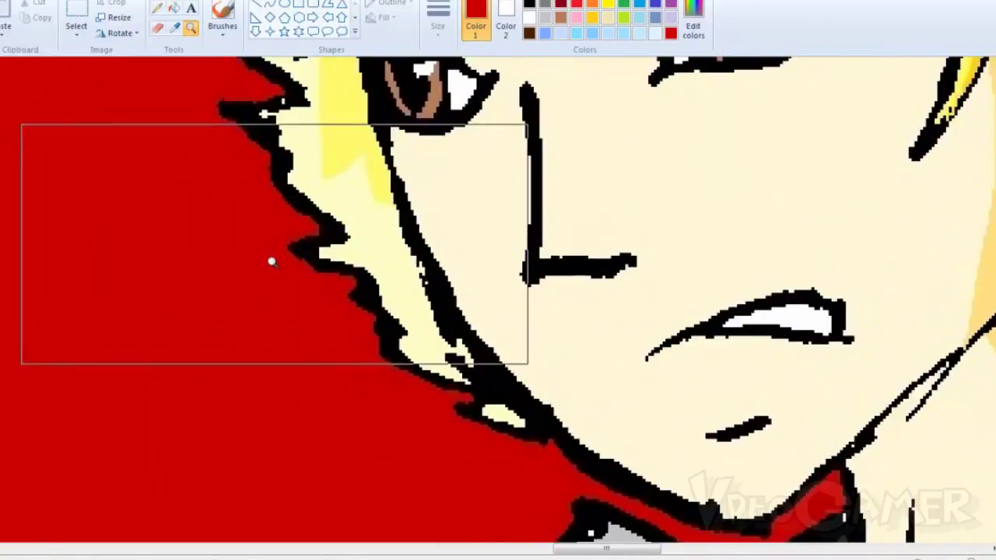
right_click(275, 226)
click(85, 3)
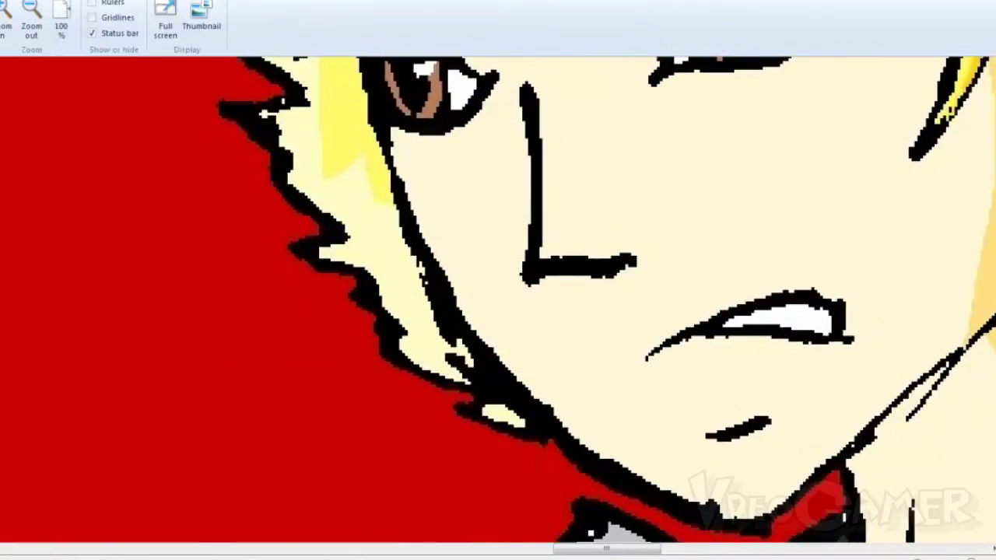
click(34, 33)
click(31, 31)
click(32, 31)
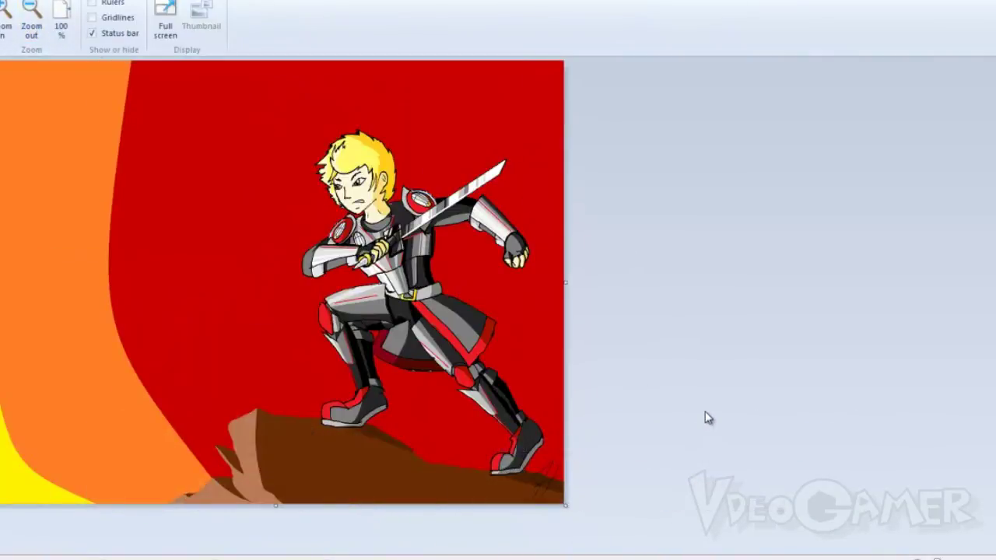
click(46, 2)
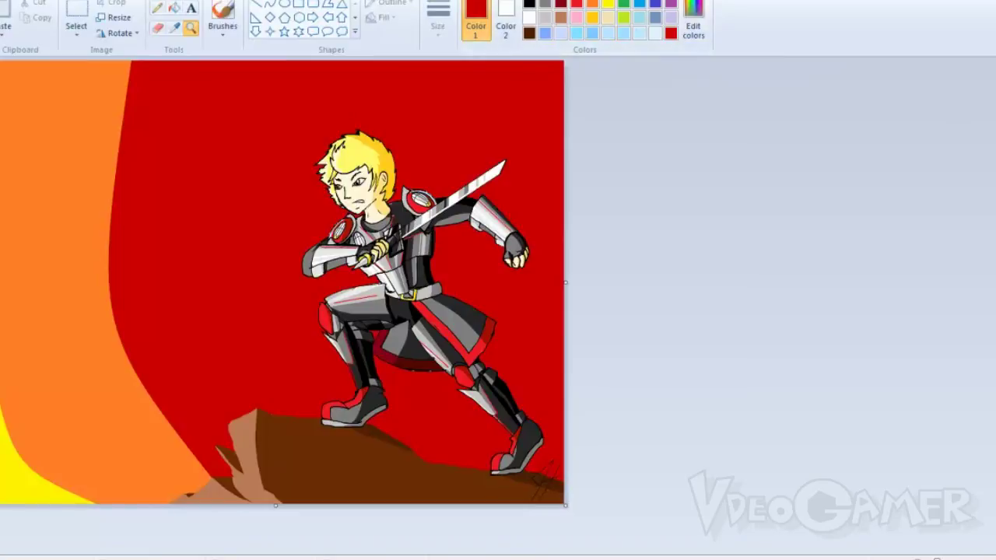
click(174, 7)
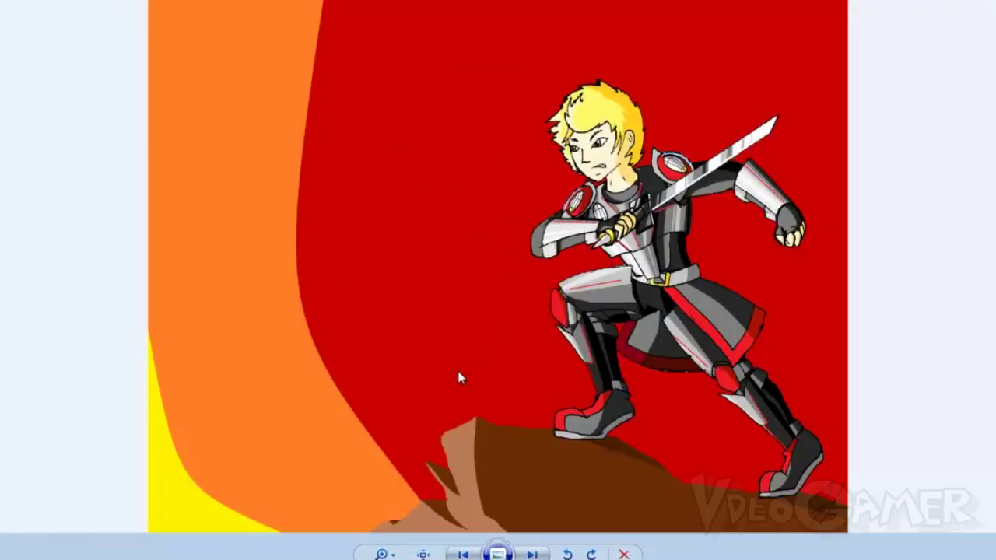